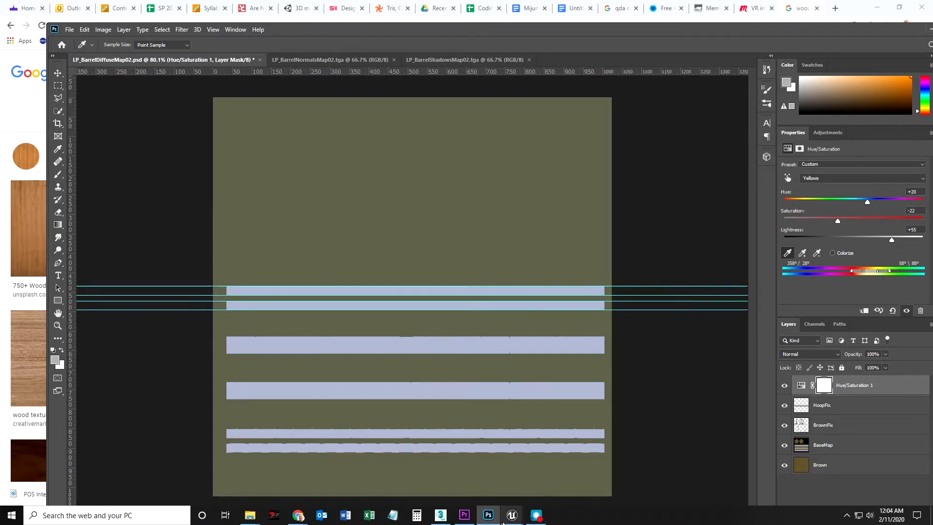
# Switch to the Unreal Editor level and examine the hoops and staves on the barrel's upper half.
pyautogui.moveTo(512, 516)
pyautogui.click(449, 478)
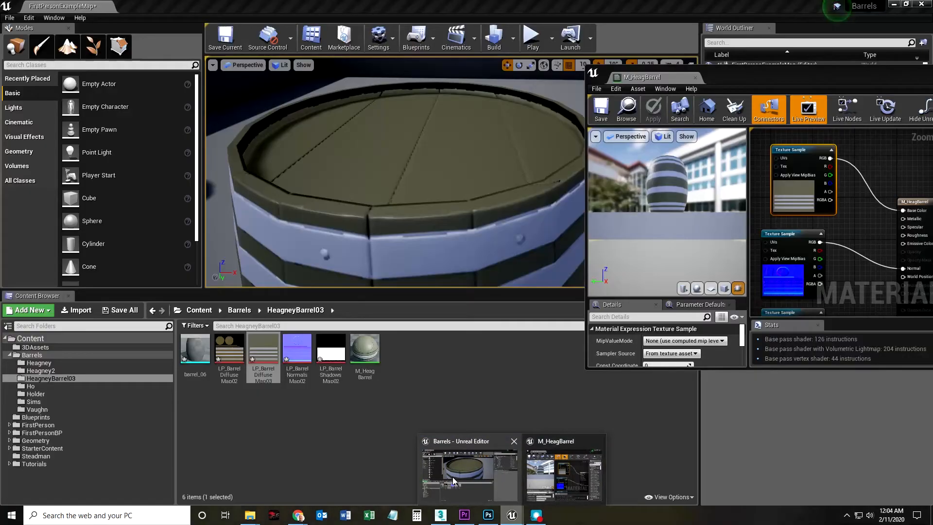
pyautogui.click(453, 478)
pyautogui.moveTo(399, 200); pyautogui.dragTo(398, 201)
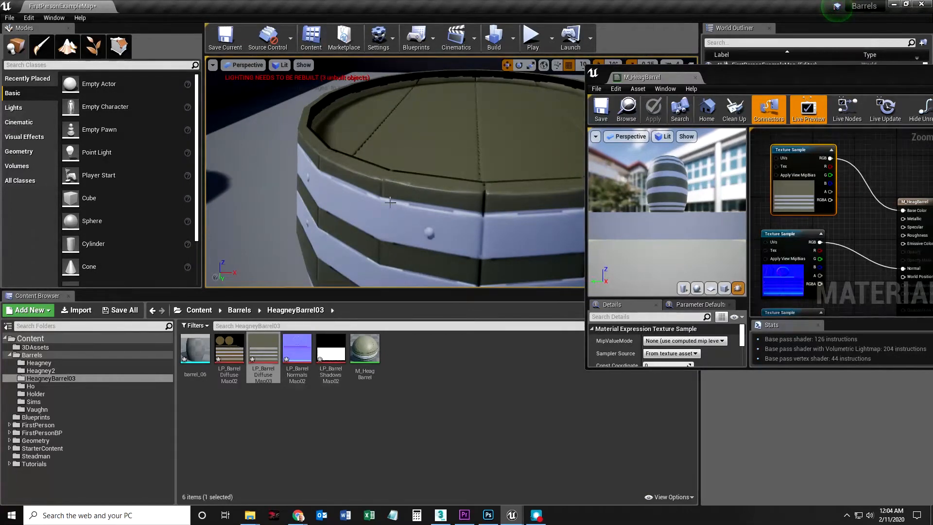
pyautogui.moveTo(379, 209); pyautogui.dragTo(428, 197)
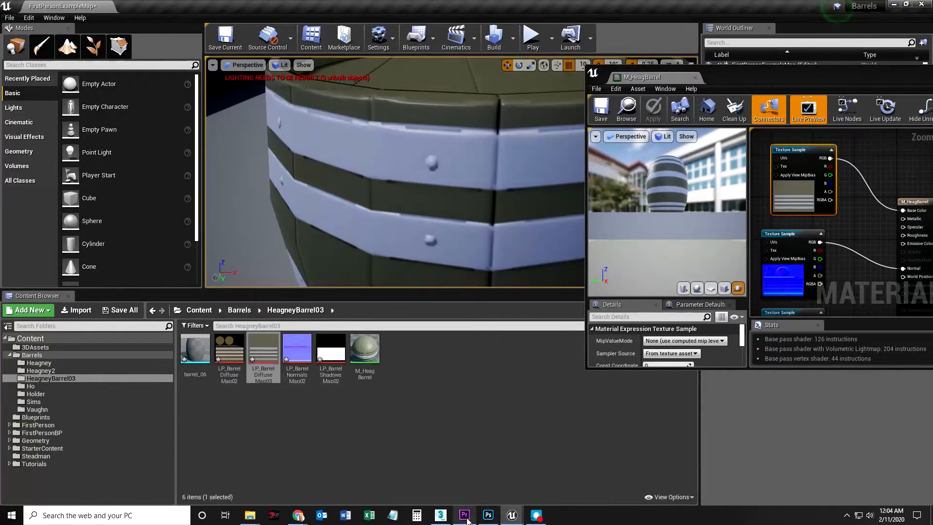
# Copy the brown wood texture image from the open Google Images preview in Chrome.
pyautogui.moveTo(299, 517)
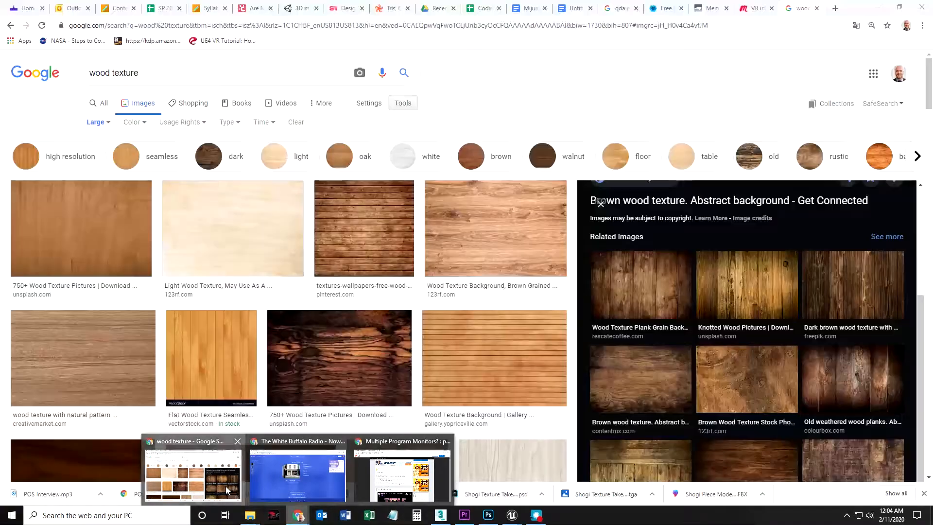
pyautogui.click(227, 490)
pyautogui.scroll(-3, 749, 292)
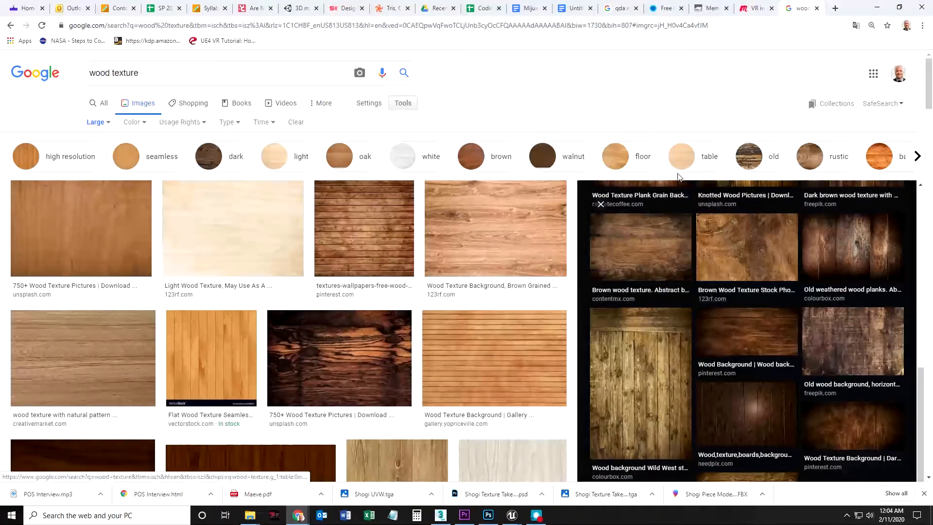
pyautogui.click(641, 246)
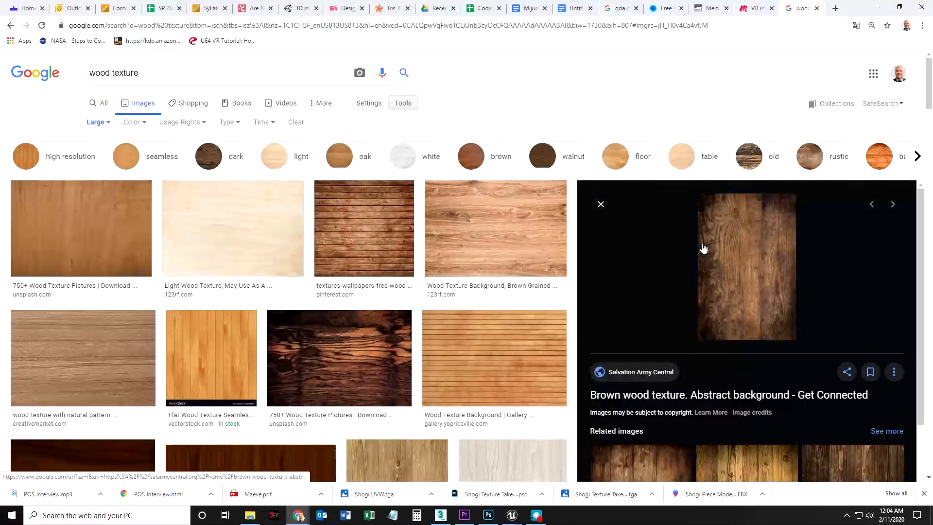
pyautogui.rightClick(748, 249)
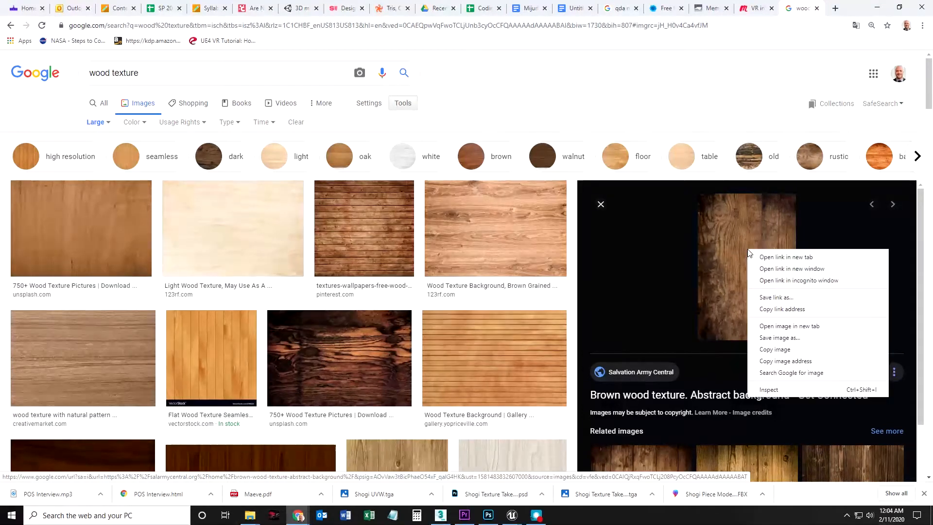
pyautogui.click(773, 349)
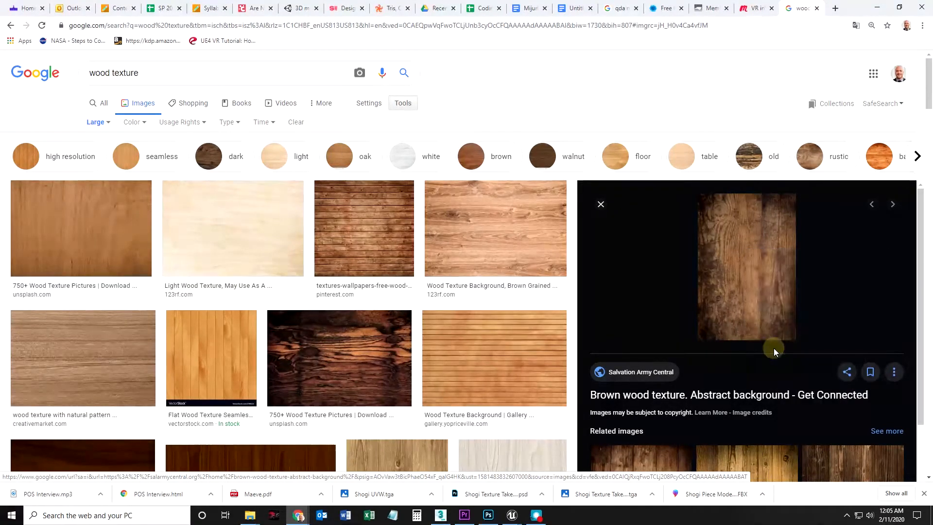
# Switch to Photoshop and paste the copied wood image as a new layer in LP_BarrelDiffuseMap02.psd.
pyautogui.click(488, 515)
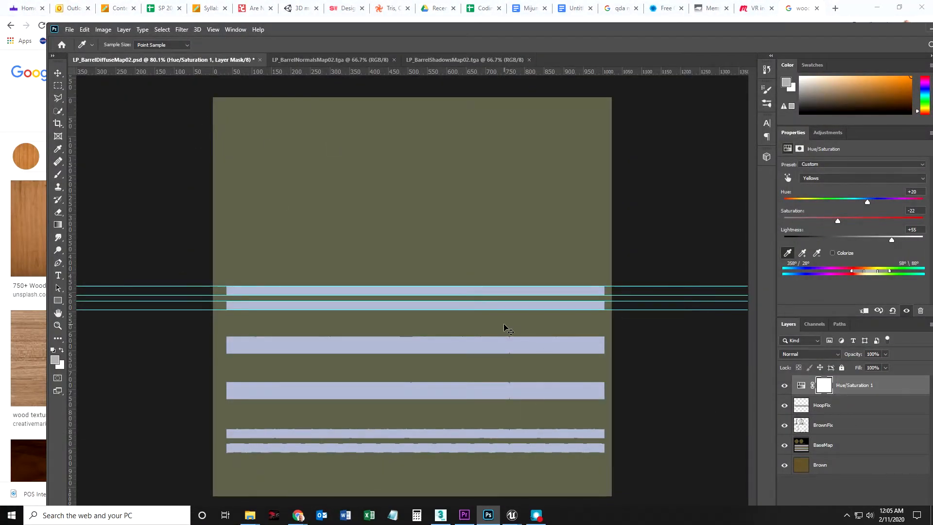
pyautogui.hotkey('ctrl', 'v')
pyautogui.press('z')
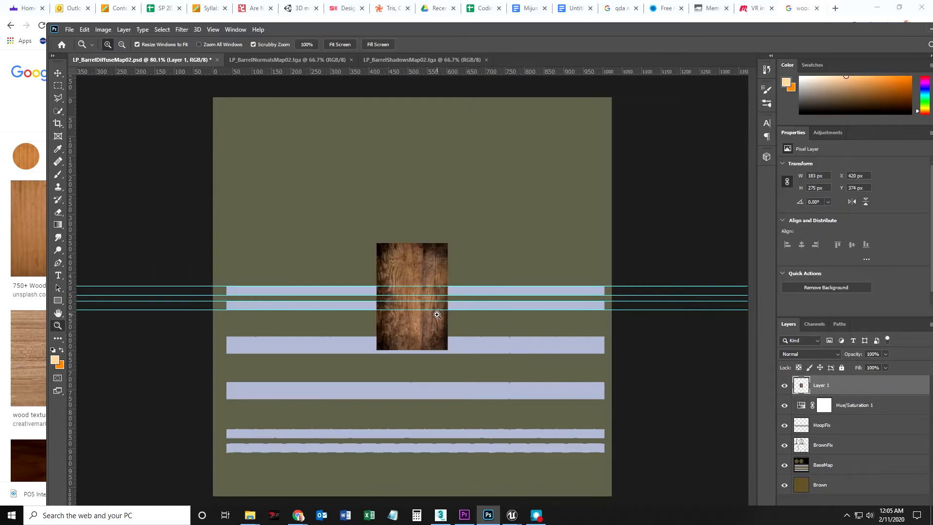
# Try scaling the wood image to about 681 × 1022 px to span the canvas height, and undo the transform.
pyautogui.hotkey('ctrl', 't')
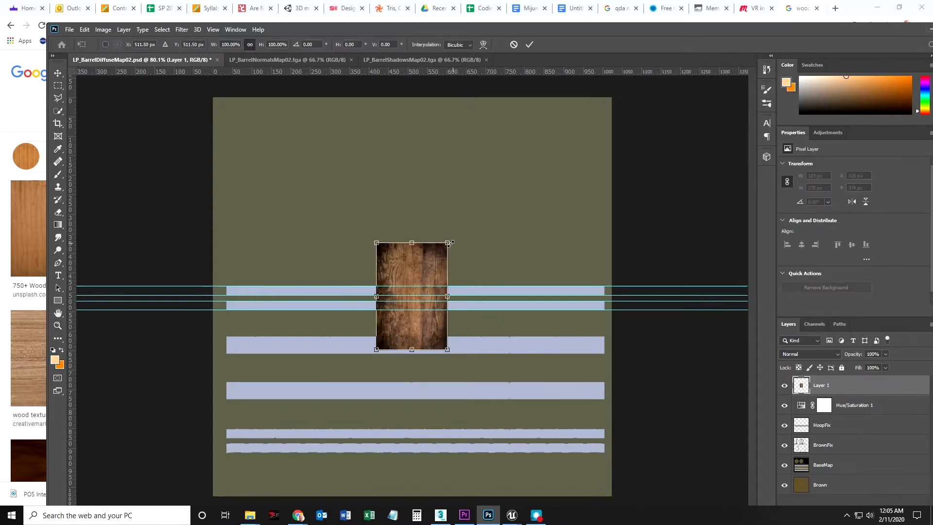
pyautogui.moveTo(448, 243); pyautogui.dragTo(590, 125)
pyautogui.moveTo(378, 351); pyautogui.dragTo(279, 495)
pyautogui.press('Return')
pyautogui.press('z')
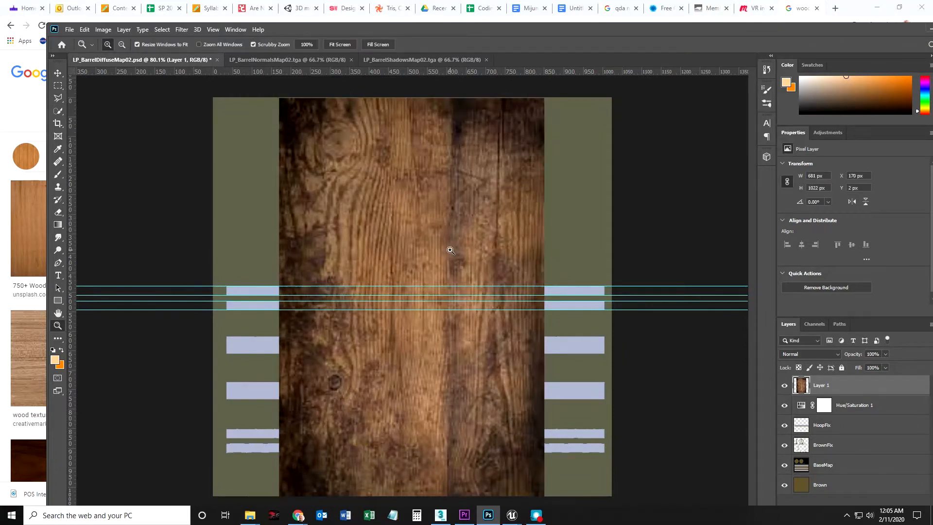
pyautogui.hotkey('ctrl', 'z')
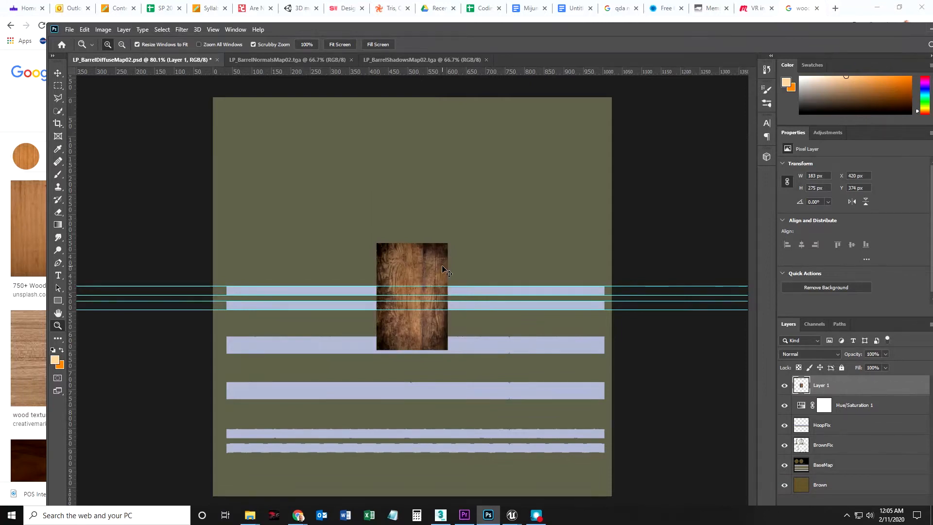
# Scale the wood image to about 374 × 561 px and place it in the canvas's lower-left corner.
pyautogui.hotkey('ctrl', 't')
pyautogui.moveTo(451, 241); pyautogui.dragTo(479, 195)
pyautogui.moveTo(435, 276); pyautogui.dragTo(279, 401)
pyautogui.moveTo(315, 339); pyautogui.dragTo(355, 276)
pyautogui.doubleClick(320, 391)
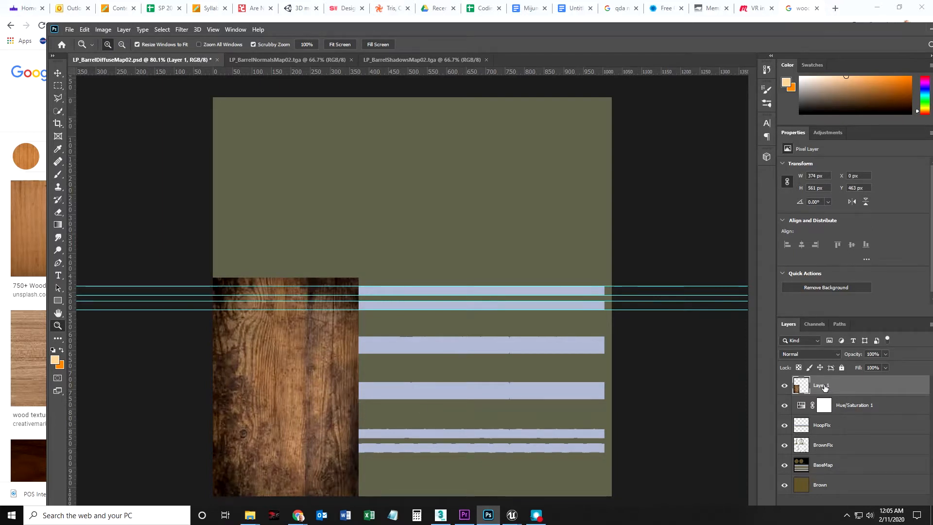
# Move the wood layer directly below the Hue/Saturation 1 adjustment layer.
pyautogui.moveTo(824, 386); pyautogui.dragTo(823, 411)
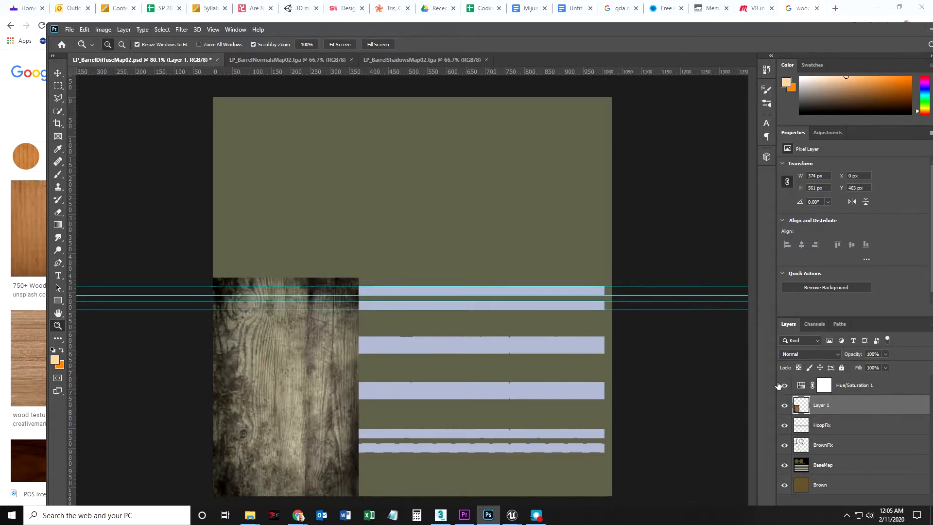
pyautogui.moveTo(824, 406)
pyautogui.mouseDown()
pyautogui.moveTo(827, 462)
pyautogui.moveTo(824, 405)
pyautogui.mouseUp()
pyautogui.click(833, 465)
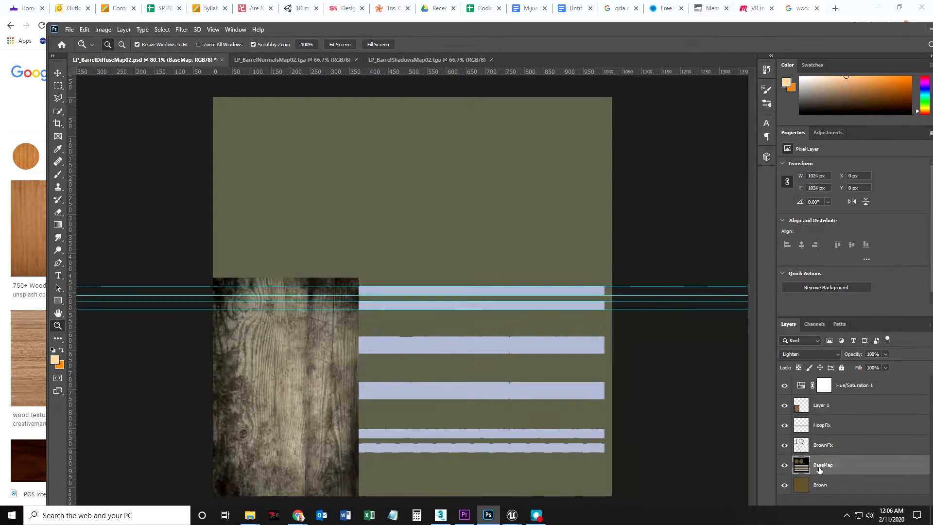
# Duplicate the wood layer and place the copy against the original's right edge at X 374 px.
pyautogui.click(825, 409)
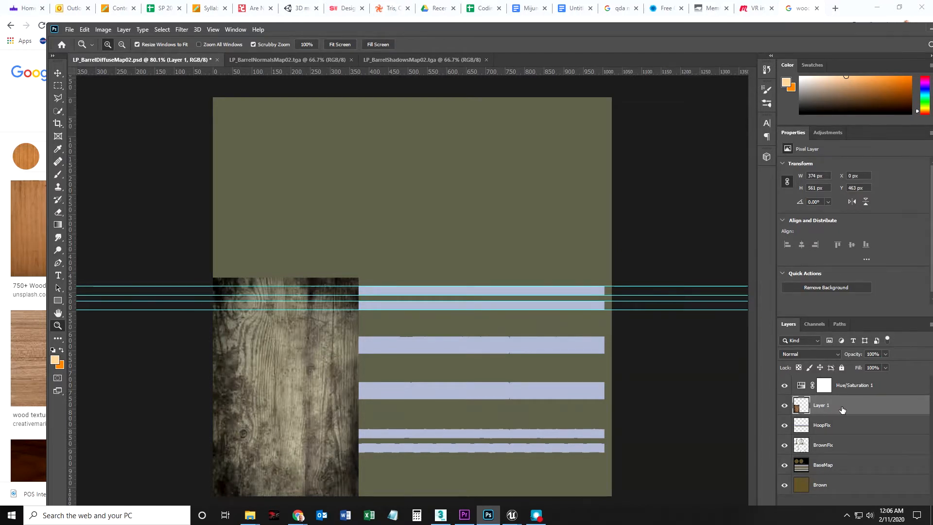
pyautogui.rightClick(846, 407)
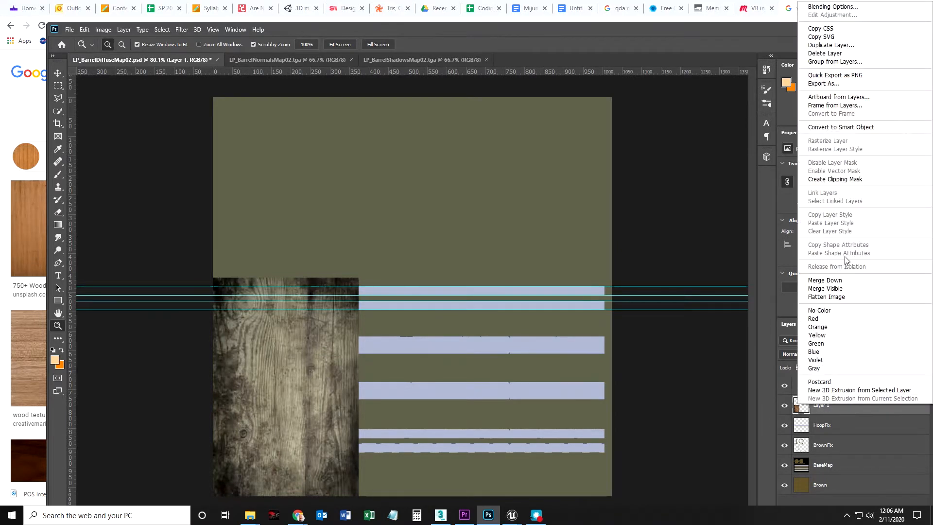
pyautogui.click(825, 45)
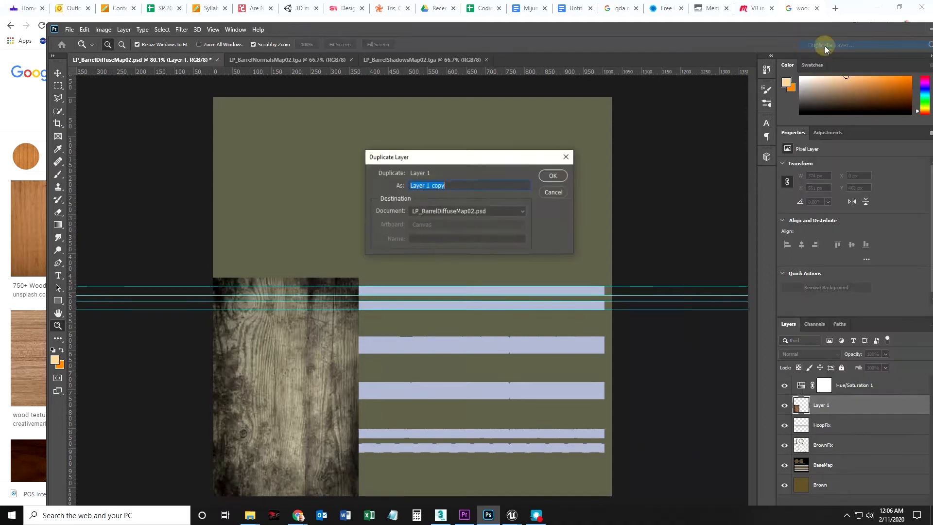
pyautogui.click(553, 176)
pyautogui.click(57, 73)
pyautogui.moveTo(260, 378); pyautogui.dragTo(396, 379)
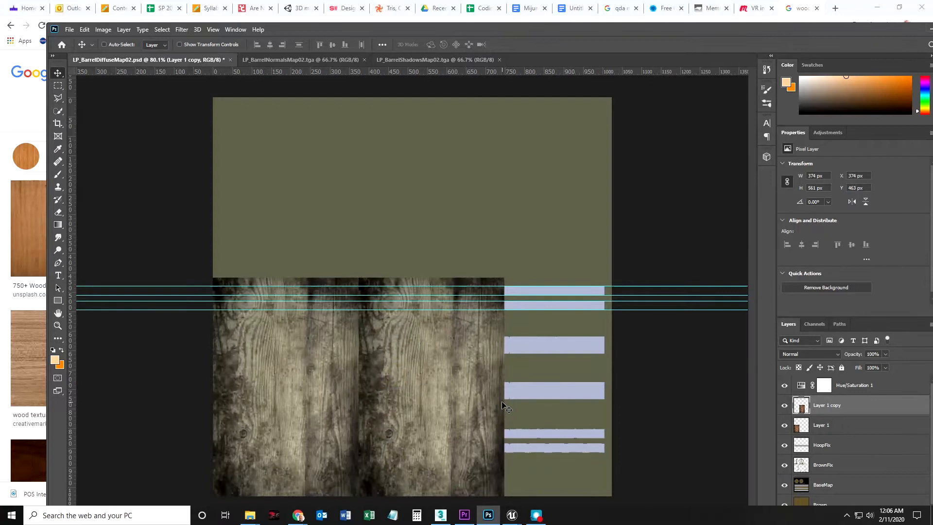
# Duplicate the wood copy and place it at X 748 px to cover the rest of the canvas width.
pyautogui.rightClick(839, 411)
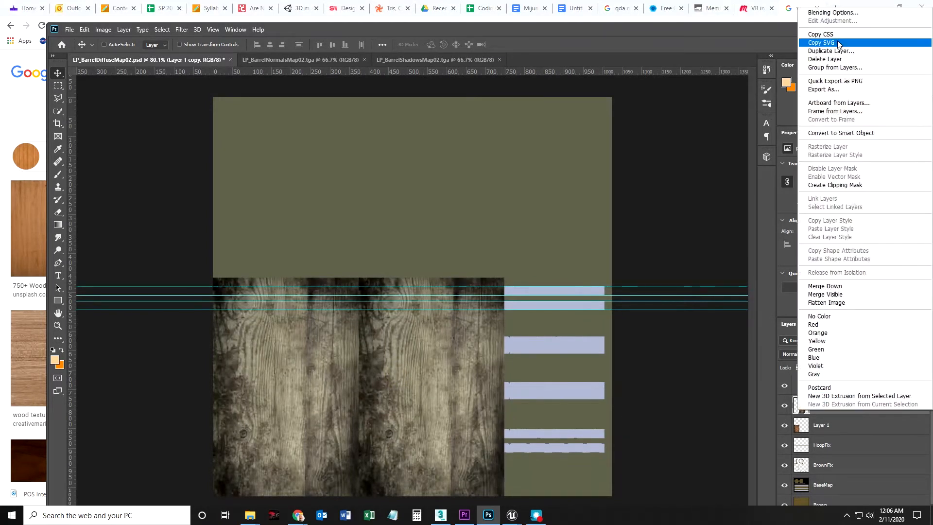
pyautogui.click(835, 53)
pyautogui.click(543, 174)
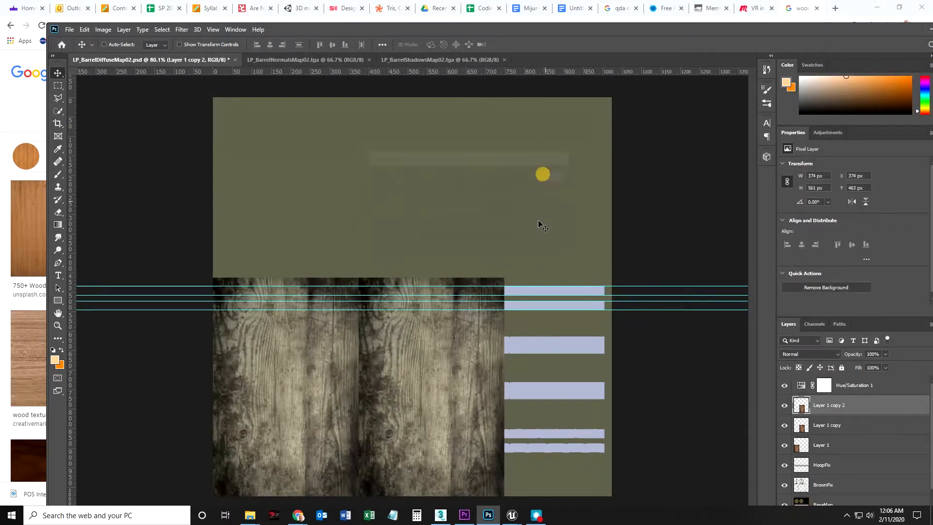
pyautogui.moveTo(439, 402); pyautogui.dragTo(581, 400)
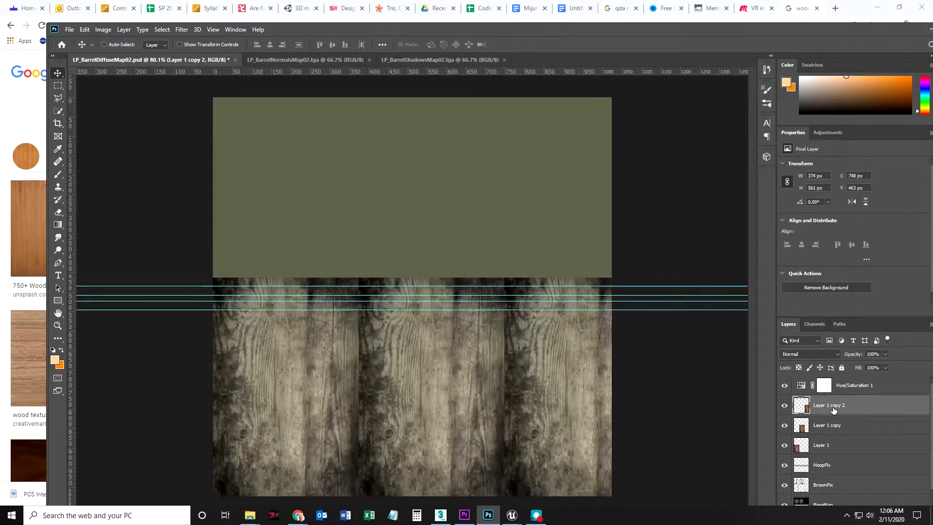
# Group the three wood layers and name the group NewWood.
pyautogui.keyDown('shift'); pyautogui.click(824, 445); pyautogui.keyUp('shift')
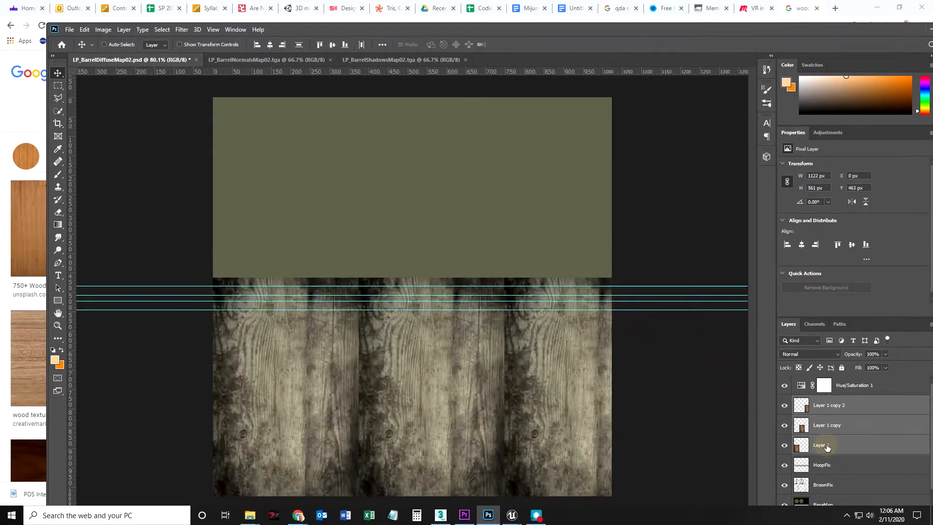
pyautogui.click(835, 405)
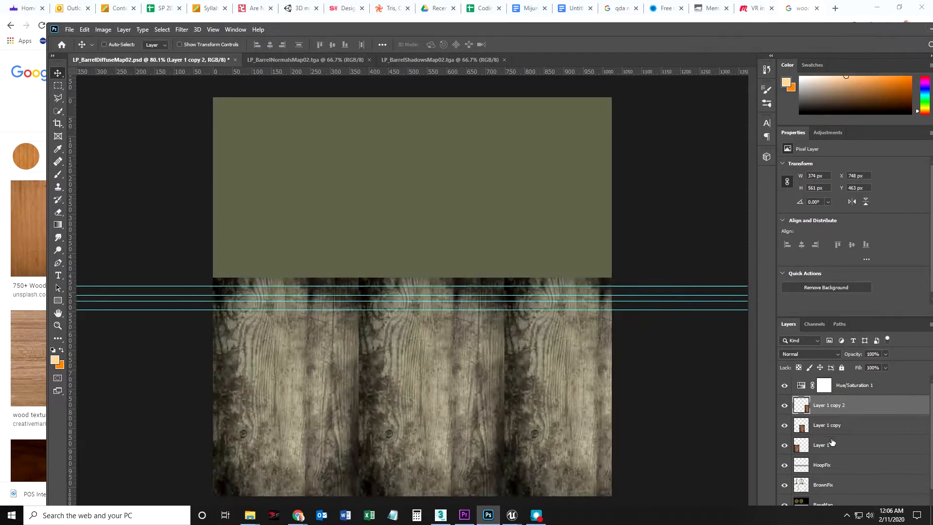
pyautogui.keyDown('shift'); pyautogui.click(832, 446); pyautogui.keyUp('shift')
pyautogui.moveTo(772, 33); pyautogui.dragTo(736, 12)
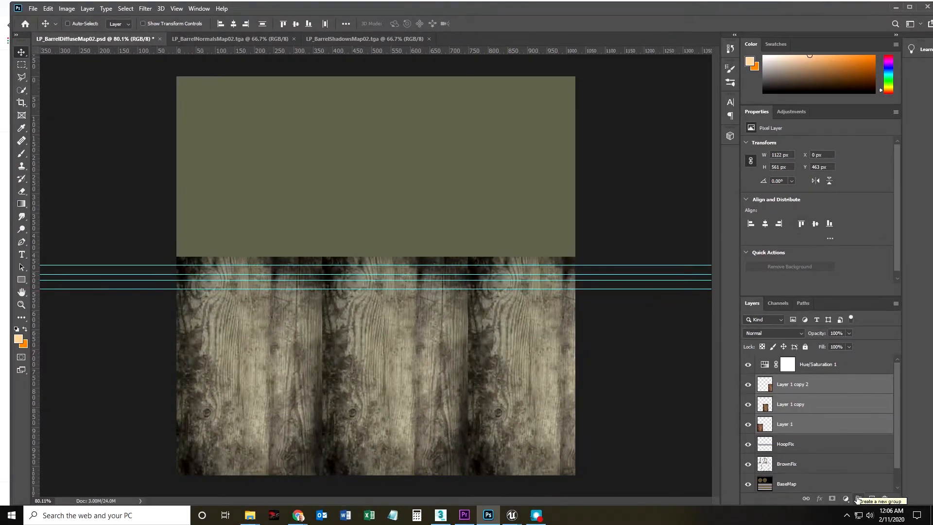
pyautogui.click(858, 499)
pyautogui.doubleClick(792, 381)
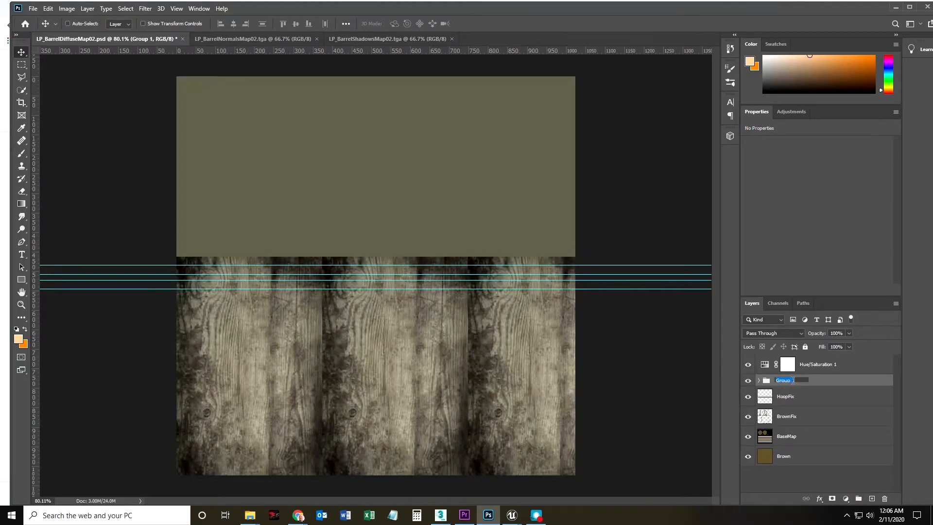
pyautogui.write('NewWood')
pyautogui.press('Return')
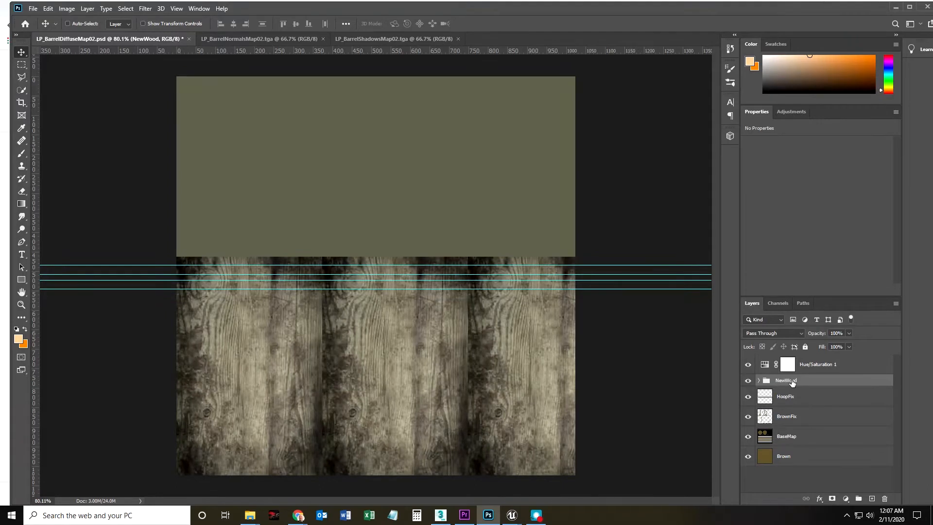
# Hide the NewWood group to uncover the hoop bands beneath it, leaving the group selected.
pyautogui.click(766, 439)
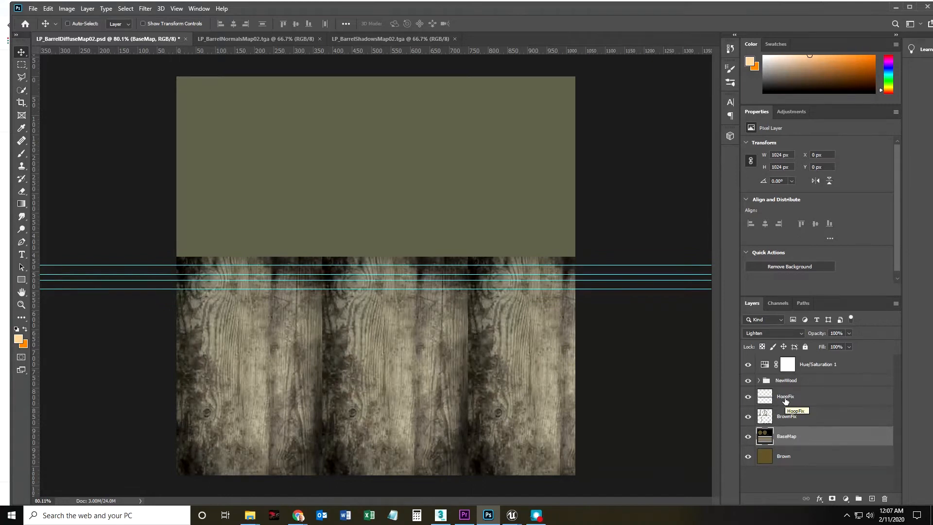
pyautogui.click(748, 380)
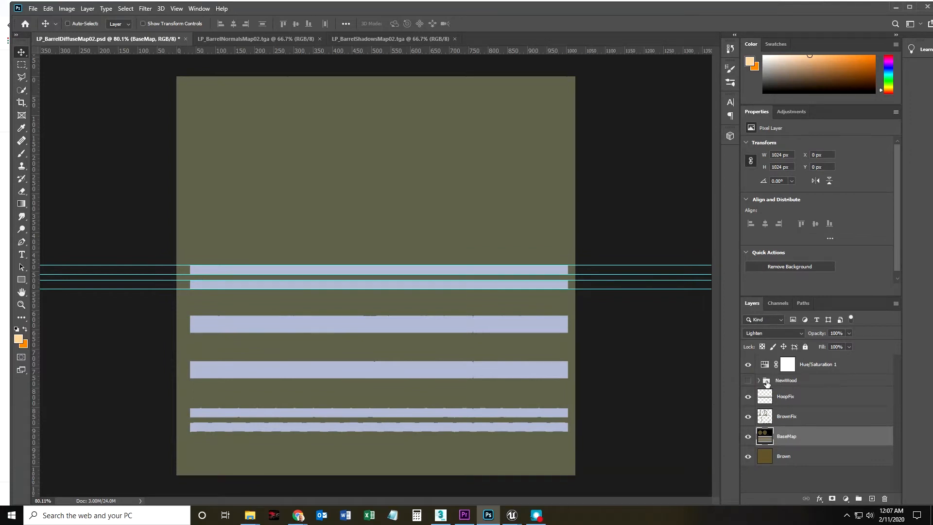
pyautogui.click(795, 381)
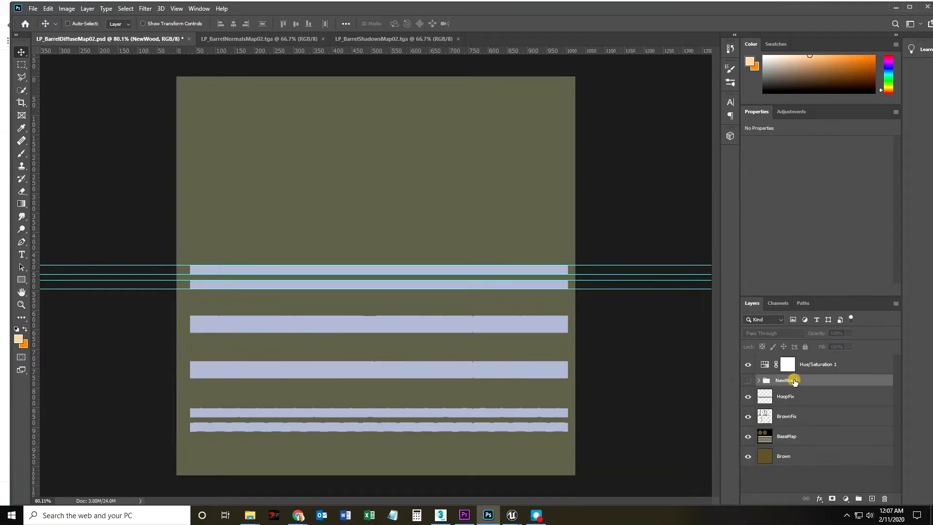
pyautogui.click(748, 381)
pyautogui.click(748, 382)
# Select all light-blue hoop bands with the Magic Wand at tolerance 20 sampling all layers, and show the NewWood group again.
pyautogui.click(21, 92)
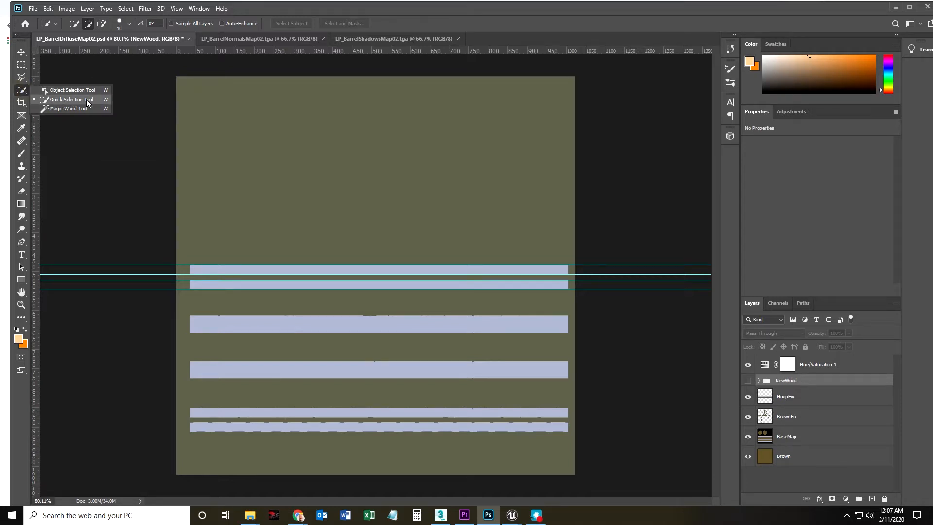
pyautogui.click(72, 110)
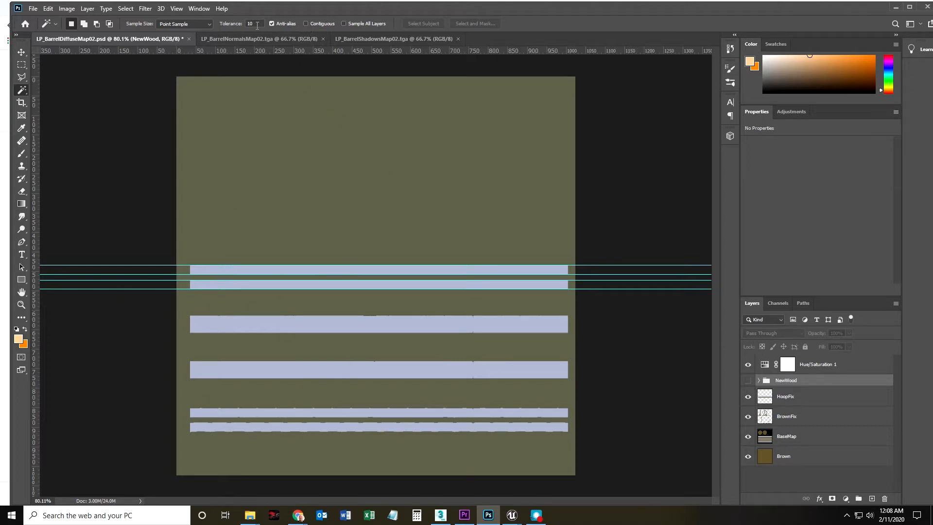
pyautogui.click(344, 23)
pyautogui.click(214, 272)
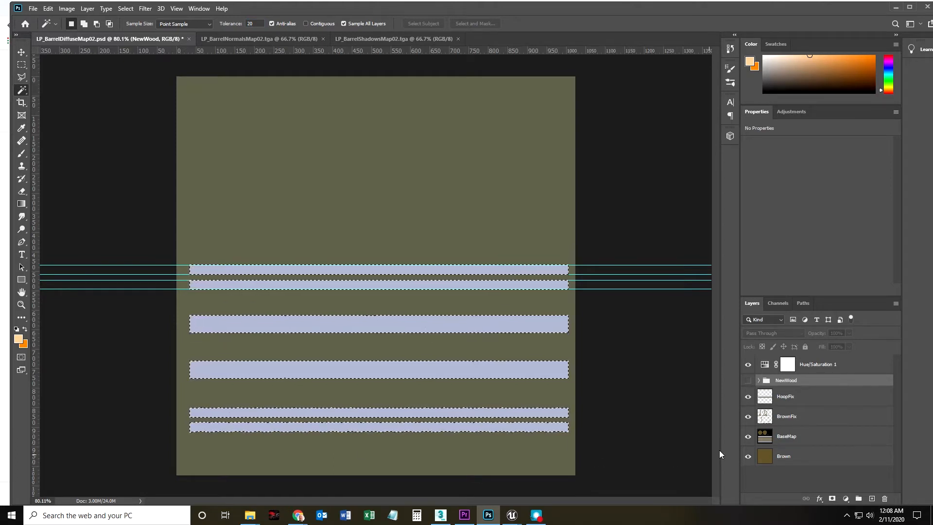
pyautogui.click(749, 381)
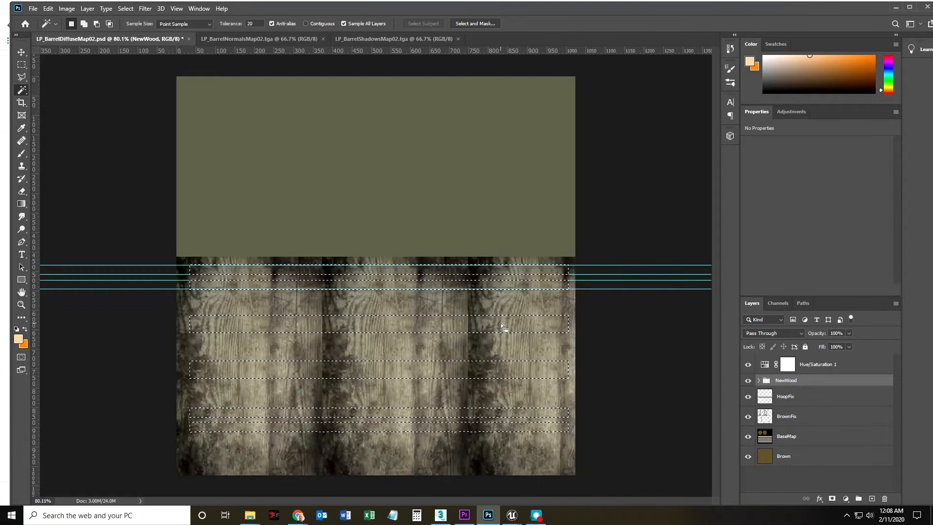
# Invert the hoop selection and add it as a layer mask on the NewWood group, toggling the mask off and on to check it.
pyautogui.rightClick(294, 316)
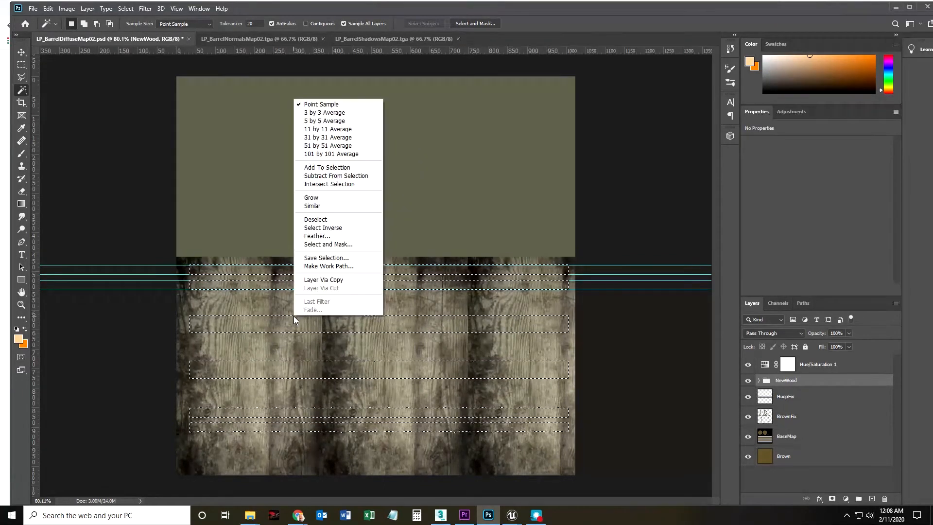
pyautogui.click(328, 227)
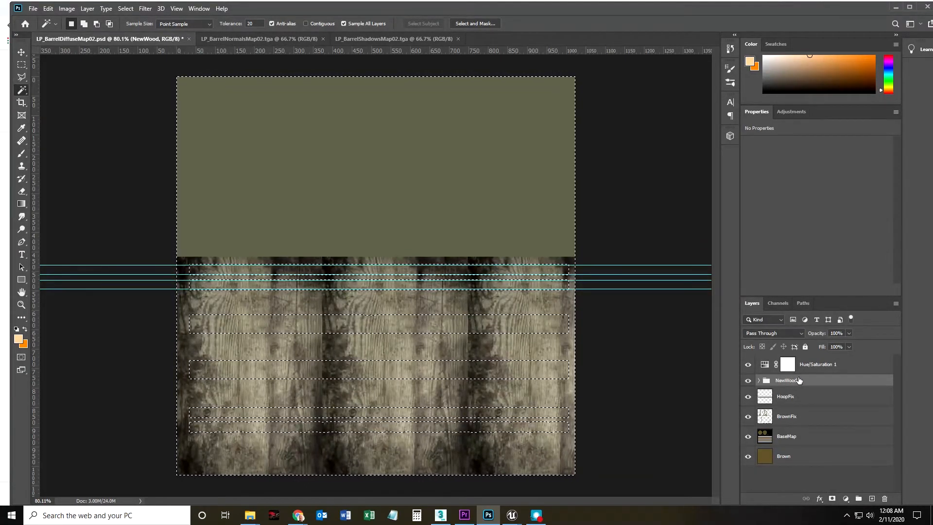
pyautogui.click(832, 499)
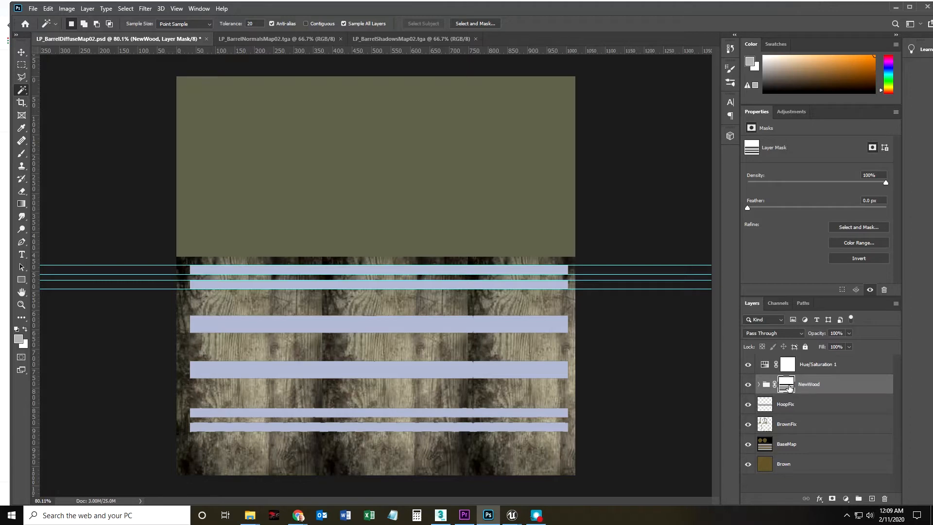
pyautogui.keyDown('shift'); pyautogui.click(790, 388); pyautogui.keyUp('shift')
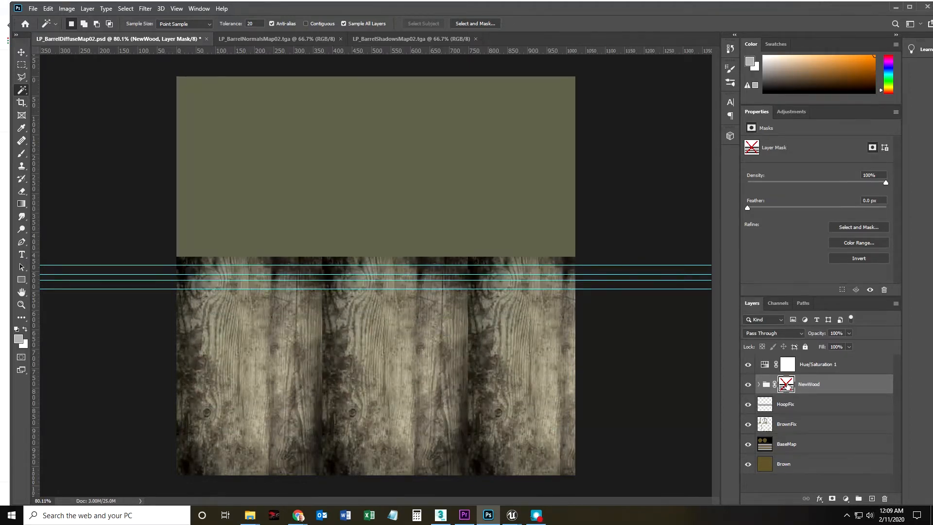
pyautogui.keyDown('shift'); pyautogui.click(788, 386); pyautogui.keyUp('shift')
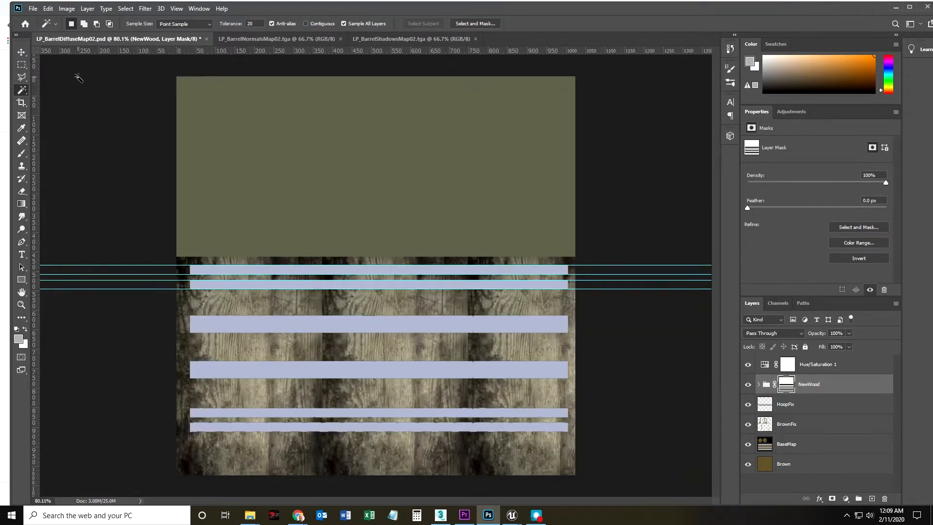
# Save the PSD and save a Targa copy over LP_BarrelDiffuseMap03.tga in the Maps folder at 16 bits/pixel.
pyautogui.click(33, 9)
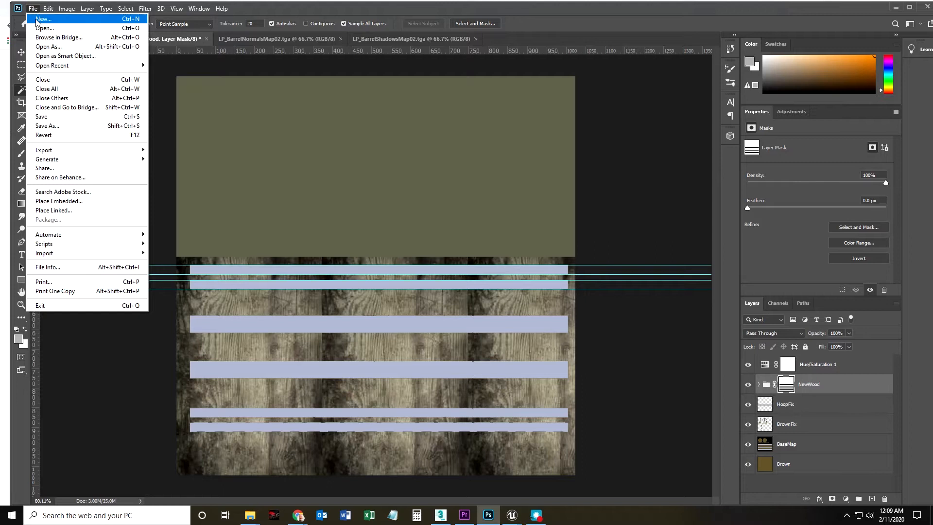
pyautogui.click(48, 117)
pyautogui.click(33, 9)
pyautogui.click(65, 125)
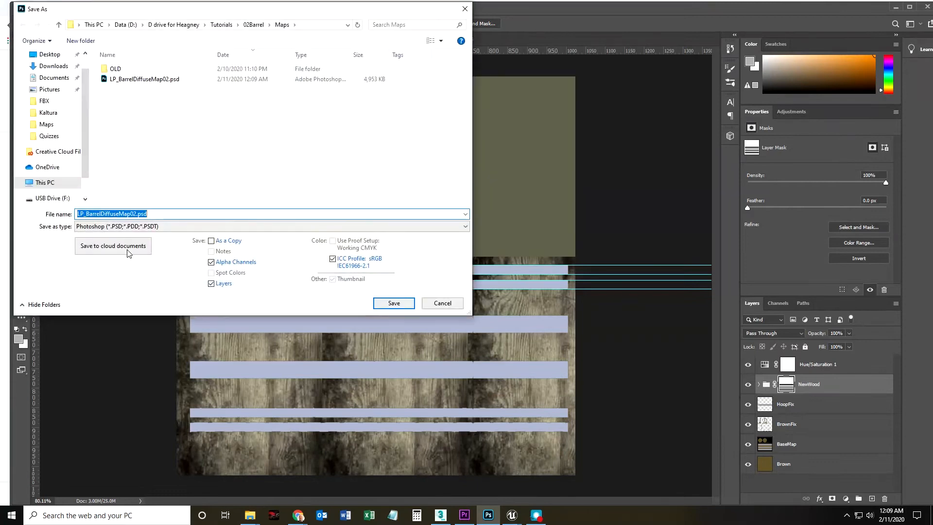
pyautogui.click(136, 226)
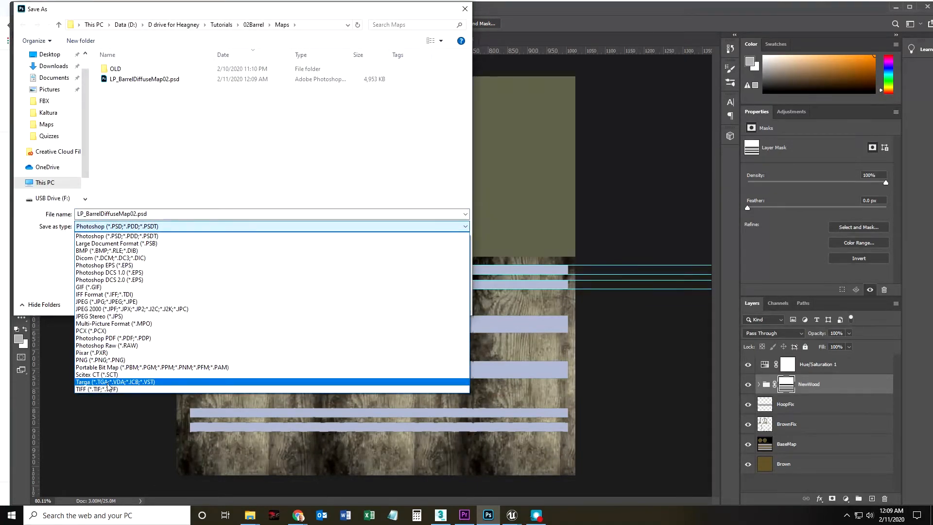
pyautogui.click(109, 383)
pyautogui.click(135, 80)
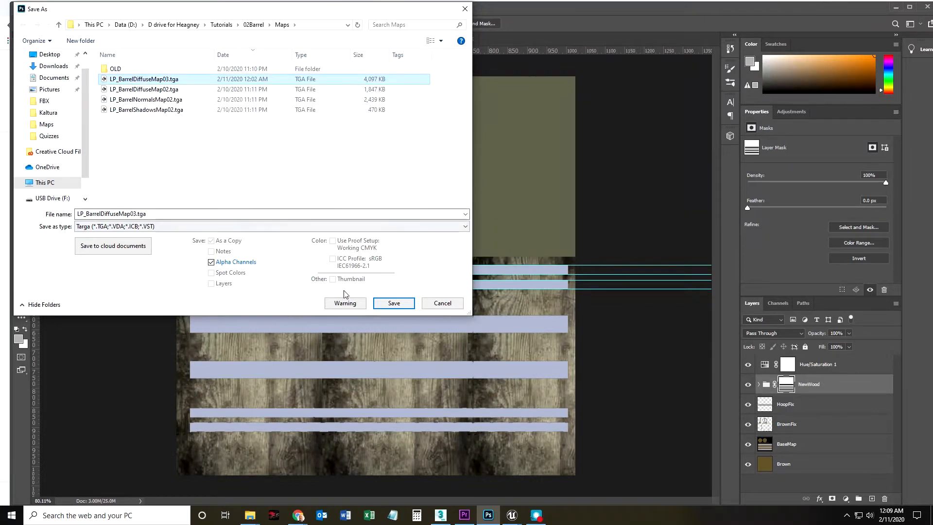
pyautogui.click(395, 304)
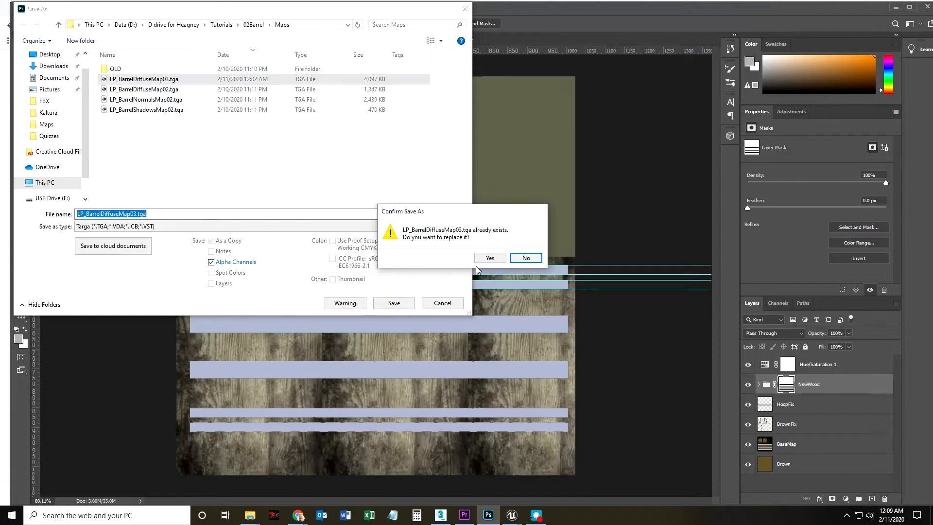
pyautogui.click(487, 257)
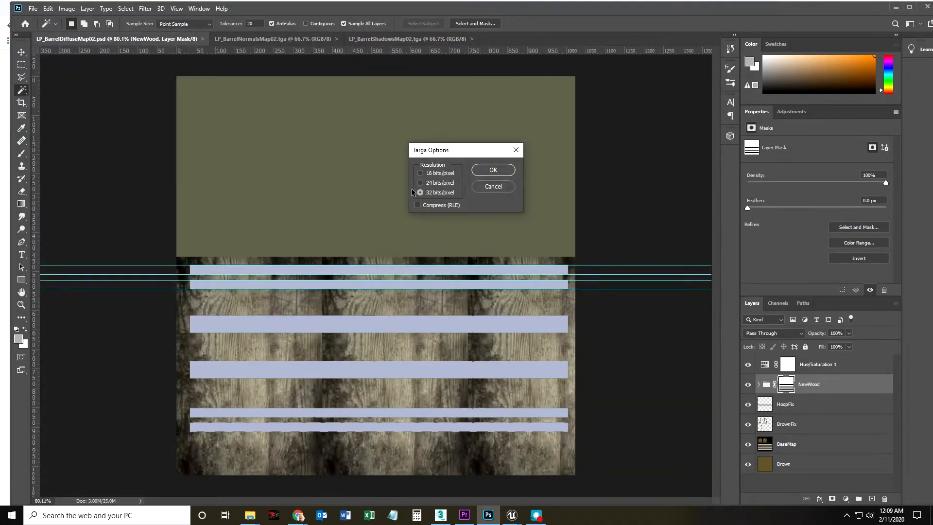
pyautogui.click(420, 173)
pyautogui.click(489, 171)
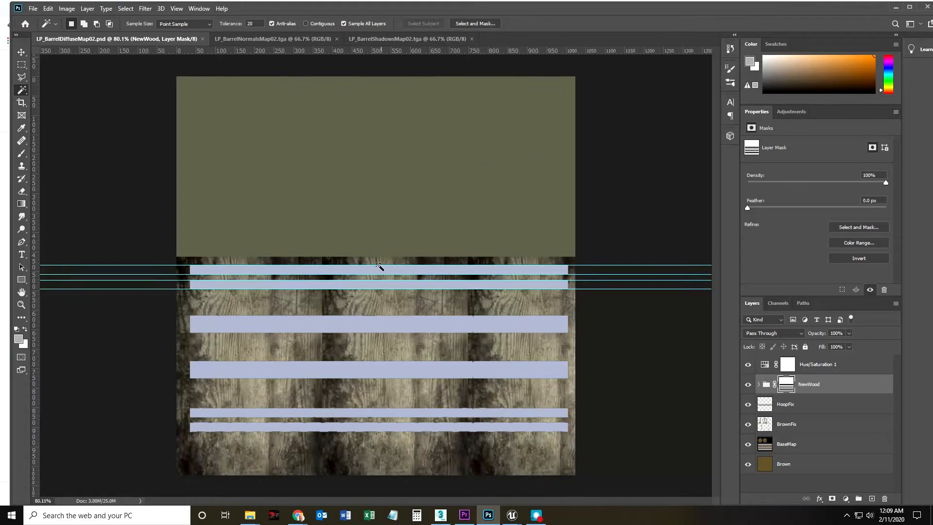
# Switch to the Barrels Unreal Editor window, reimport the LP_BarrelDiffuseMap03 texture and inspect the barrel's sides and lid.
pyautogui.moveTo(514, 518)
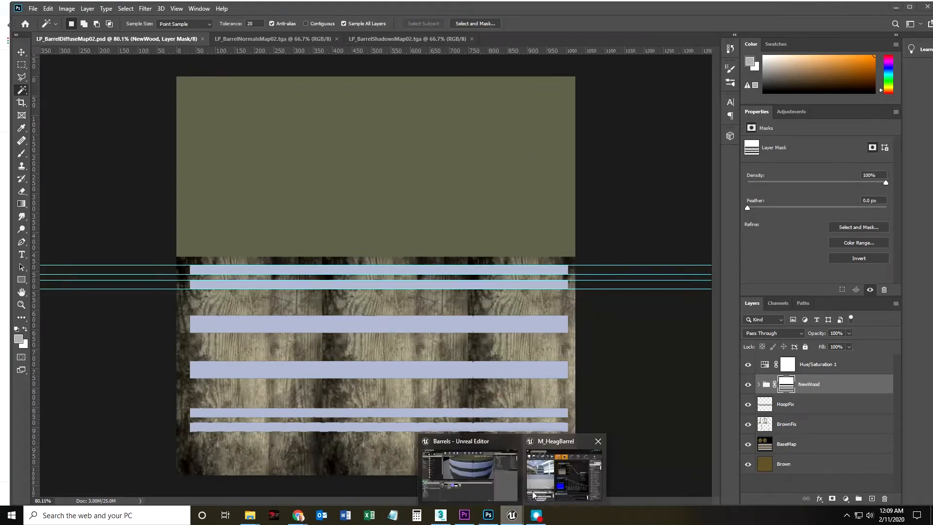
pyautogui.click(472, 476)
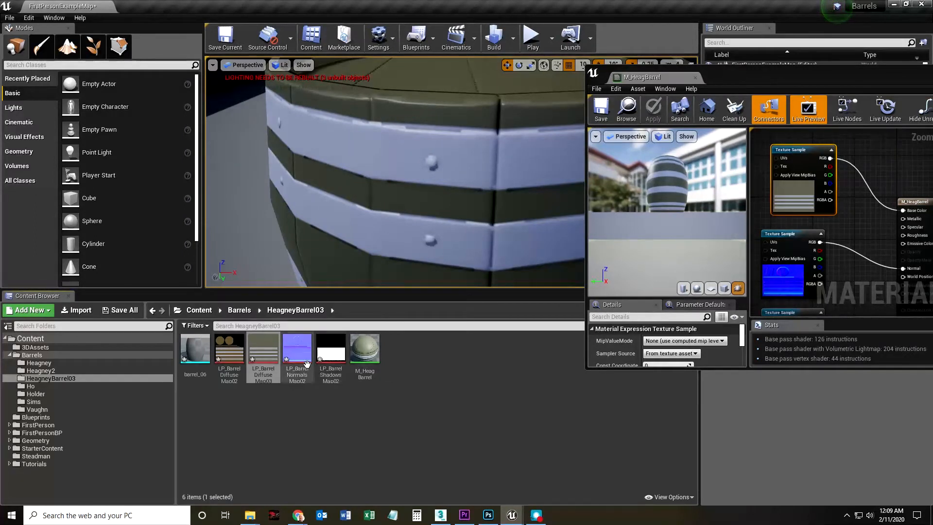
pyautogui.rightClick(262, 352)
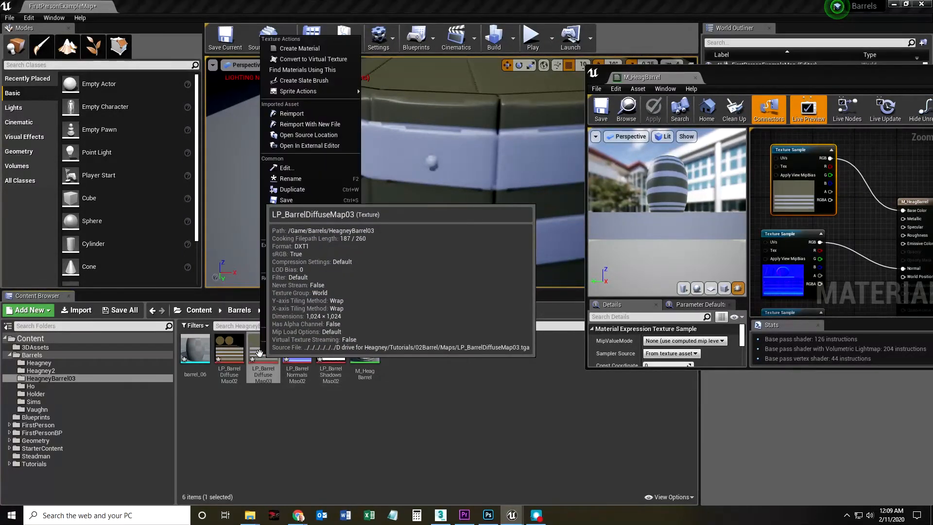
pyautogui.click(292, 113)
pyautogui.moveTo(353, 195); pyautogui.dragTo(353, 214)
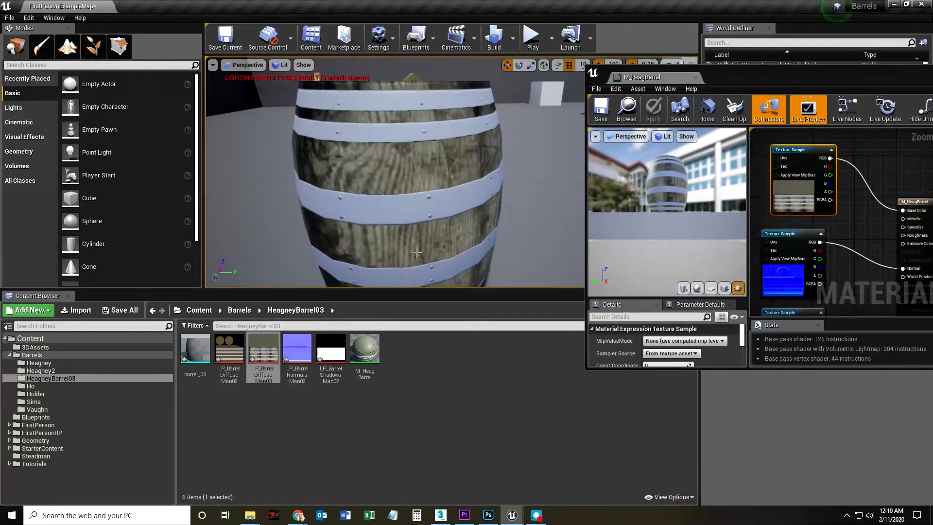
pyautogui.moveTo(424, 243); pyautogui.dragTo(416, 243)
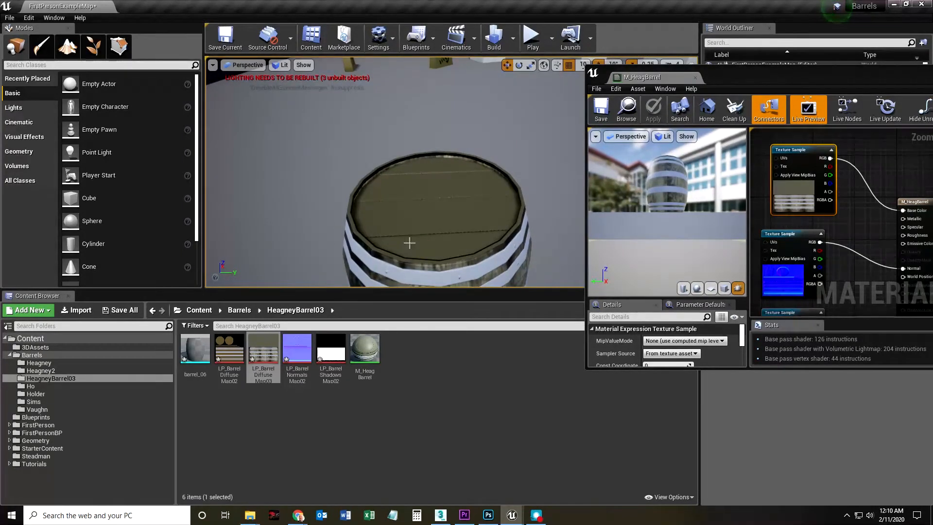
pyautogui.moveTo(424, 216); pyautogui.dragTo(424, 217)
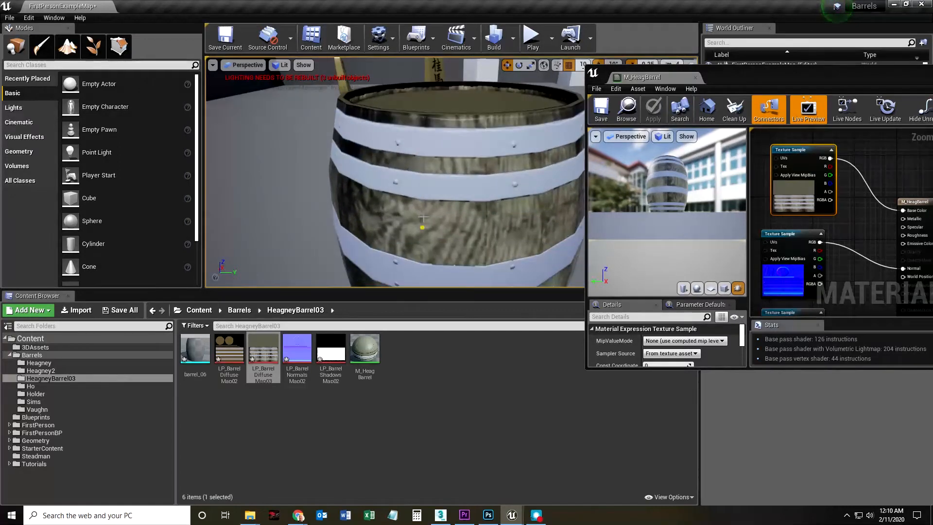
# Switch to Photoshop, duplicate Layer 1 copy 2 in the NewWood group and move the duplicate over the green area to about X 284, Y 33 px.
pyautogui.click(487, 516)
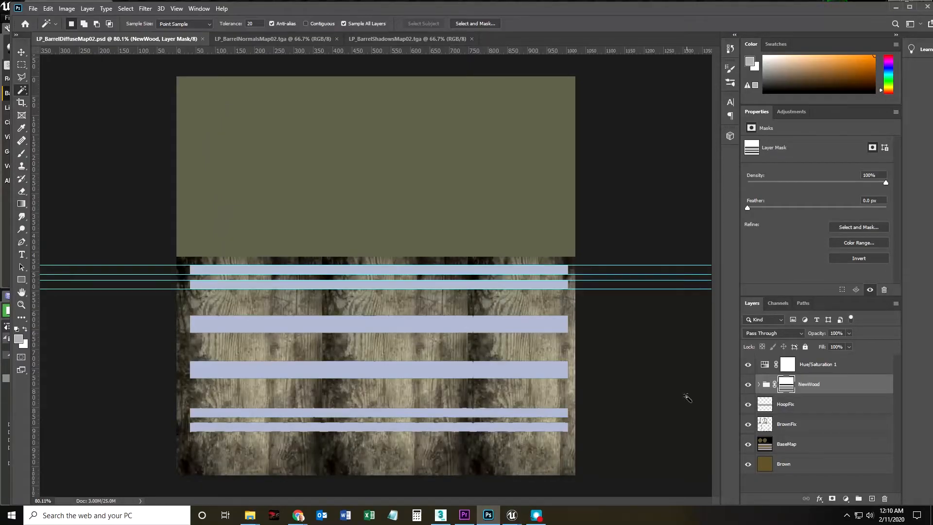
pyautogui.click(762, 384)
pyautogui.click(814, 409)
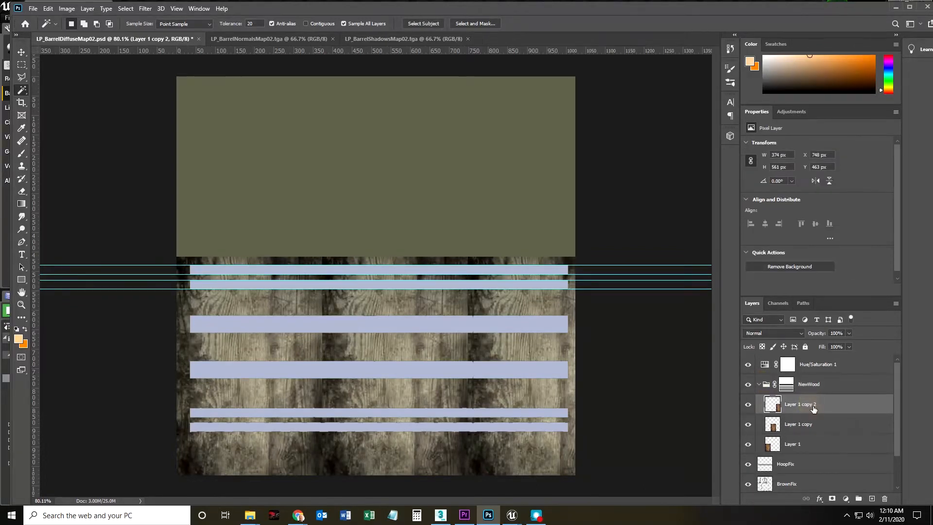
pyautogui.rightClick(806, 409)
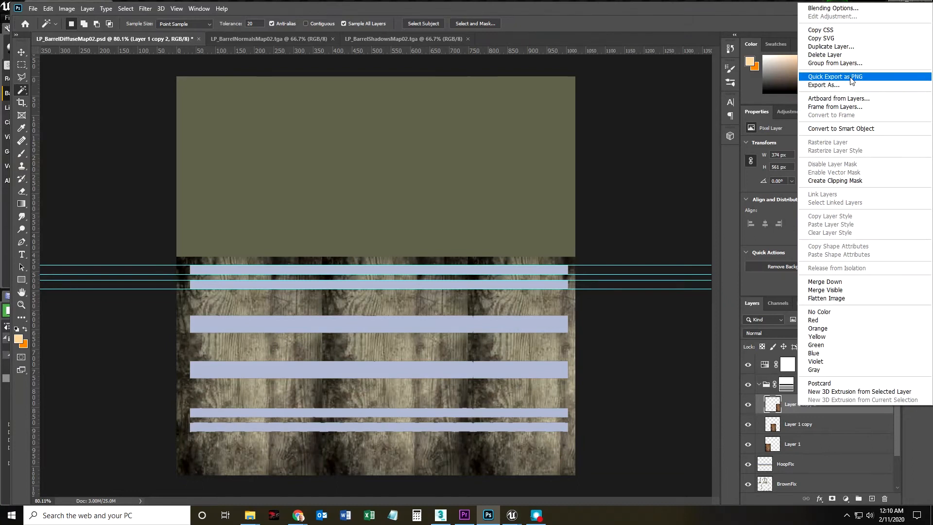
pyautogui.click(843, 51)
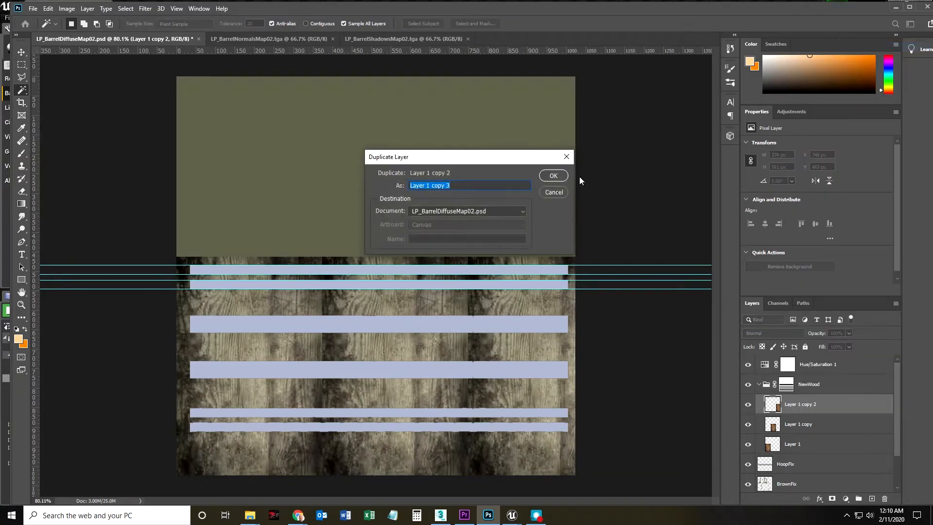
pyautogui.click(554, 176)
pyautogui.click(19, 50)
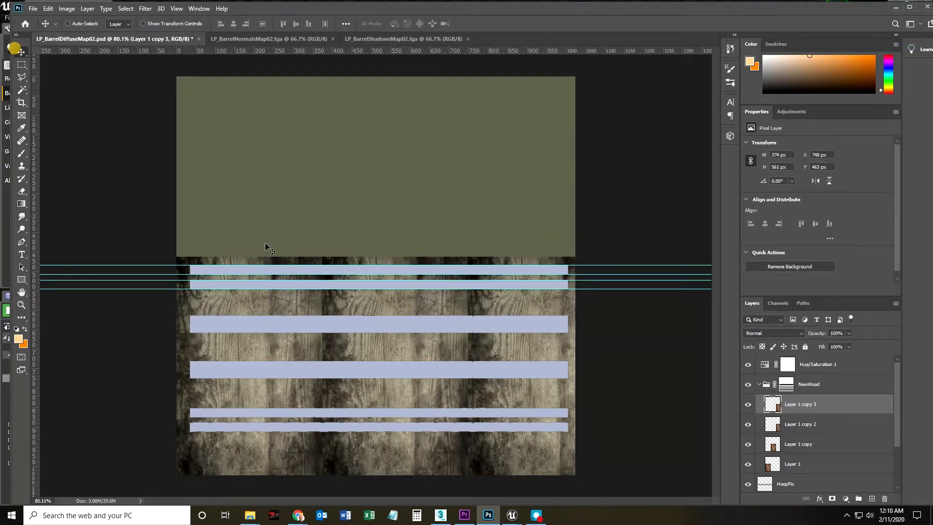
pyautogui.moveTo(486, 302); pyautogui.dragTo(306, 138)
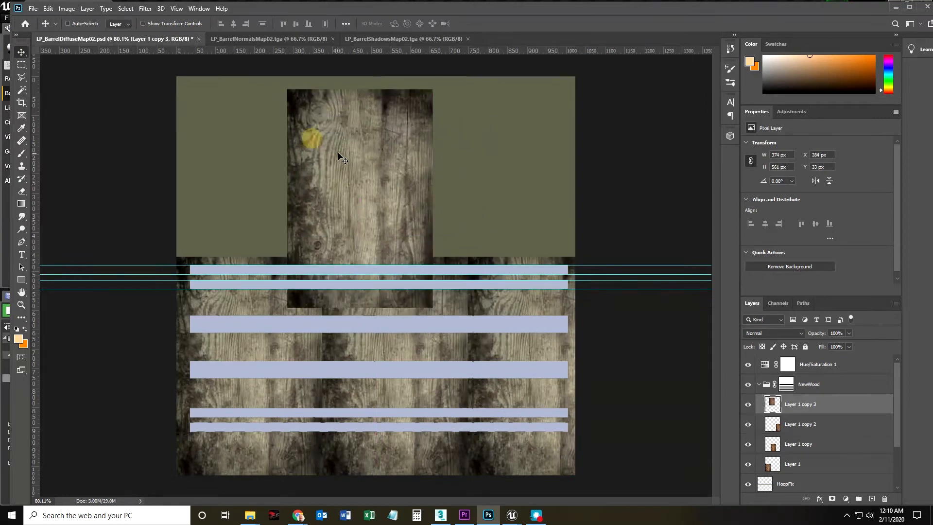
# Rotate the new wood copy to -90 degrees and align it with the canvas's upper-left corner.
pyautogui.hotkey('ctrl', 't')
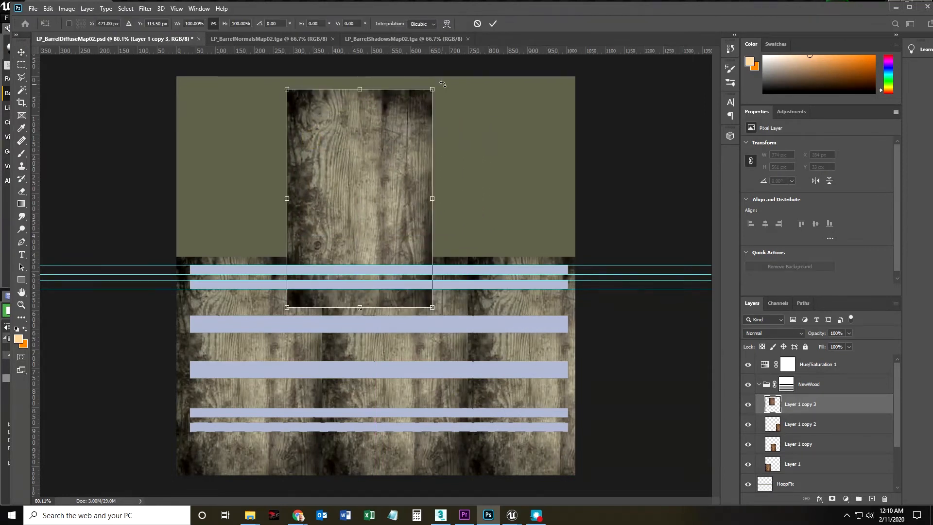
pyautogui.moveTo(444, 84); pyautogui.dragTo(258, 99)
pyautogui.click(275, 23)
pyautogui.doubleClick(275, 23)
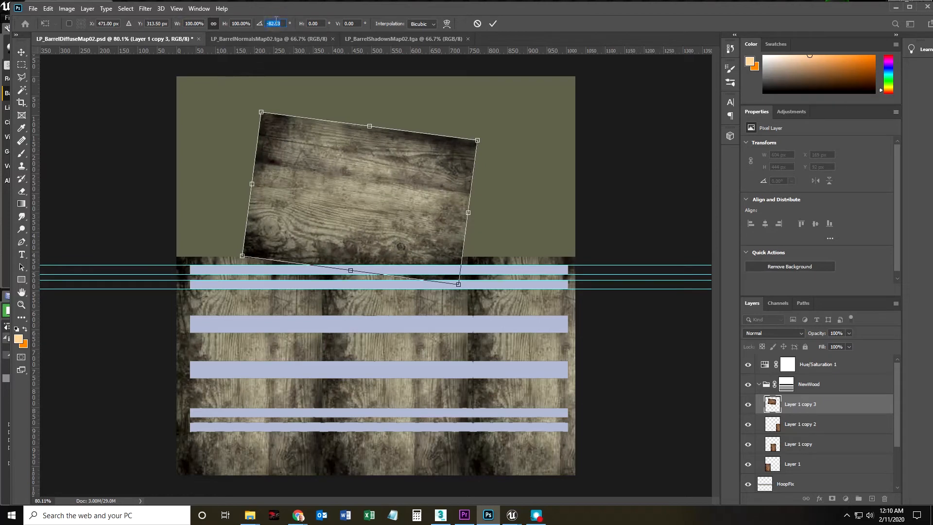
pyautogui.write('-90')
pyautogui.press('Return')
pyautogui.moveTo(304, 206); pyautogui.dragTo(239, 147)
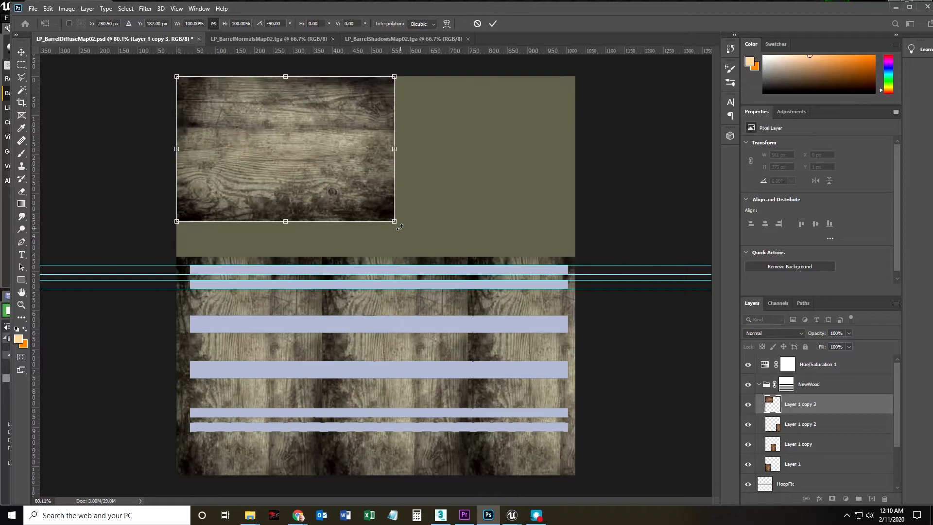
# Scale the rotated wood copy to about 1028 by 685 px, spanning the canvas width, and place its layer below Layer 1 in the NewWood group.
pyautogui.moveTo(394, 222); pyautogui.dragTo(457, 238)
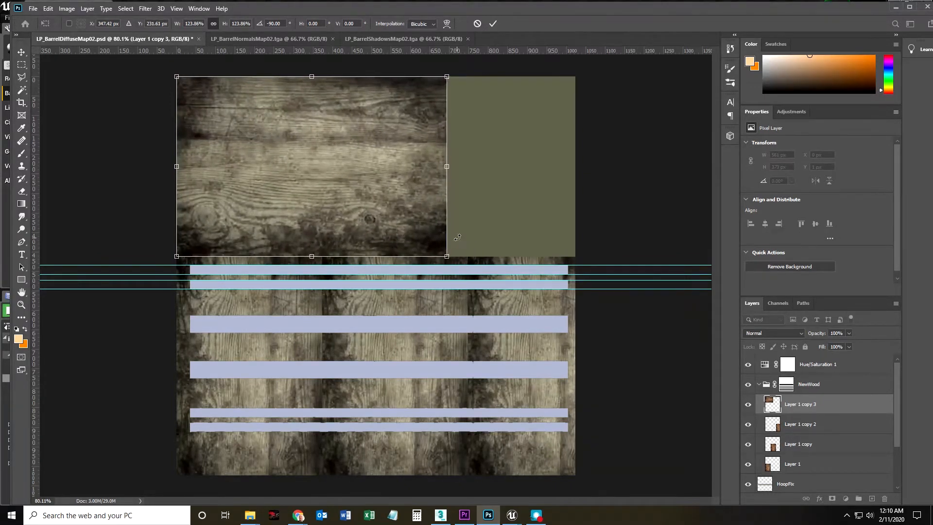
pyautogui.moveTo(449, 171); pyautogui.dragTo(573, 173)
pyautogui.moveTo(471, 160); pyautogui.dragTo(469, 199)
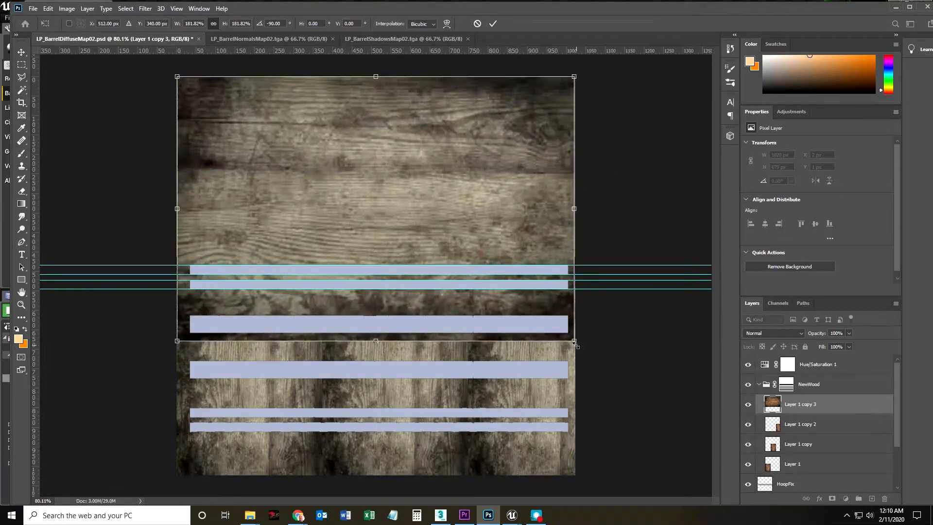
pyautogui.moveTo(575, 341); pyautogui.dragTo(576, 342)
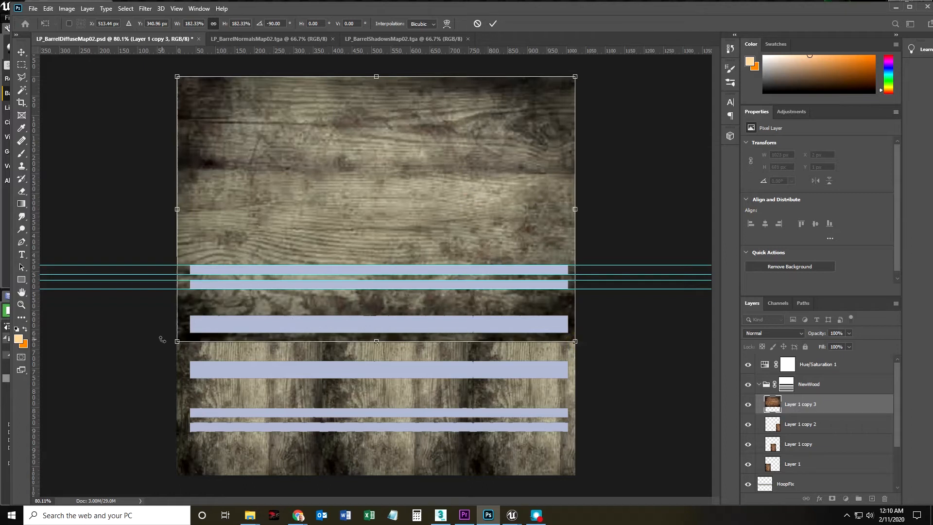
pyautogui.moveTo(177, 343); pyautogui.dragTo(175, 342)
pyautogui.doubleClick(301, 206)
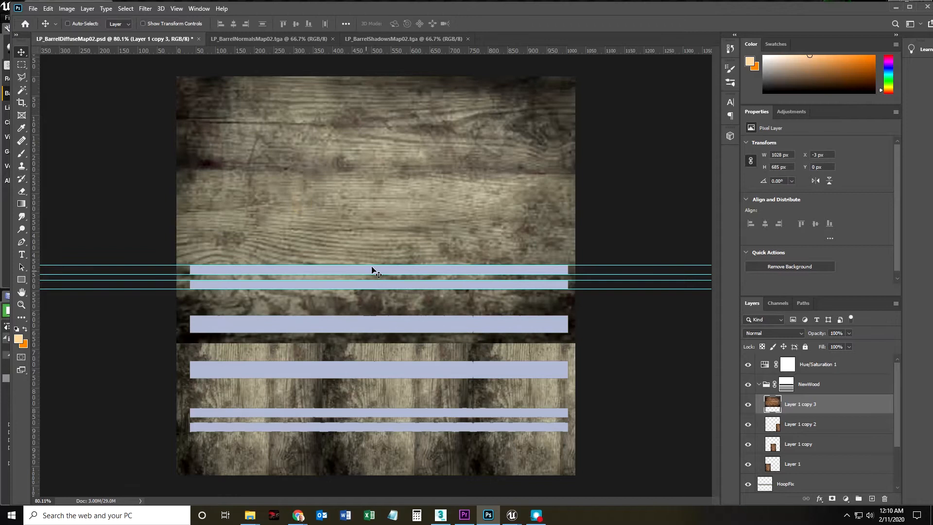
pyautogui.moveTo(816, 407); pyautogui.dragTo(804, 470)
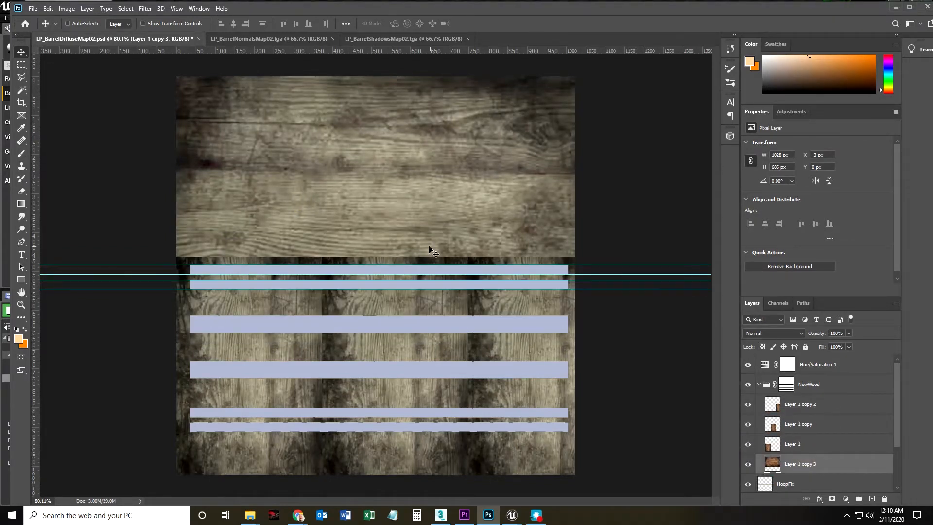
# Save the PSD and export it as Targa over LP_BarrelDiffuseMap03.tga without alpha channels, replacing the existing file.
pyautogui.click(32, 8)
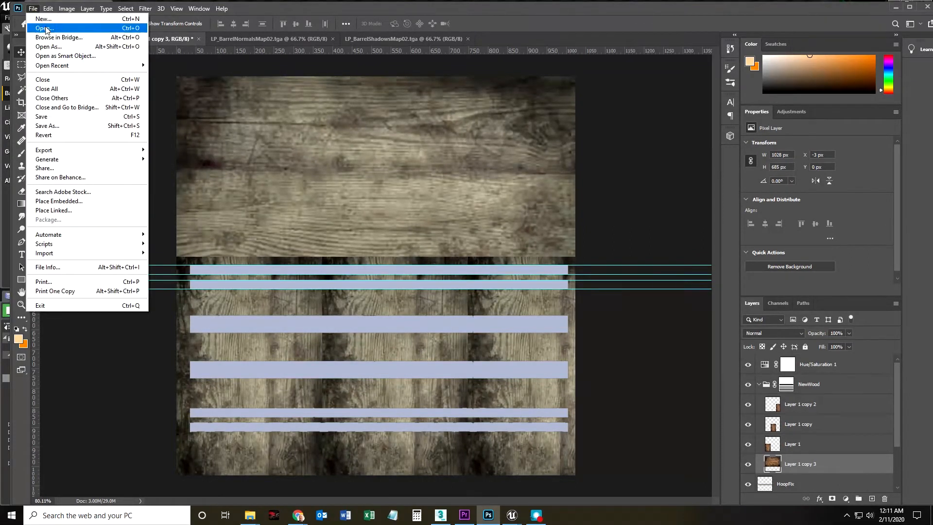
pyautogui.click(43, 117)
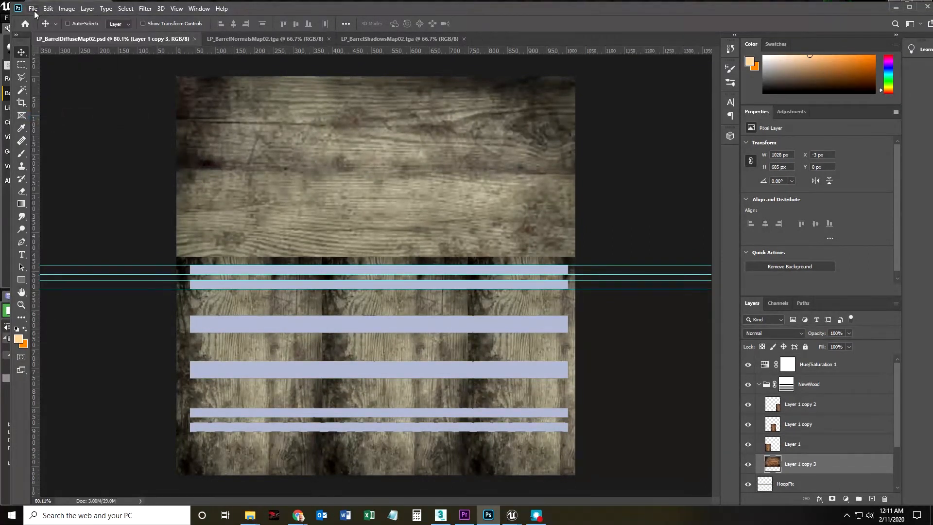
pyautogui.click(33, 9)
pyautogui.click(44, 126)
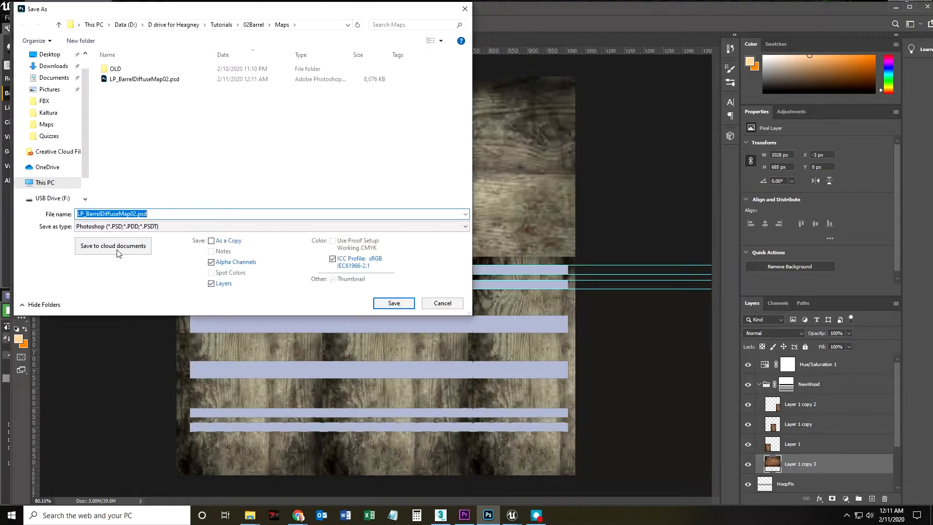
pyautogui.click(117, 227)
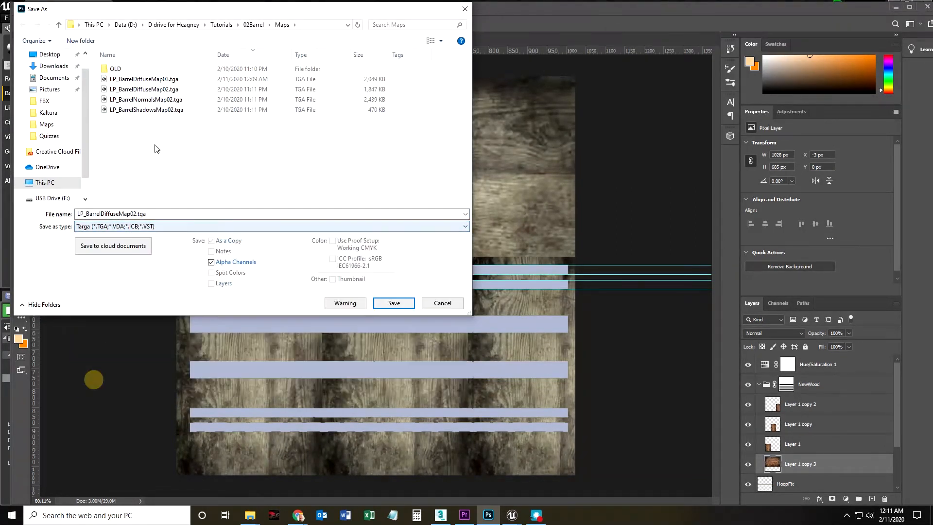
pyautogui.click(139, 81)
pyautogui.click(388, 307)
pyautogui.click(217, 265)
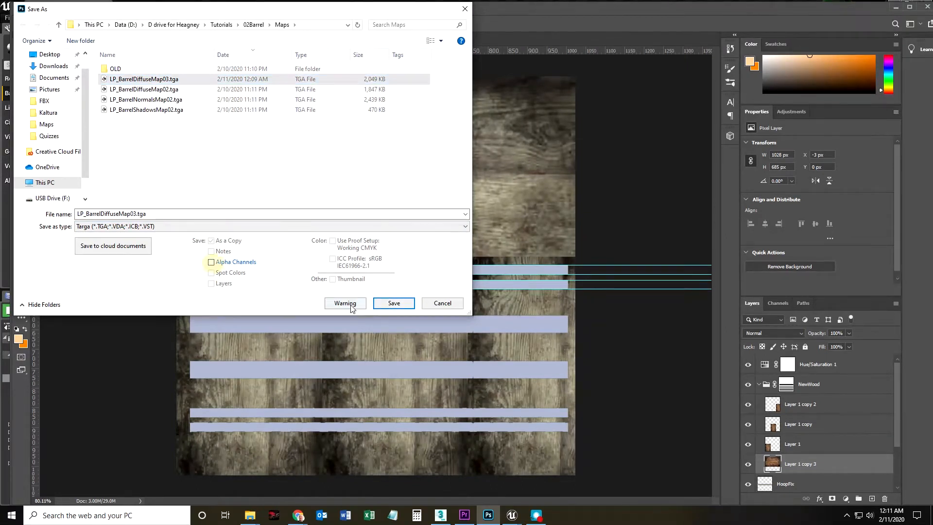
pyautogui.click(389, 303)
pyautogui.click(500, 261)
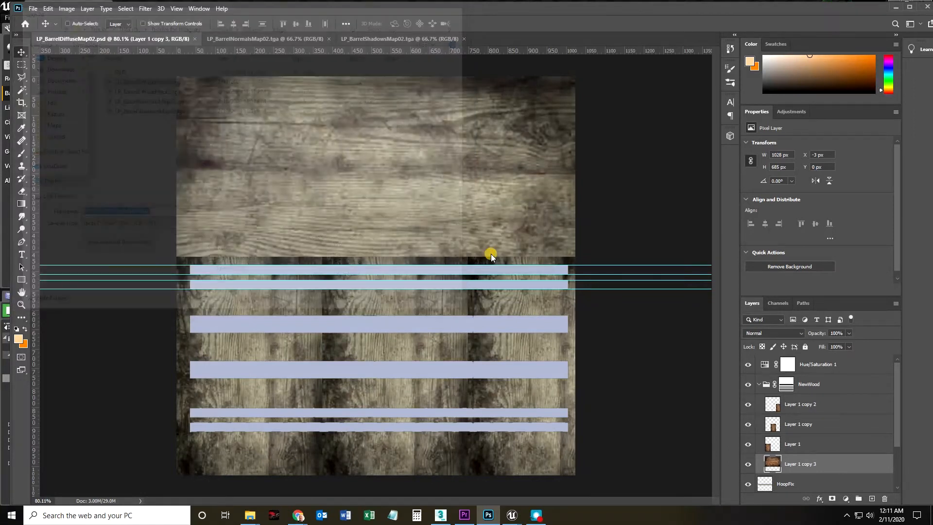
pyautogui.click(489, 170)
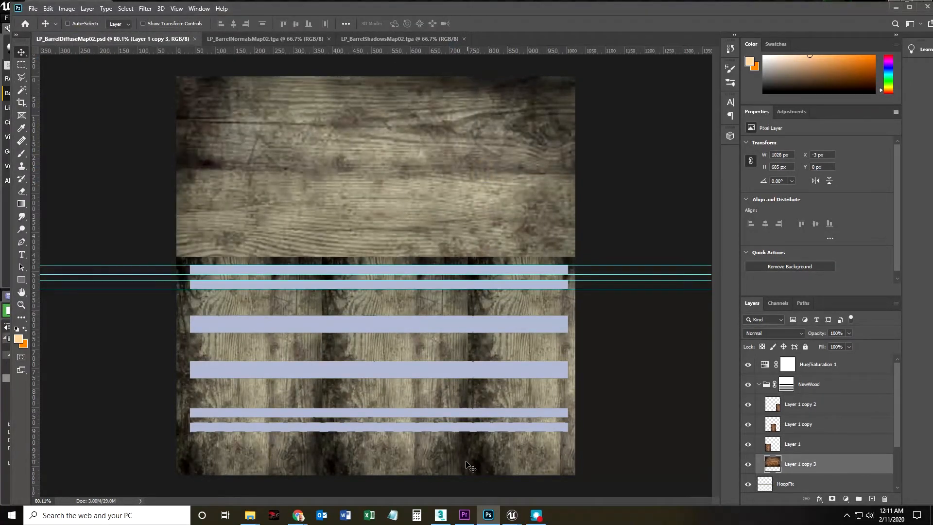
# Switch to the Barrels Unreal Editor window, reimport LP_BarrelDiffuseMap03 and inspect the wood on the barrel's lid.
pyautogui.moveTo(511, 515)
pyautogui.click(474, 466)
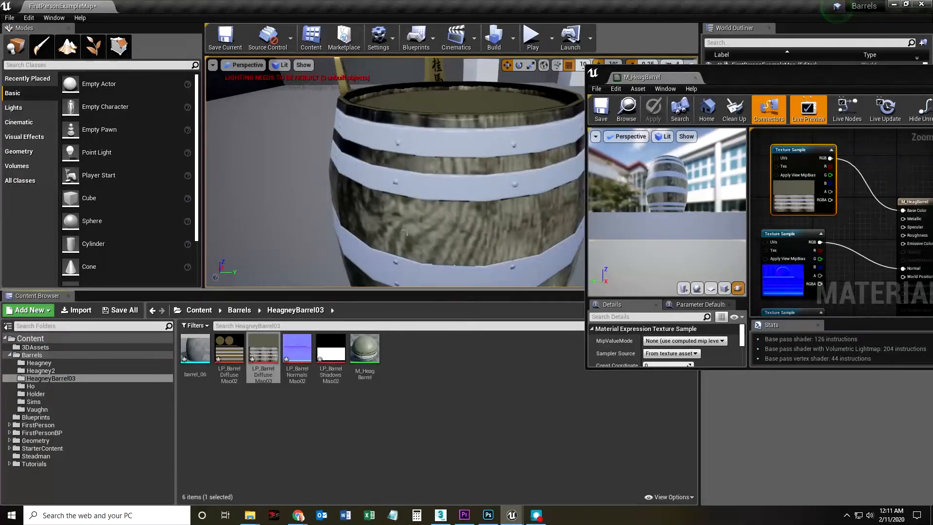
pyautogui.rightClick(260, 352)
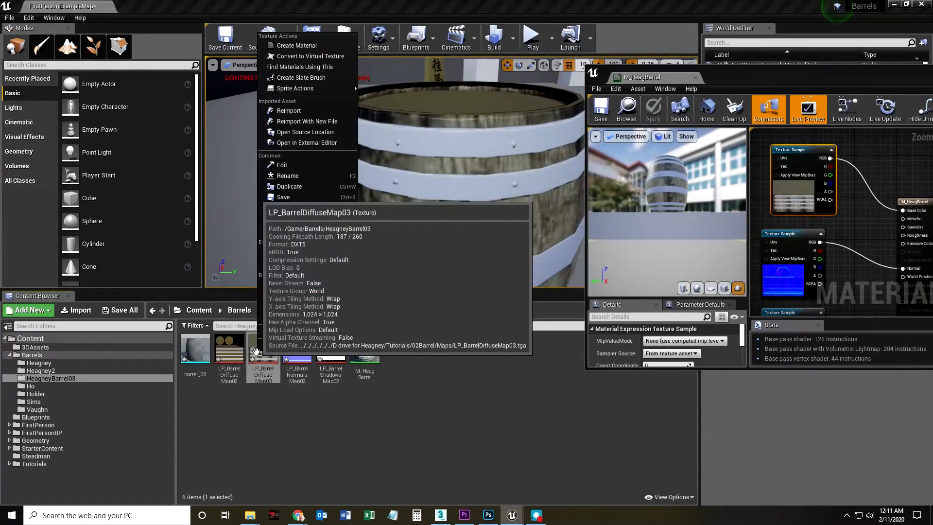
pyautogui.click(291, 110)
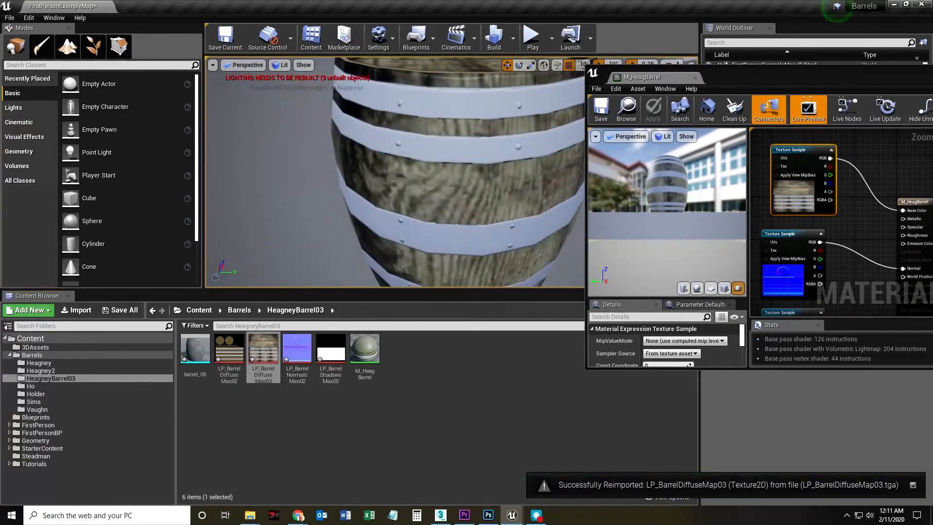
pyautogui.moveTo(448, 188); pyautogui.dragTo(448, 188)
pyautogui.moveTo(335, 164); pyautogui.dragTo(335, 164)
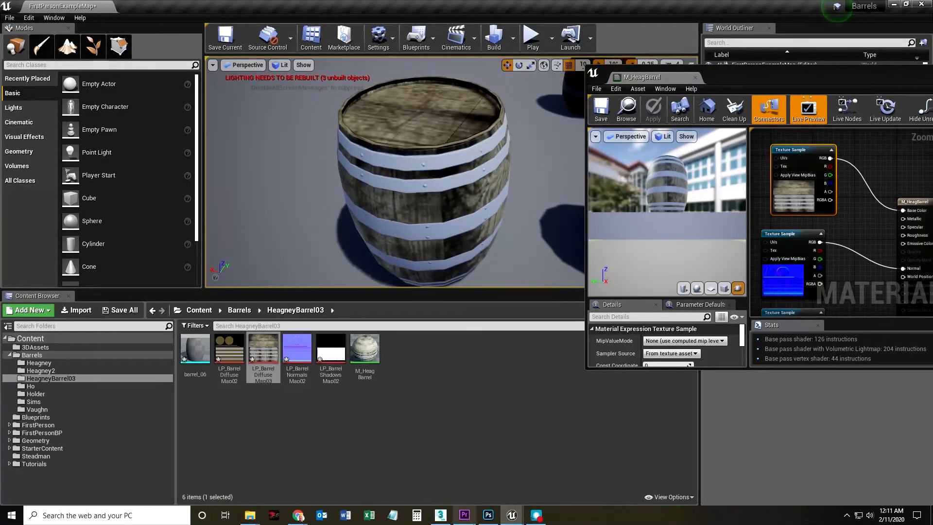
# Switch to Photoshop, rotate Layer 1 copy 3 by 90 degrees, align it to the canvas's upper-left corner and scale it to about 387 by 581 px.
pyautogui.click(488, 516)
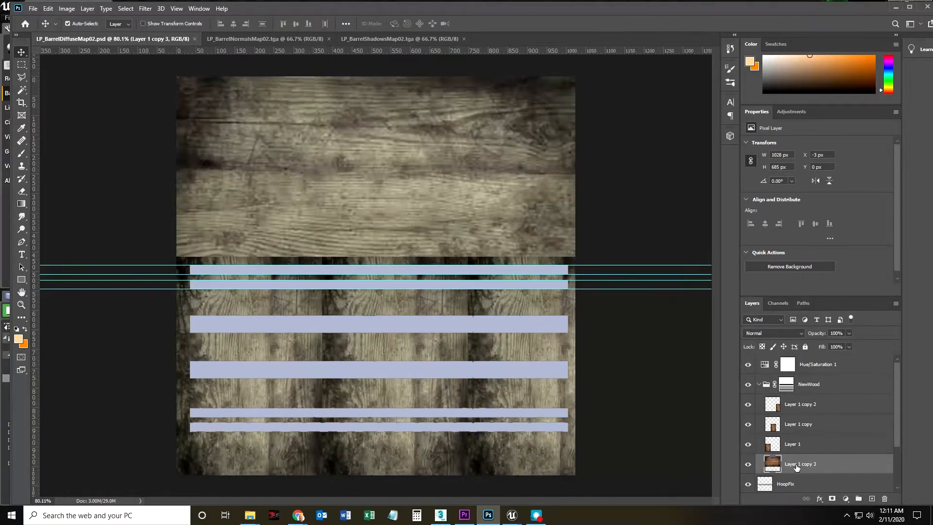
pyautogui.hotkey('ctrl', 't')
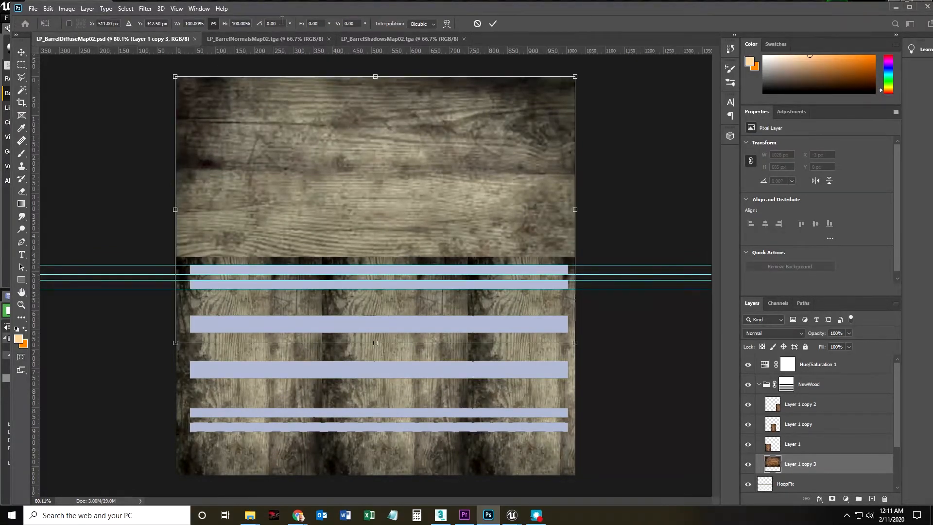
pyautogui.click(279, 23)
pyautogui.write('90')
pyautogui.press('Return')
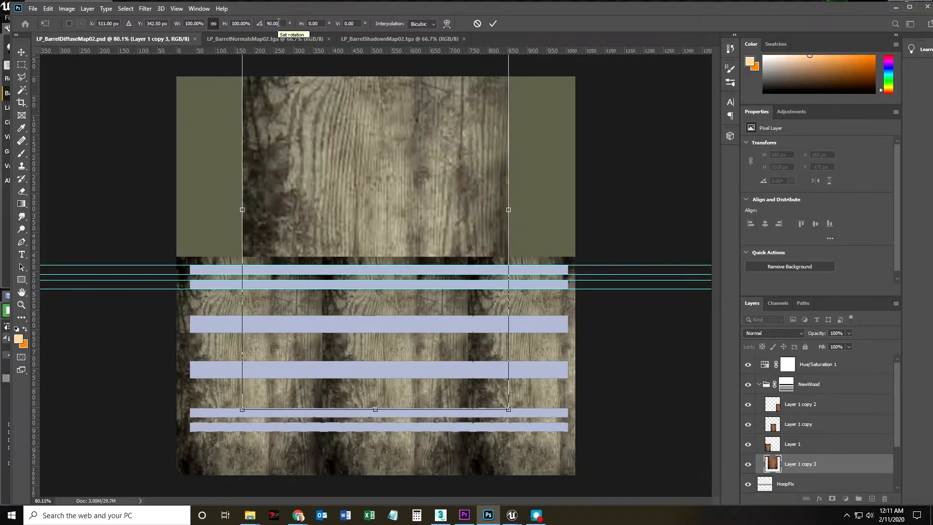
pyautogui.moveTo(353, 144); pyautogui.dragTo(284, 210)
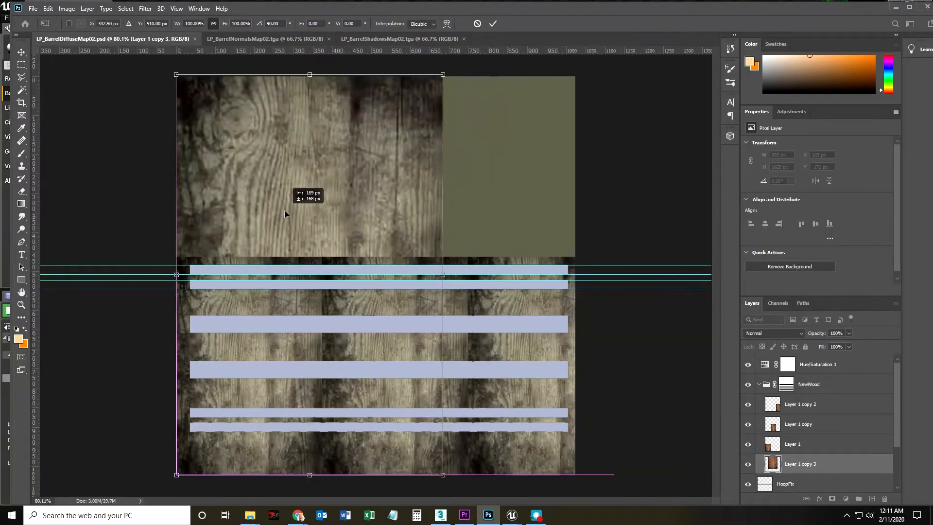
pyautogui.moveTo(442, 478); pyautogui.dragTo(327, 300)
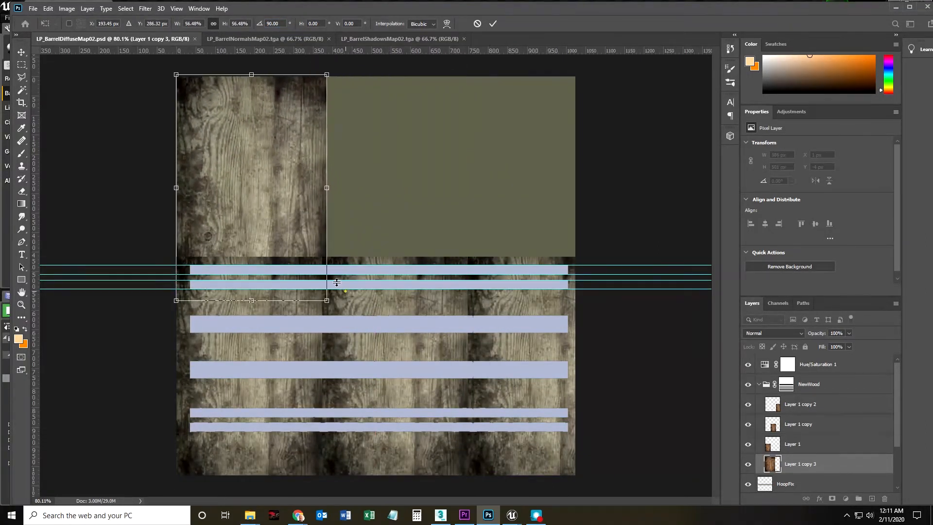
pyautogui.doubleClick(291, 222)
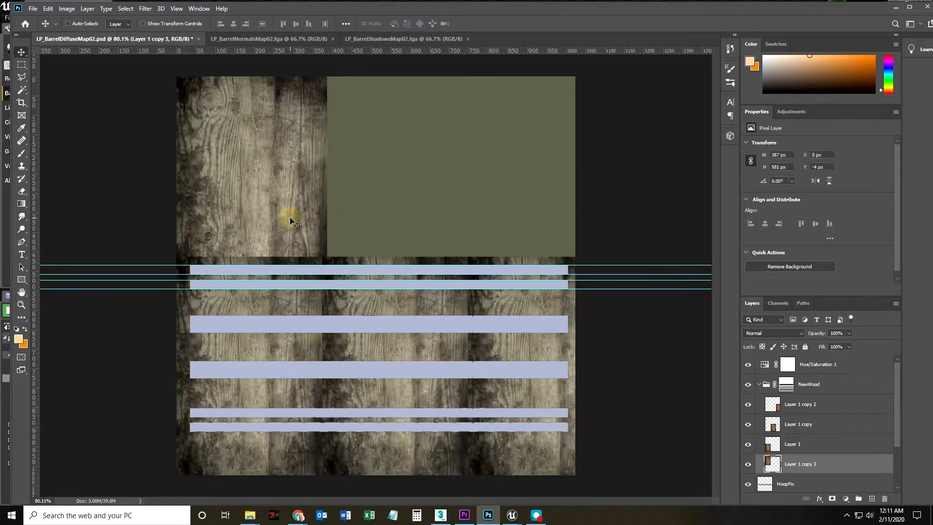
# Duplicate the vertical wood layer twice and line the copies up across the canvas's upper area, the last at X 774, Y 0 px.
pyautogui.rightClick(809, 469)
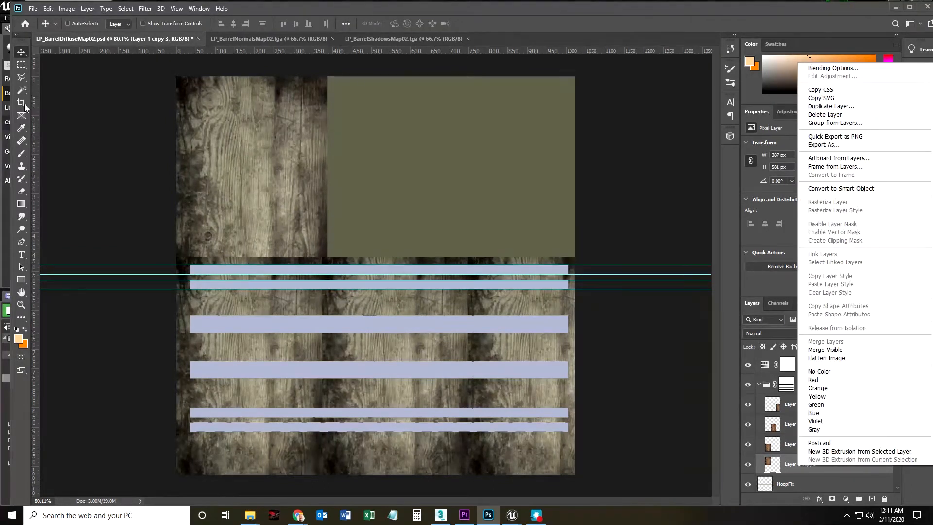
pyautogui.click(281, 200)
pyautogui.moveTo(269, 197); pyautogui.dragTo(527, 193)
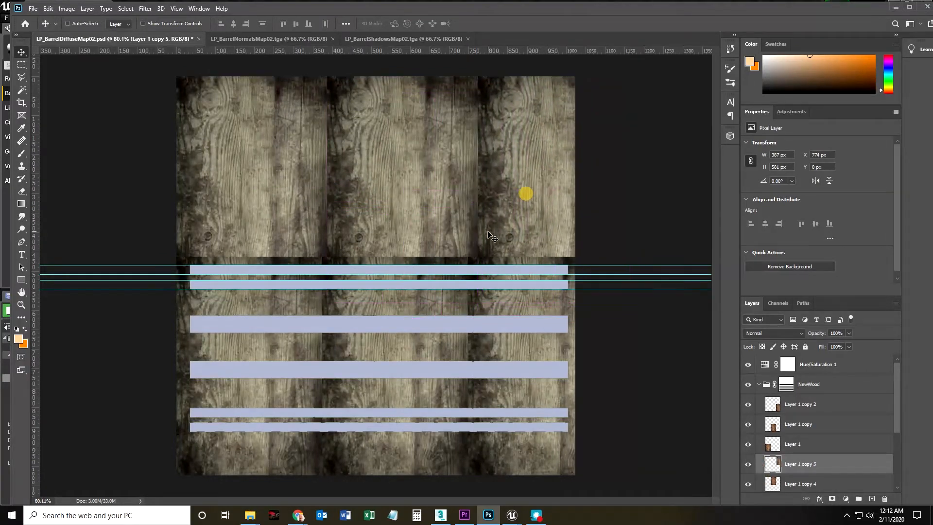
# Save the PSD with the three upper wood pieces and export it as Targa without alpha channels, replacing LP_BarrelDiffuseMap03.tga.
pyautogui.click(33, 9)
pyautogui.click(51, 117)
pyautogui.click(34, 10)
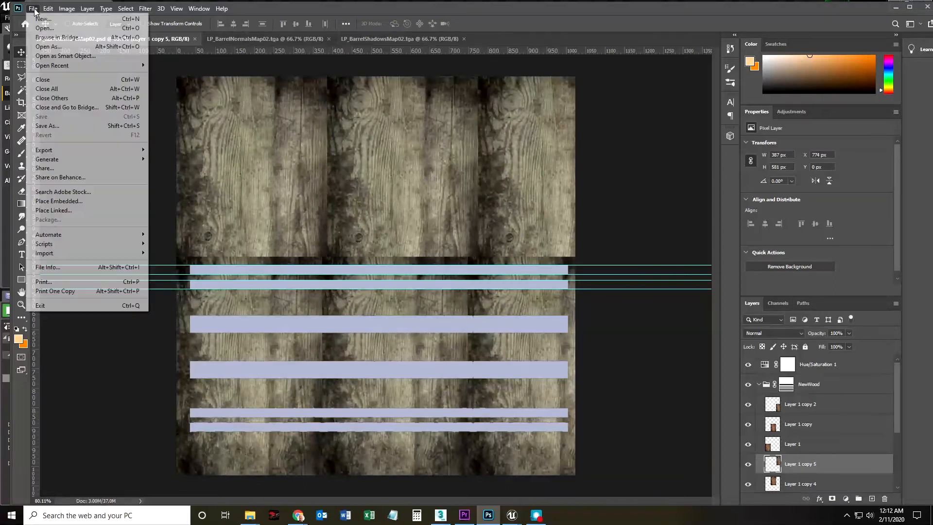
pyautogui.click(51, 126)
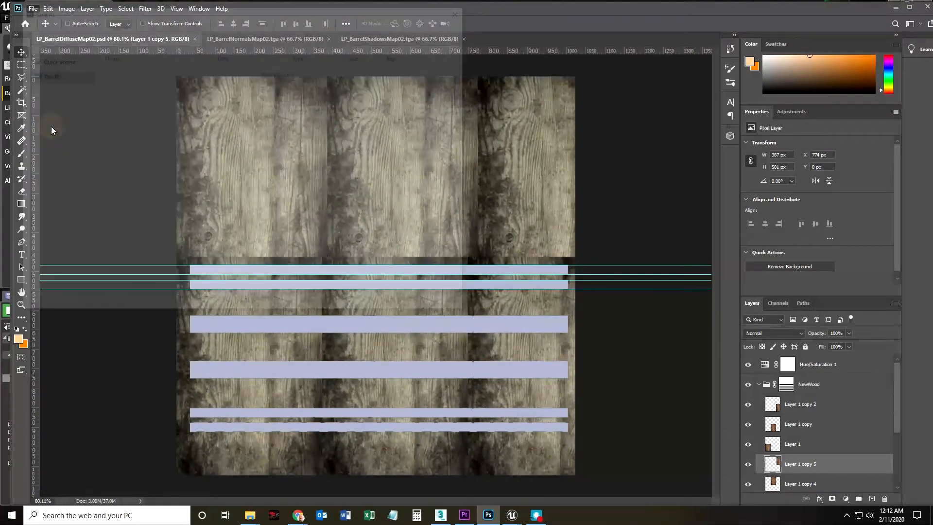
pyautogui.click(146, 227)
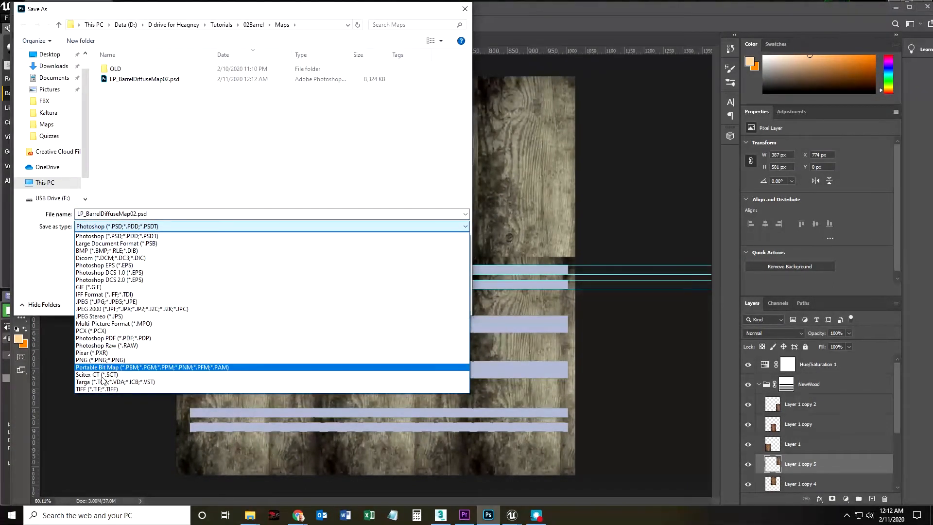
pyautogui.click(102, 382)
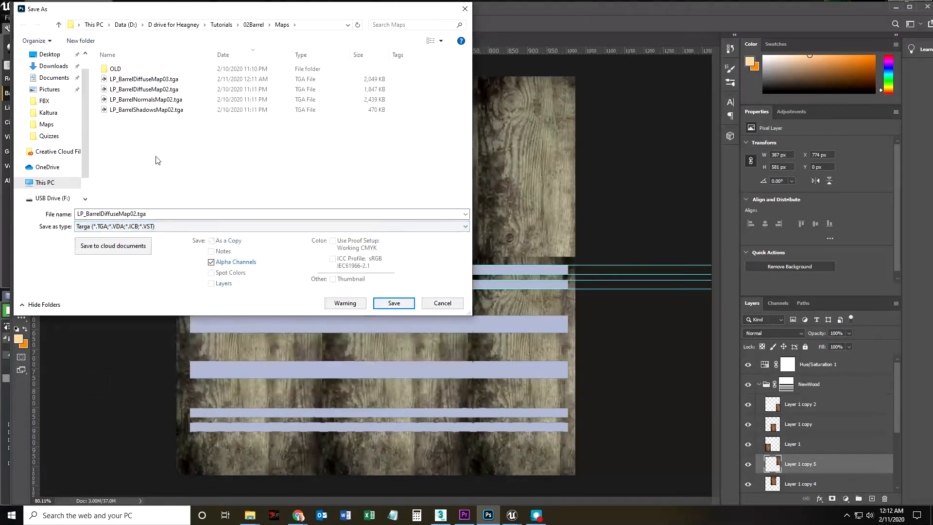
pyautogui.click(138, 79)
pyautogui.click(212, 262)
pyautogui.click(389, 304)
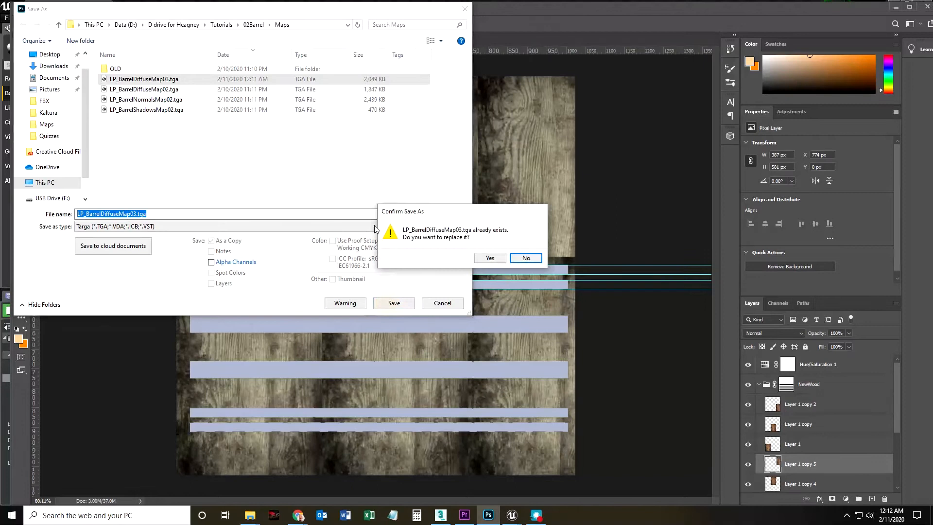
pyautogui.click(498, 258)
pyautogui.click(493, 168)
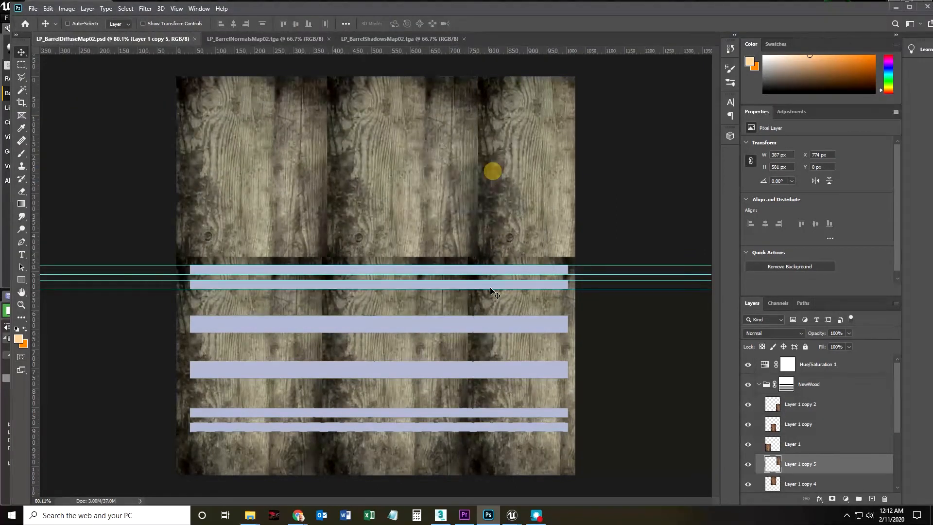
# Switch to the Barrels Unreal Editor window, reimport the updated LP_BarrelDiffuseMap03 texture and check the barrel's lid and sides.
pyautogui.moveTo(512, 516)
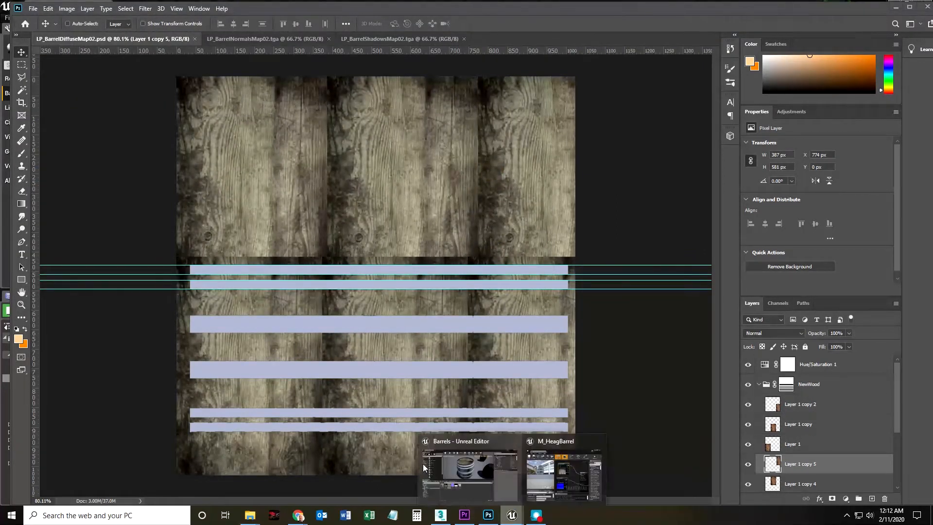
pyautogui.click(448, 474)
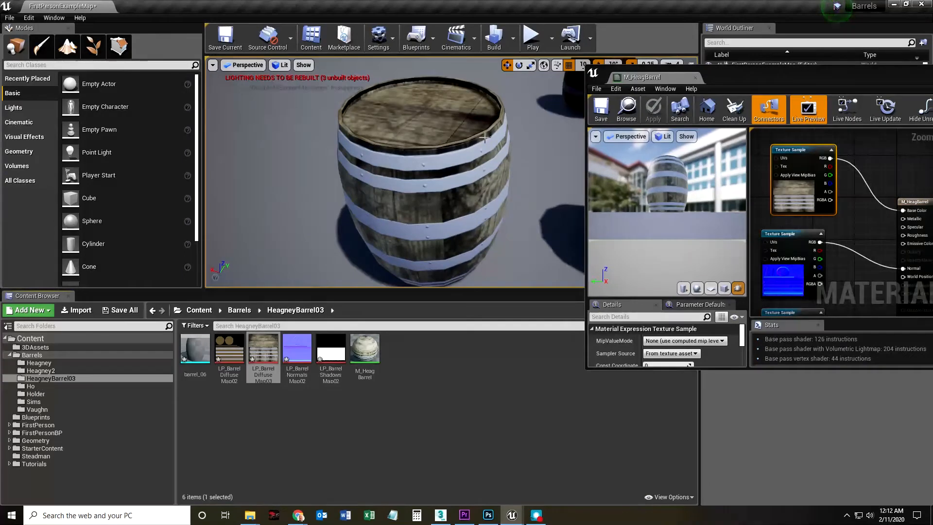
pyautogui.rightClick(263, 349)
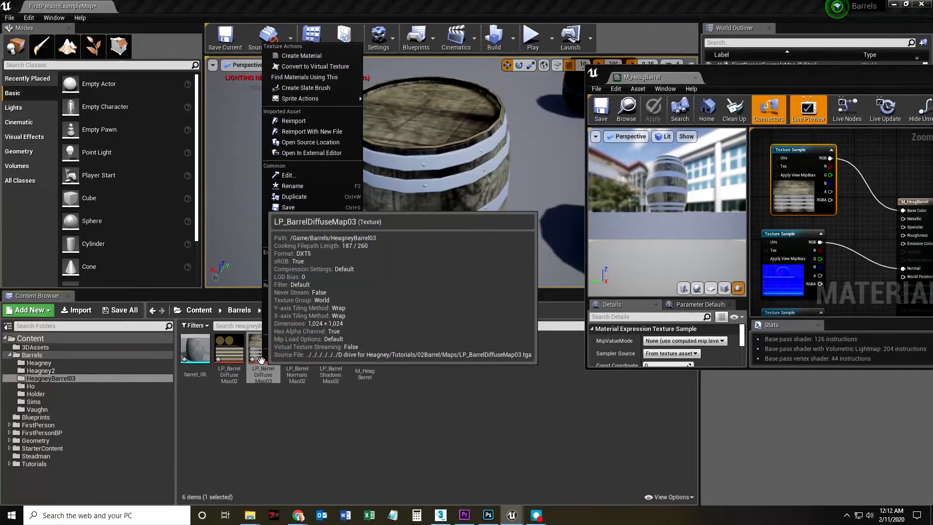
pyautogui.click(299, 121)
pyautogui.moveTo(458, 142); pyautogui.dragTo(458, 139)
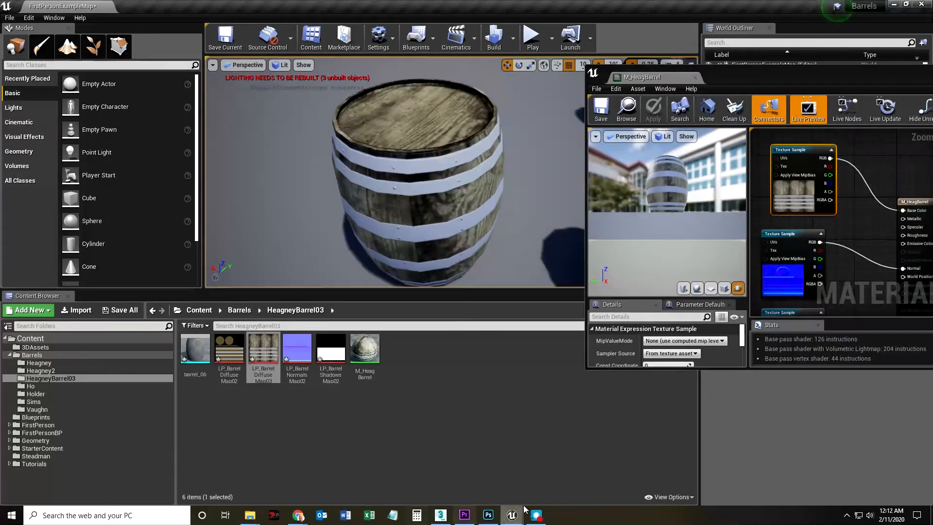
# Switch to the Chrome window with the wood texture results and search Google Images for "stencils".
pyautogui.moveTo(517, 520)
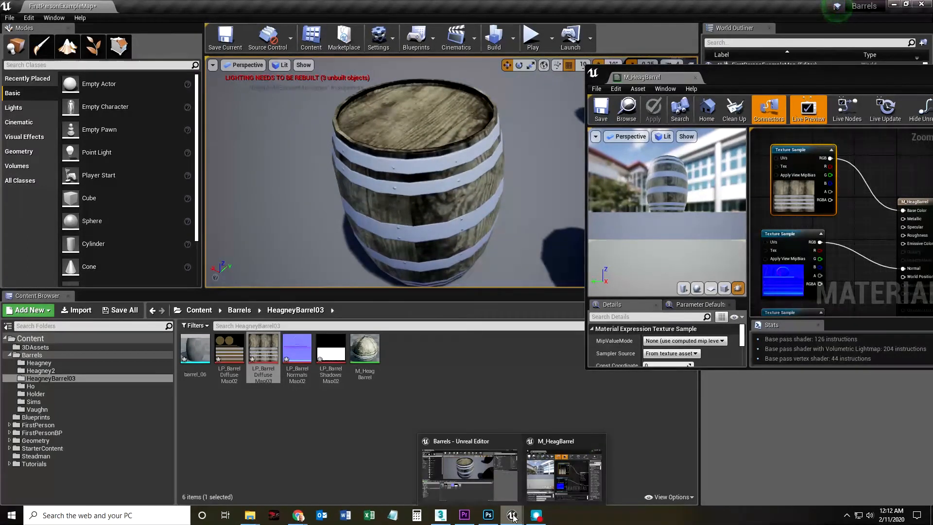
pyautogui.moveTo(298, 515)
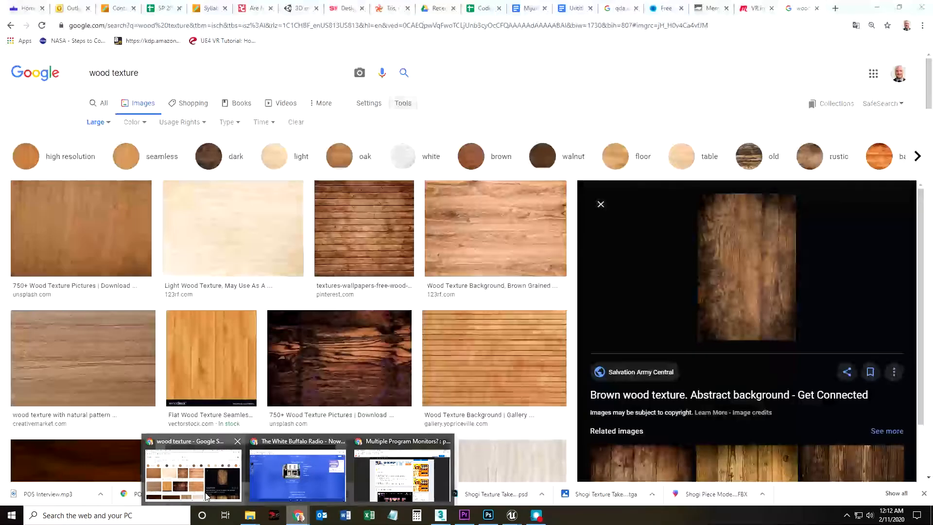
pyautogui.click(206, 496)
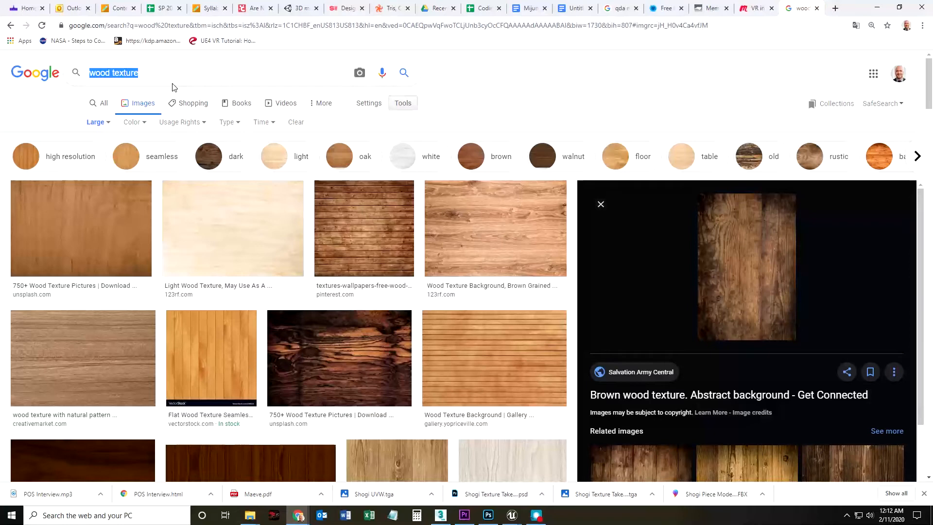
pyautogui.write('stencils')
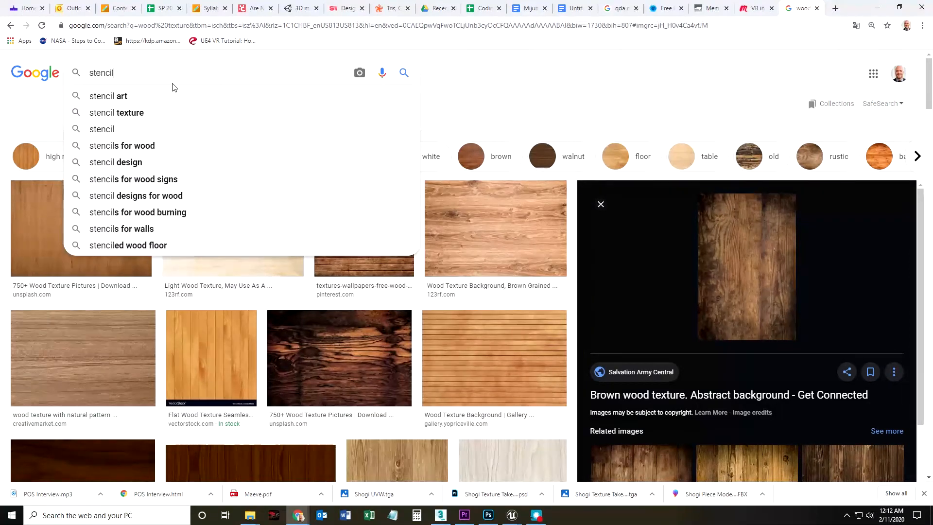
pyautogui.press('Return')
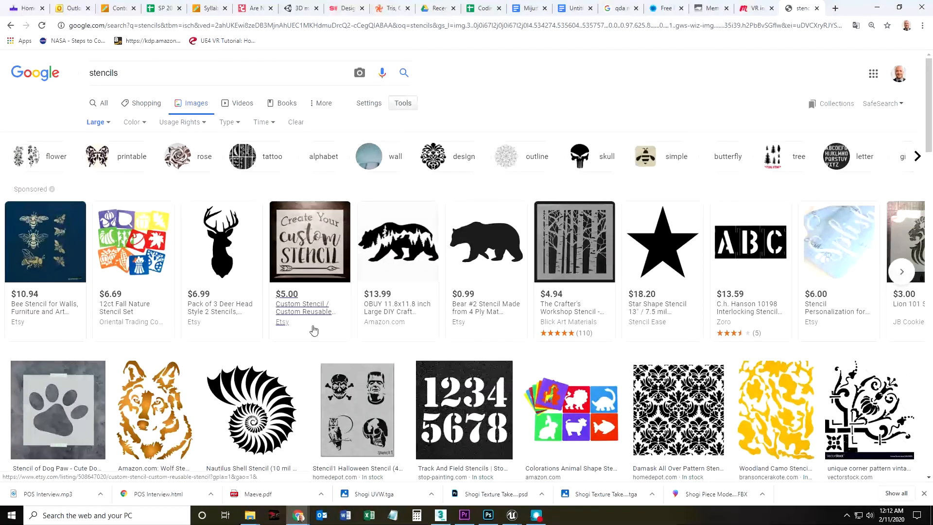
# Browse the stencil image results and refine the search to "stencils crates".
pyautogui.scroll(-7, 391, 385)
pyautogui.scroll(7, 390, 386)
pyautogui.scroll(-5, 664, 340)
pyautogui.scroll(5, 167, 66)
pyautogui.click(155, 71)
pyautogui.write('crates')
pyautogui.press('Return')
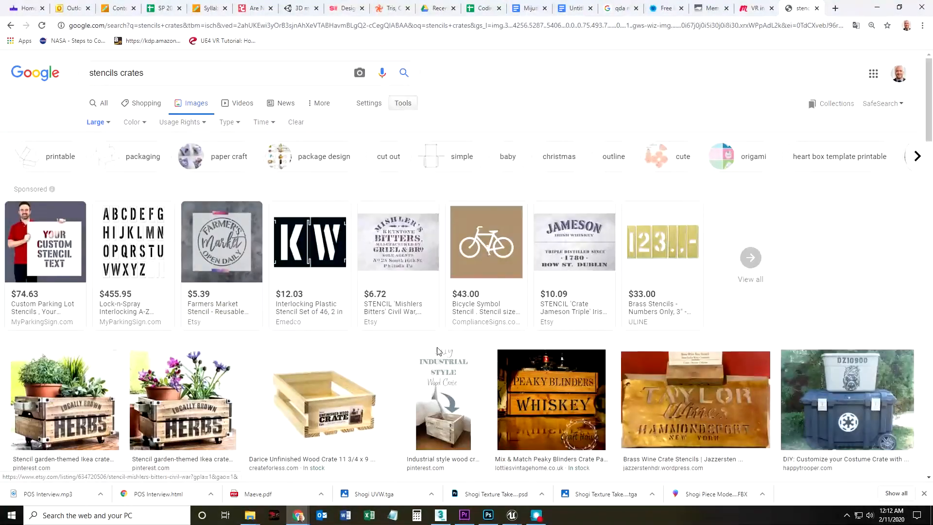
# Look through the "stencils crates" image results for a suitable stencil marking.
pyautogui.scroll(-8, 428, 342)
pyautogui.scroll(-1, 443, 350)
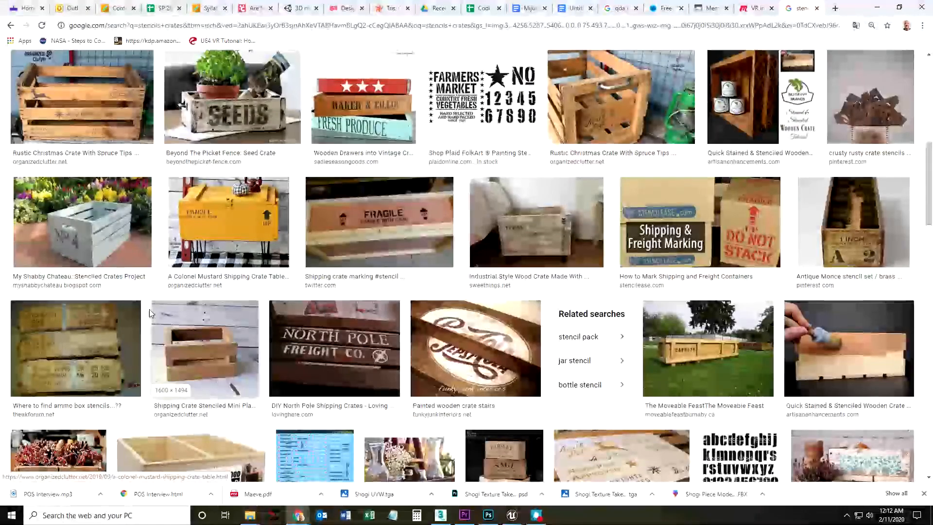
pyautogui.scroll(-4, 461, 418)
pyautogui.scroll(-8, 460, 417)
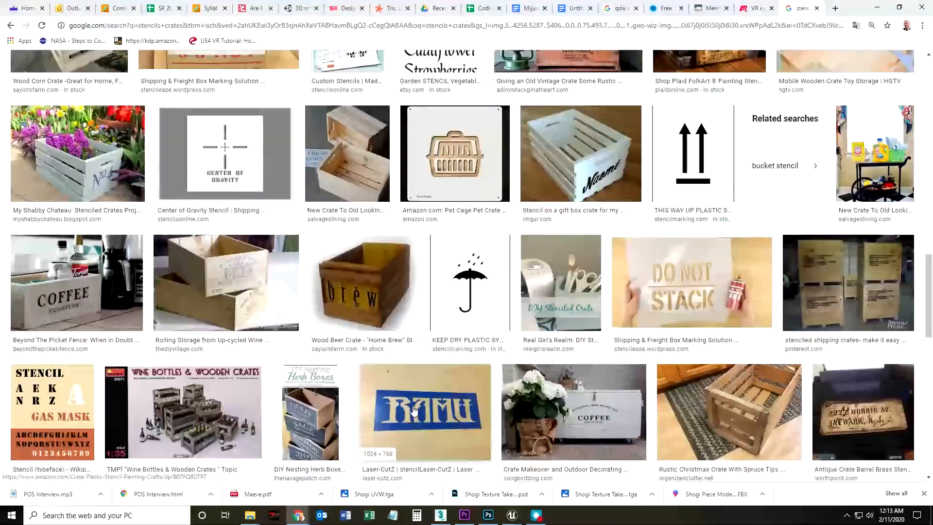
pyautogui.scroll(-8, 414, 410)
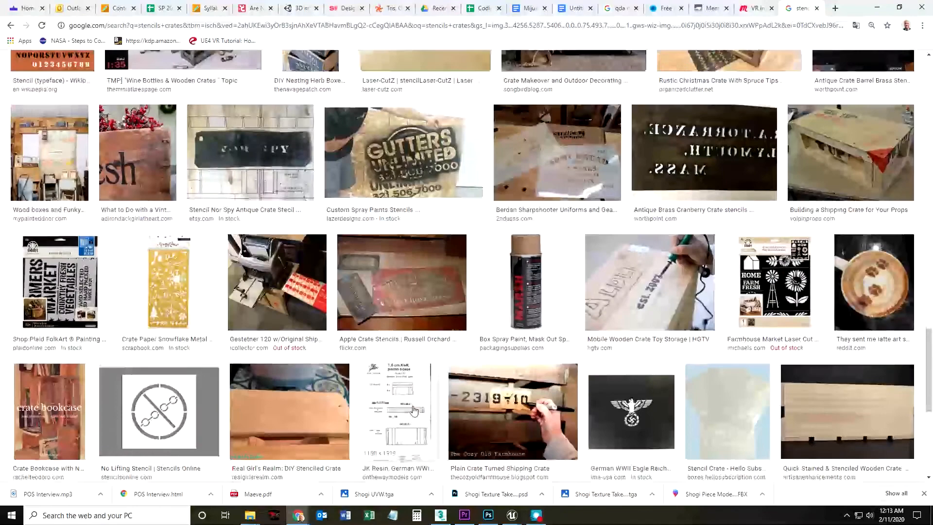
pyautogui.scroll(-10, 130, 234)
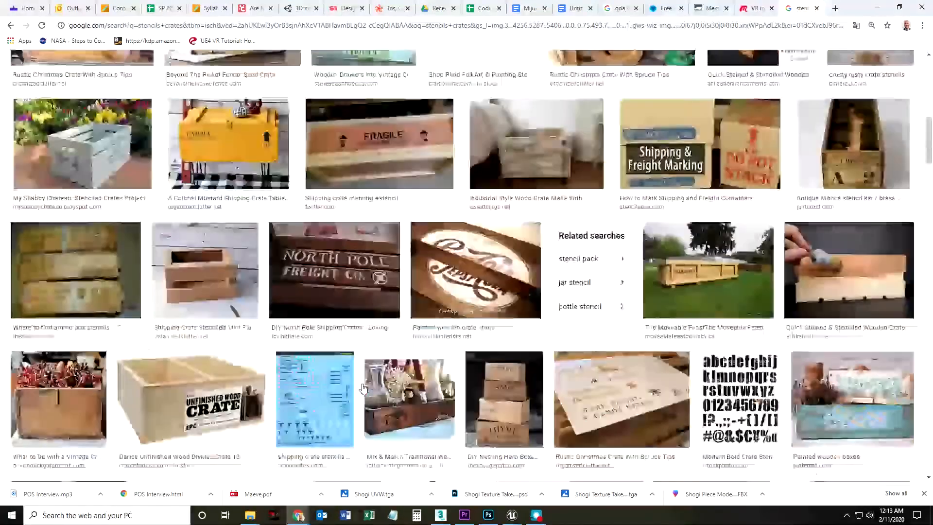
pyautogui.scroll(11, 364, 389)
# Search the images for "fragile" and refine the search to "fragile crate".
pyautogui.moveTo(183, 70); pyautogui.dragTo(36, 73)
pyautogui.write('fragile')
pyautogui.press('Return')
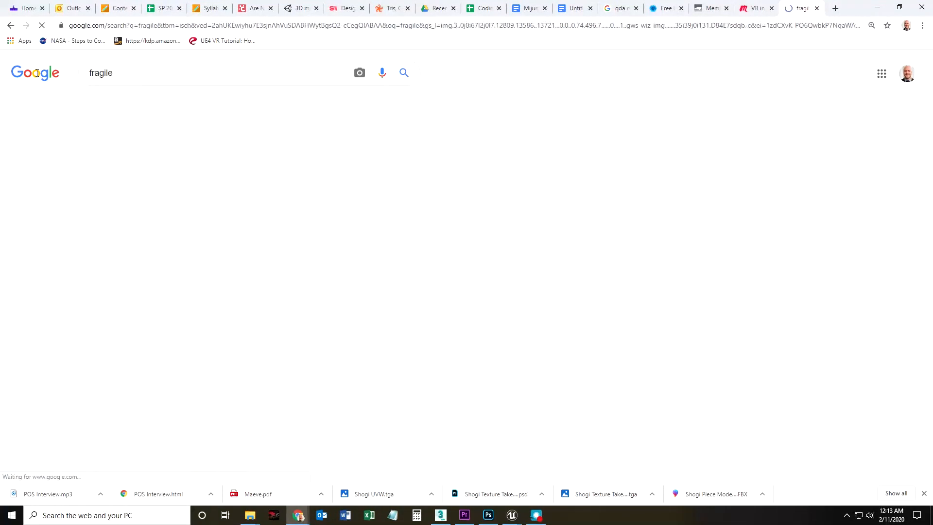
pyautogui.write('crate')
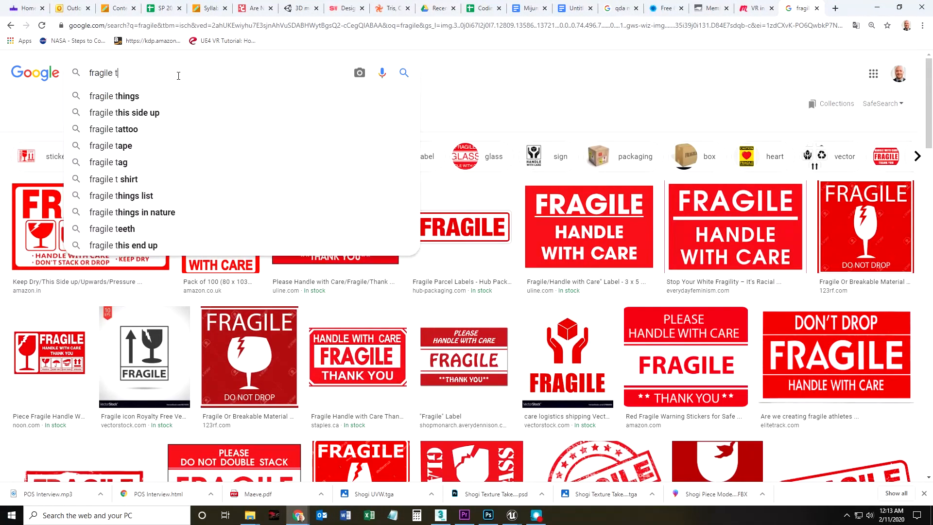
pyautogui.press('Return')
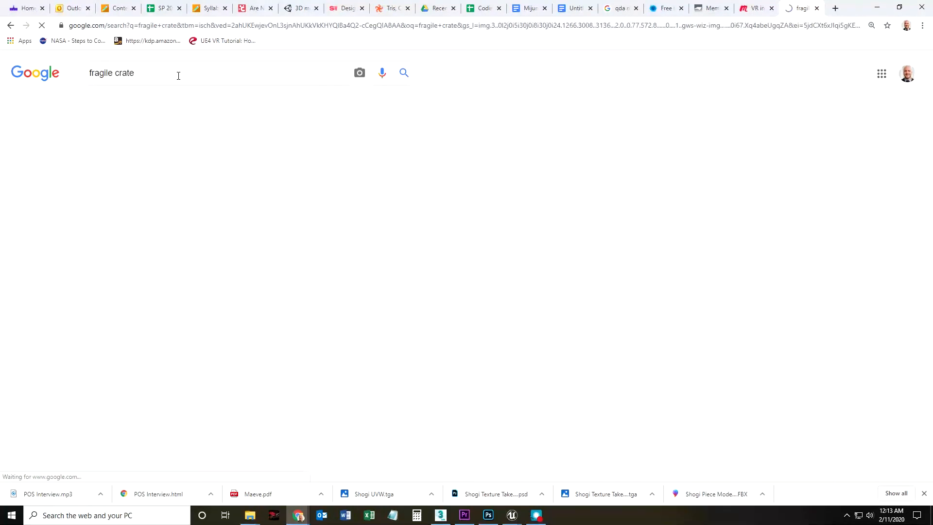
# Open the 123RF "Wood crate fragile cargo background texture" result and copy its preview image.
pyautogui.scroll(-5, 396, 273)
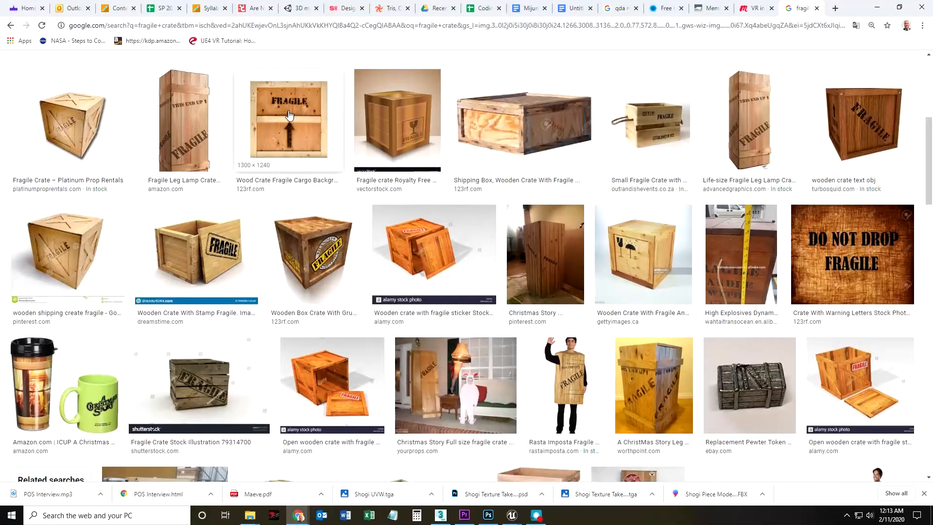
pyautogui.click(289, 115)
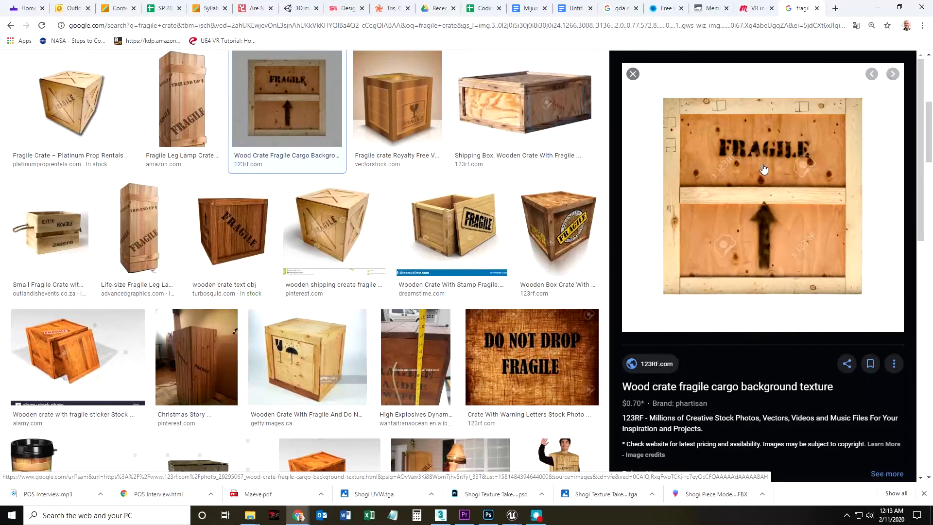
pyautogui.rightClick(764, 169)
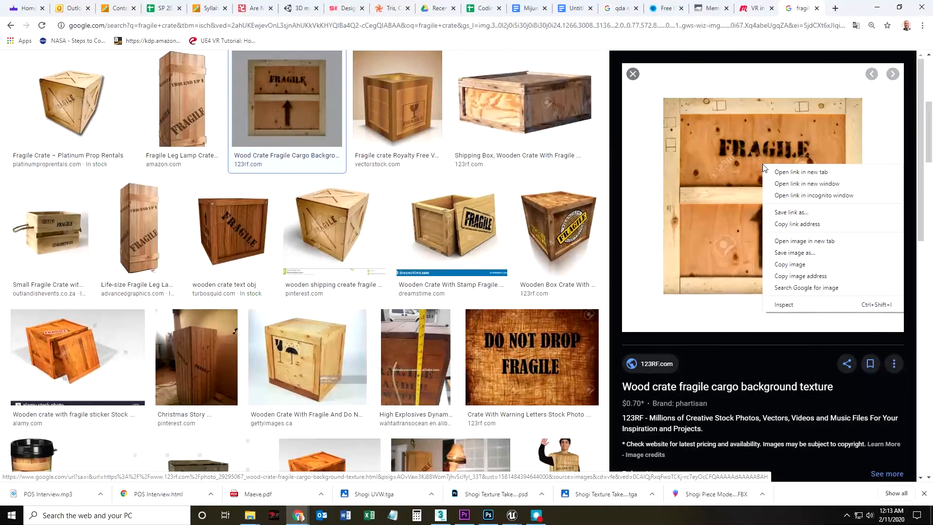
pyautogui.click(793, 265)
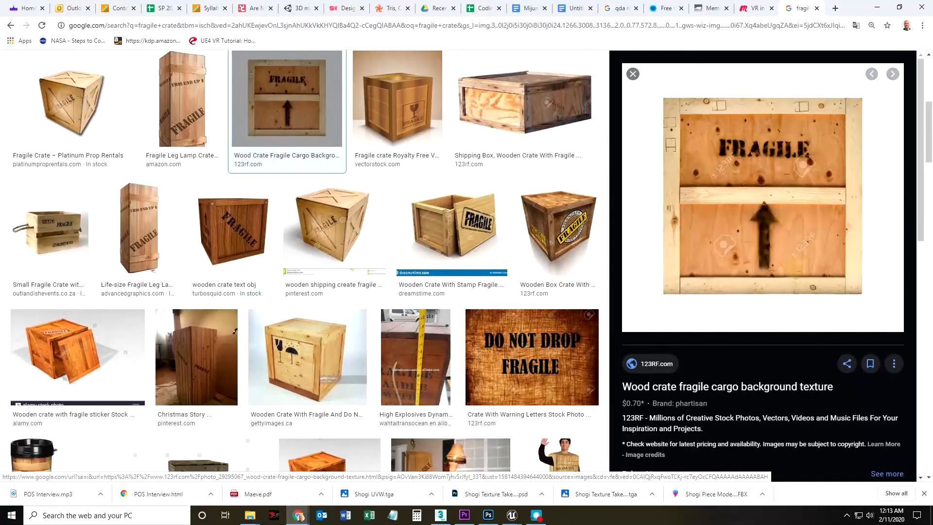
# Switch to Photoshop, paste the crate image above Layer 1 copy 2 in the NewWood group and move it to about X -138 px, Y -97 px.
pyautogui.click(488, 515)
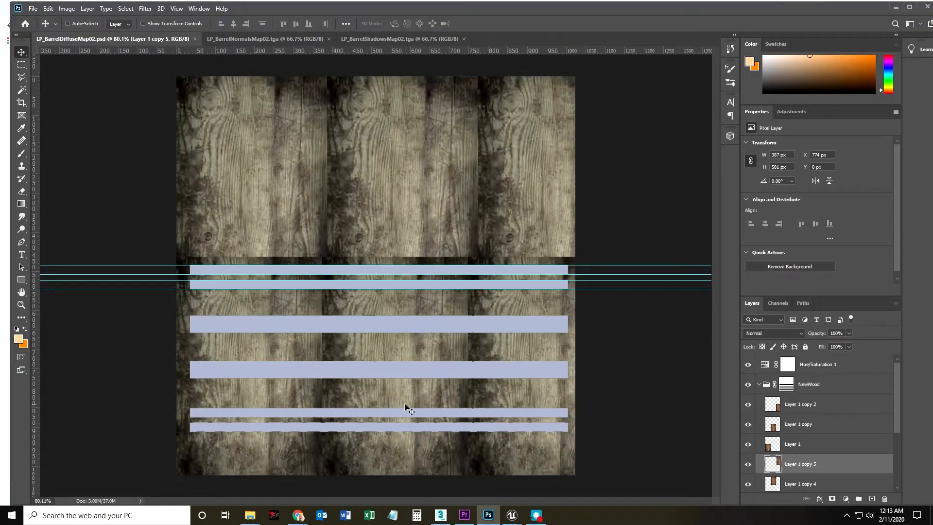
pyautogui.click(786, 384)
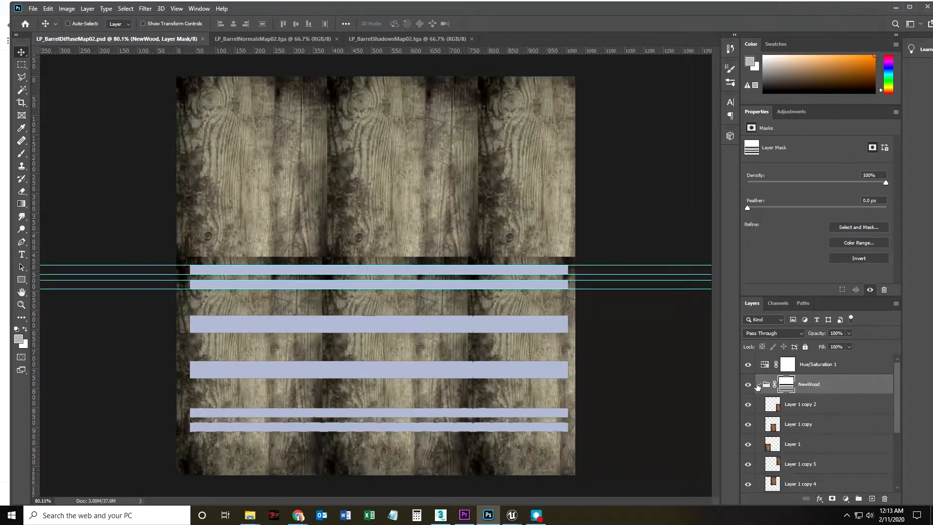
pyautogui.click(813, 407)
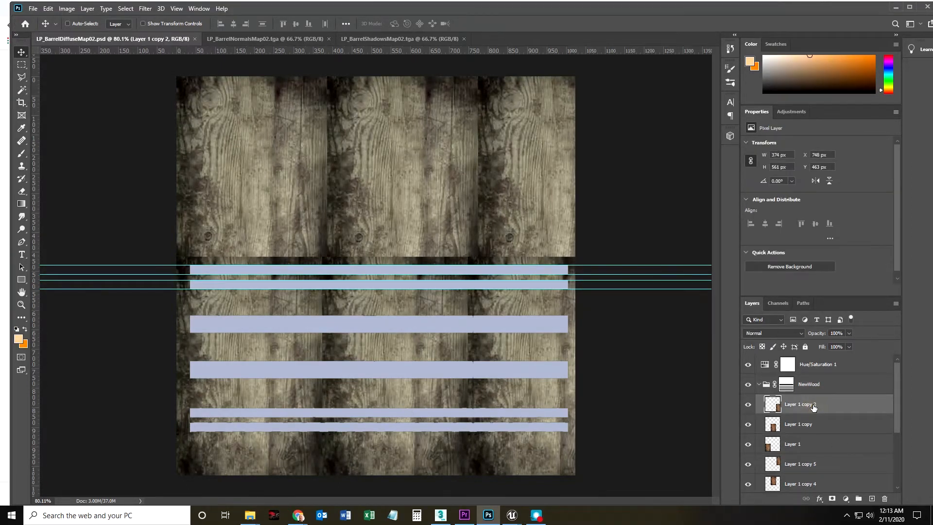
pyautogui.hotkey('ctrl', 'v')
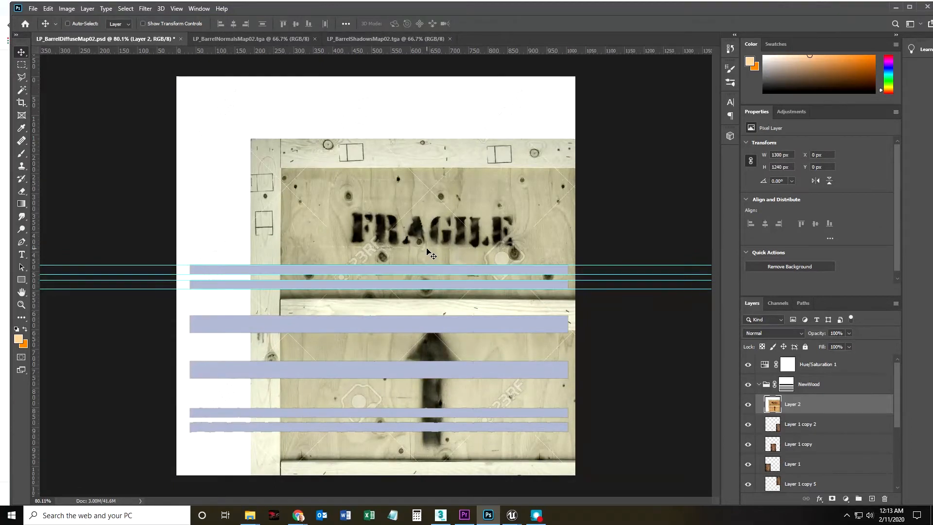
pyautogui.moveTo(464, 238); pyautogui.dragTo(407, 194)
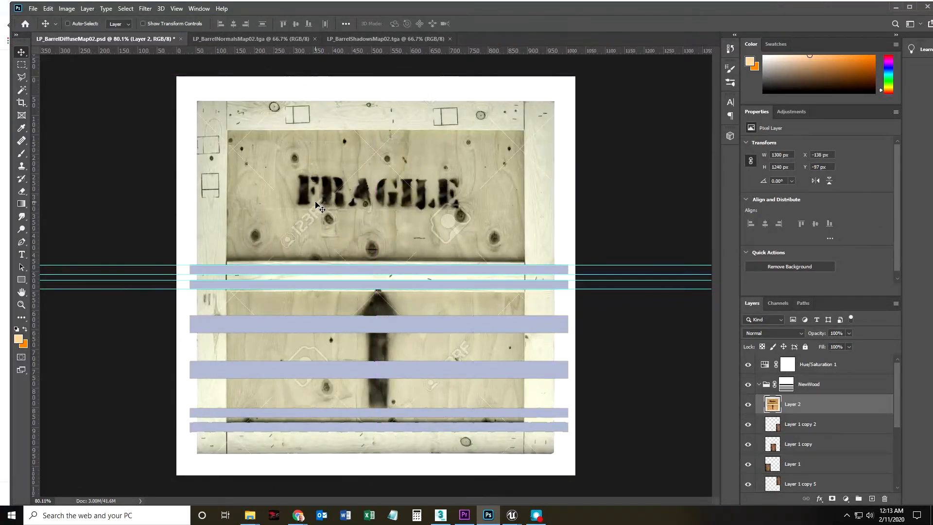
# Select the stencilled letters F and R of FRAGILE with the Quick Selection tool, leaving out the wood between their parts.
pyautogui.moveTo(316, 202); pyautogui.dragTo(372, 193)
pyautogui.moveTo(453, 232); pyautogui.dragTo(422, 271)
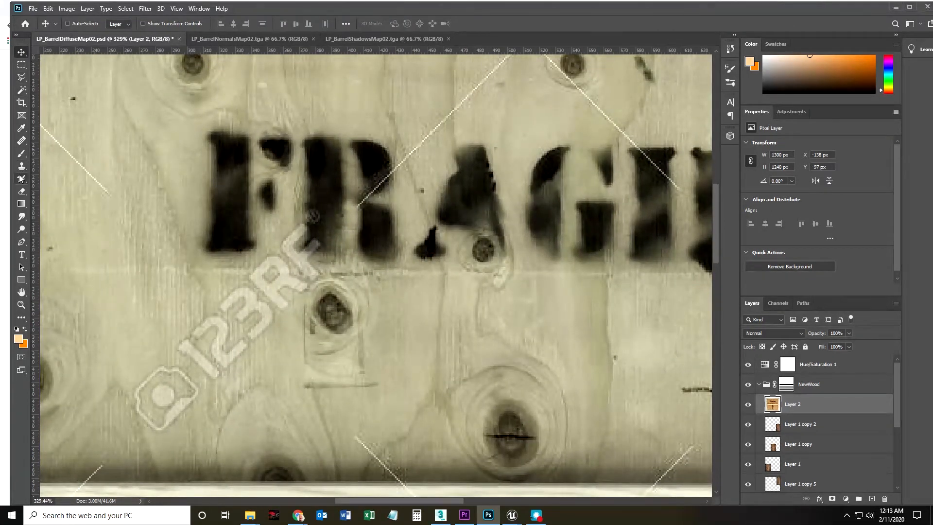
pyautogui.click(20, 93)
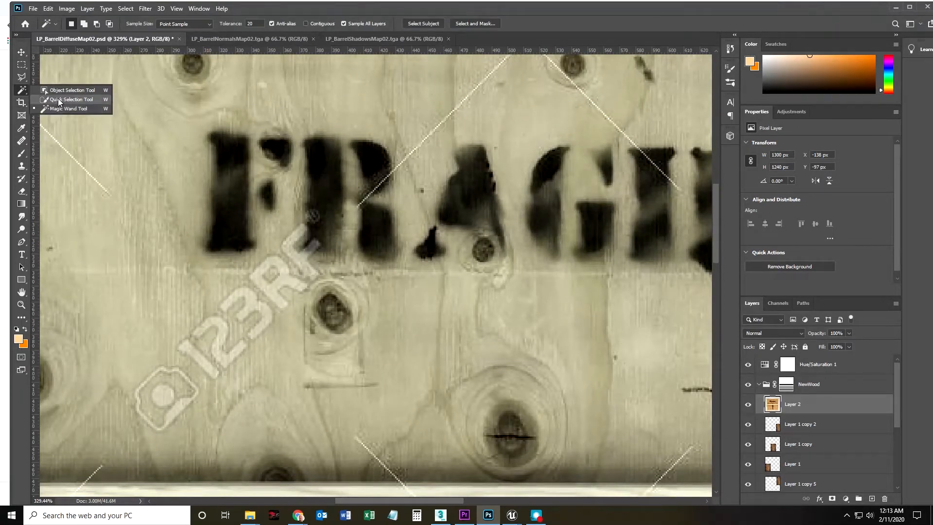
pyautogui.click(59, 100)
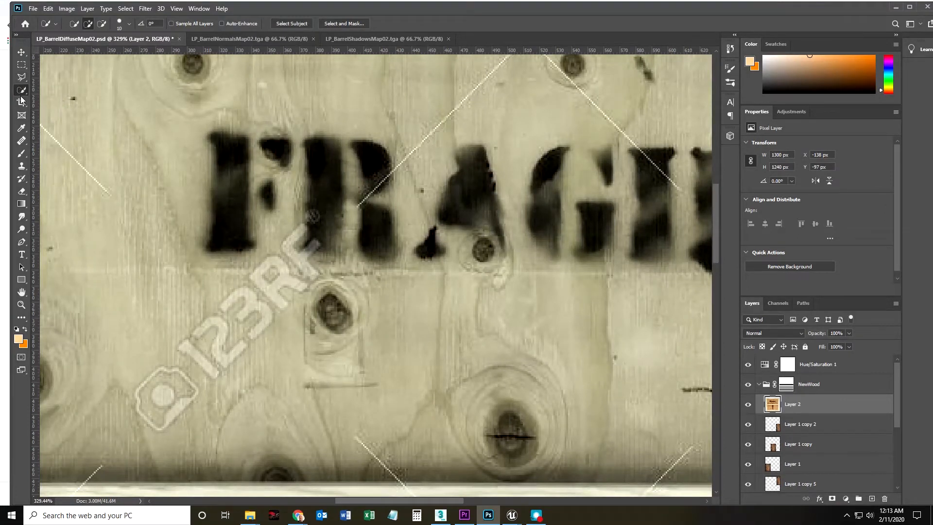
pyautogui.click(229, 195)
pyautogui.click(271, 150)
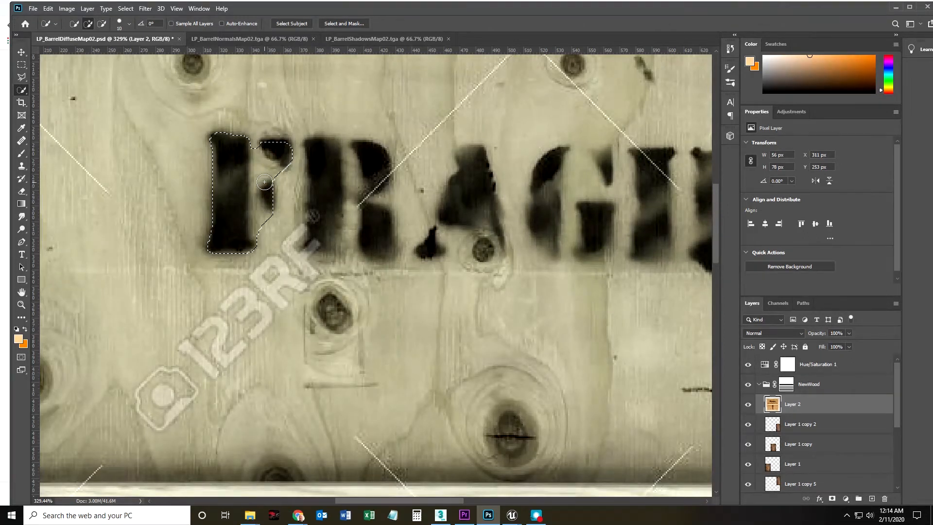
pyautogui.press('alt')
pyautogui.moveTo(325, 212)
pyautogui.mouseDown()
pyautogui.moveTo(376, 159)
pyautogui.moveTo(372, 225)
pyautogui.moveTo(349, 245)
pyautogui.mouseUp()
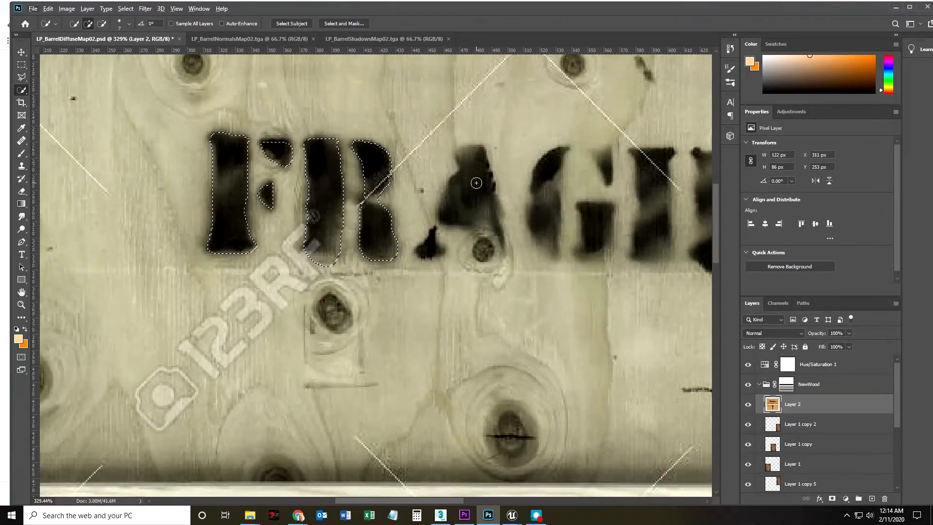
# Add the letters A and G to the selection, subtracting the wood knot beneath the A.
pyautogui.moveTo(476, 173); pyautogui.dragTo(434, 243)
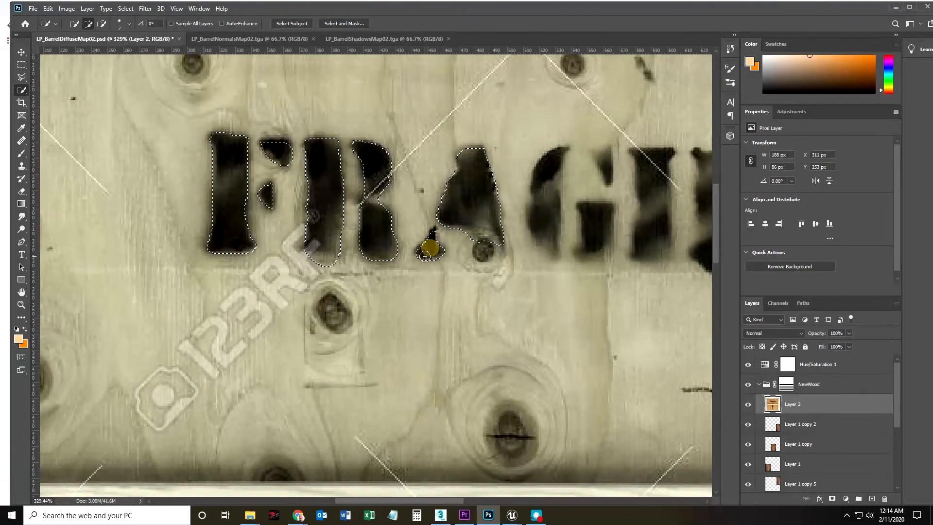
pyautogui.keyDown('alt'); pyautogui.click(487, 239); pyautogui.keyUp('alt')
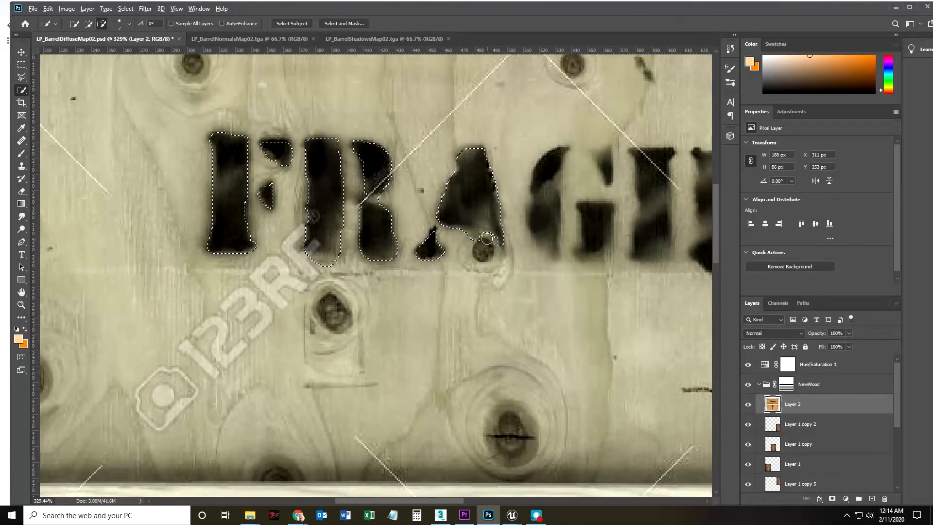
pyautogui.moveTo(545, 160); pyautogui.dragTo(544, 236)
pyautogui.click(603, 216)
pyautogui.click(607, 174)
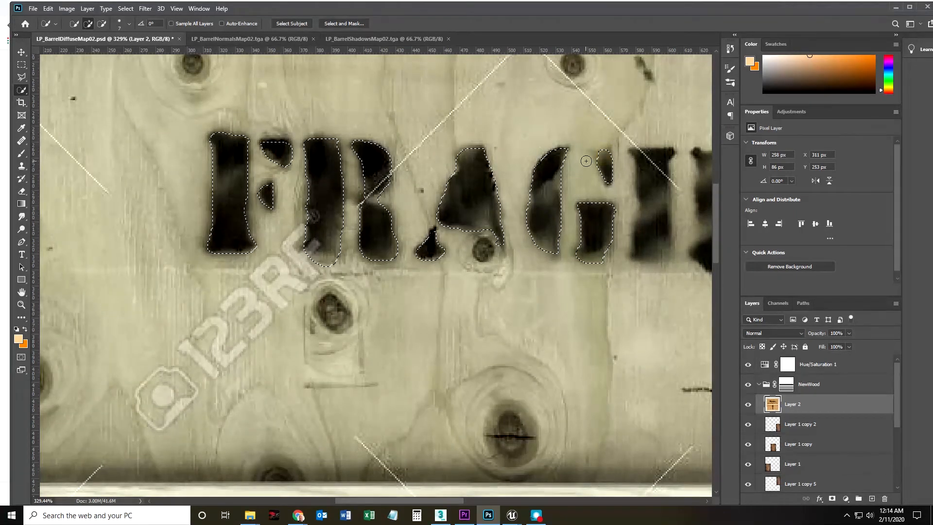
# Add the letters I, L and E to the selection and subtract the stray wood around the E.
pyautogui.hscroll(5, 402, 278)
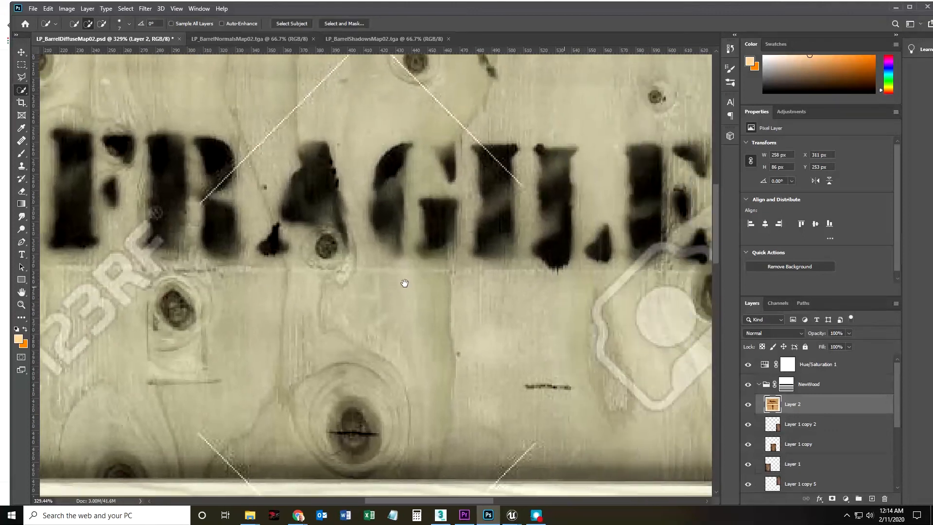
pyautogui.moveTo(519, 295); pyautogui.dragTo(392, 296)
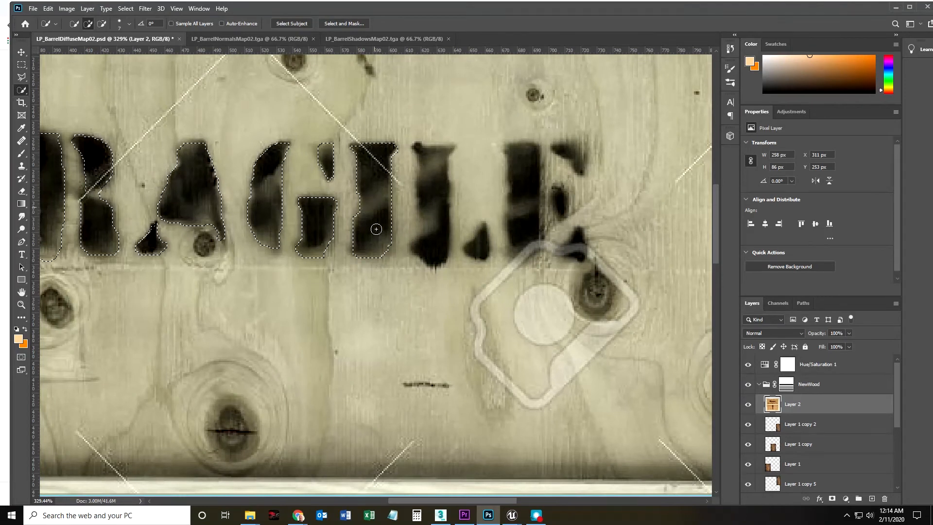
pyautogui.press('alt')
pyautogui.keyDown('alt'); pyautogui.click(407, 153); pyautogui.keyUp('alt')
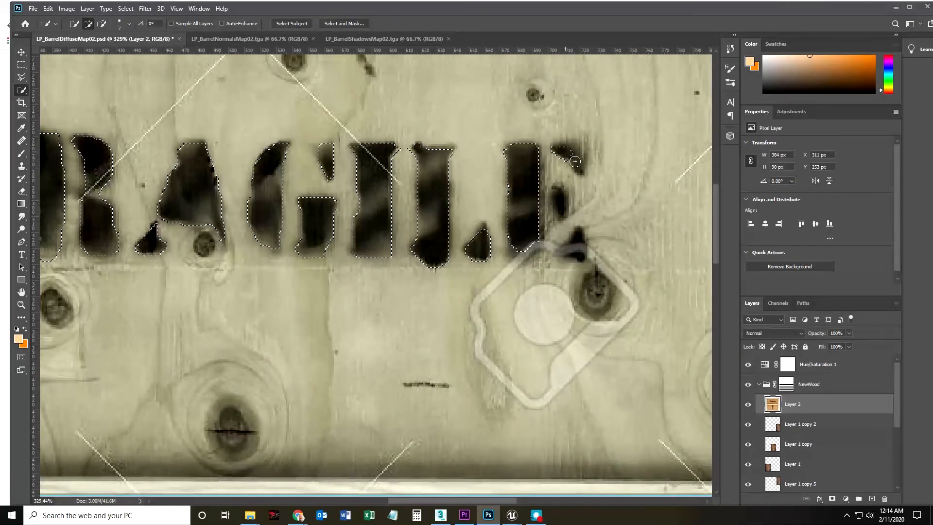
pyautogui.press('alt')
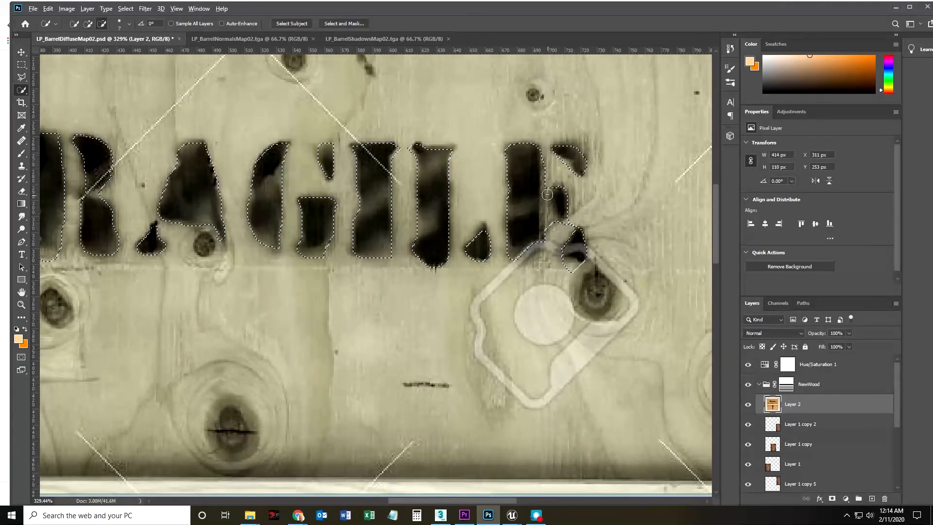
pyautogui.keyDown('alt'); pyautogui.click(560, 235); pyautogui.keyUp('alt')
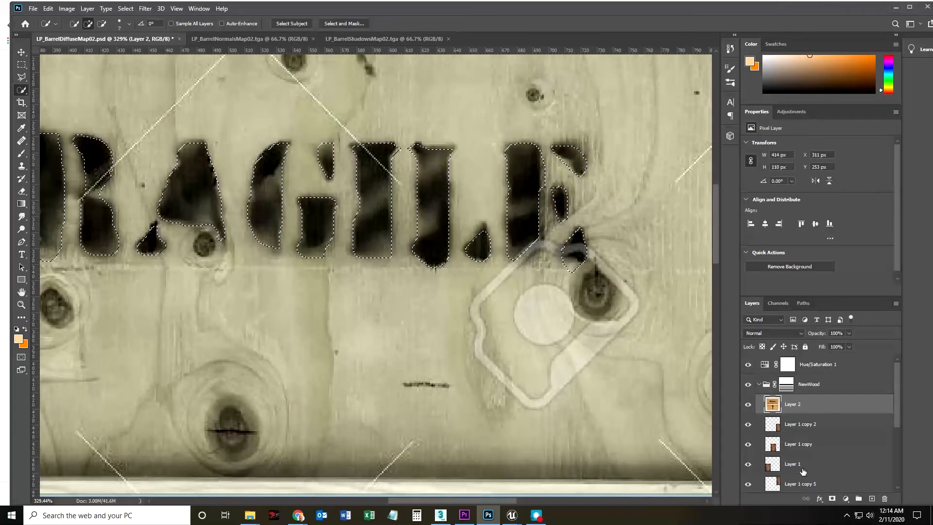
# Mask the pasted crate layer to the selected FRAGILE letters and fit the whole texture in view.
pyautogui.click(832, 499)
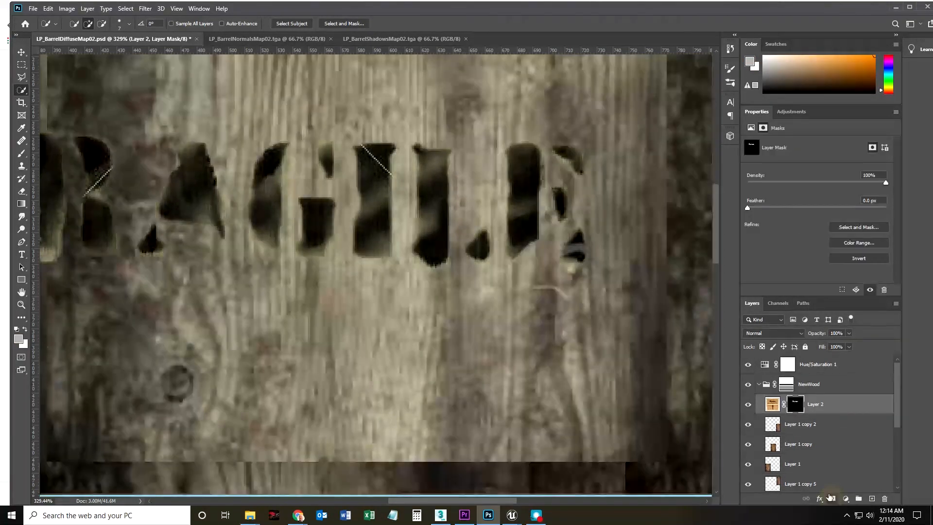
pyautogui.hotkey('ctrl', 'space')
pyautogui.moveTo(509, 379); pyautogui.dragTo(442, 367)
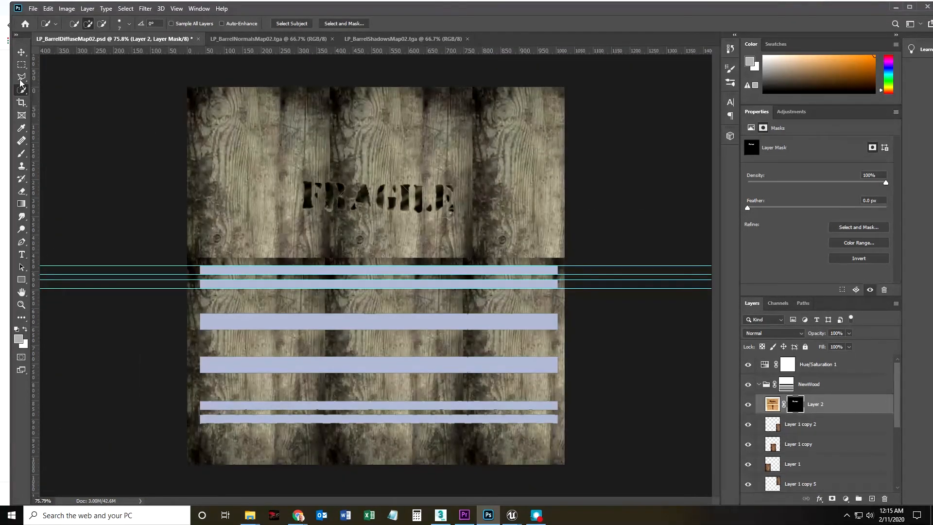
# Move the FRAGILE lettering to the lower wood area at about X 129 px, Y 754 px and convert its layer to a Smart Object.
pyautogui.click(21, 52)
pyautogui.moveTo(321, 207); pyautogui.dragTo(261, 389)
pyautogui.rightClick(848, 404)
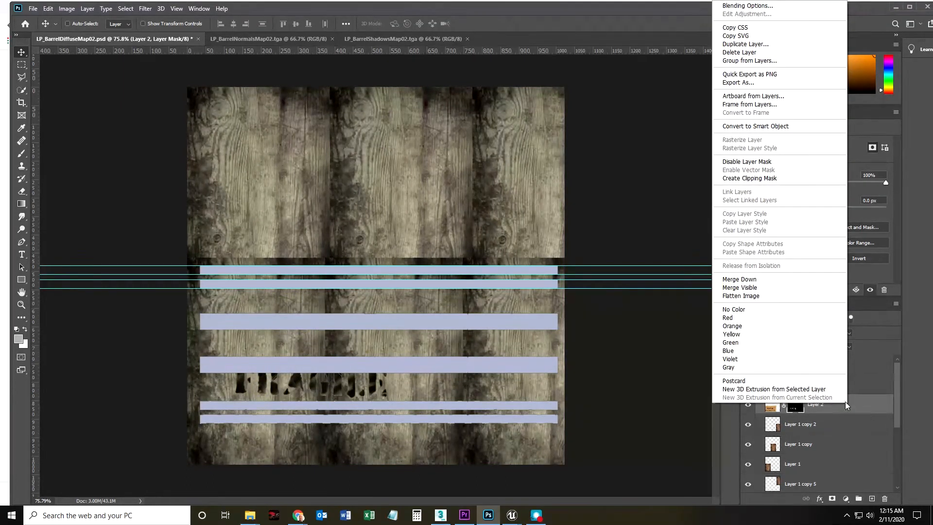
pyautogui.click(739, 127)
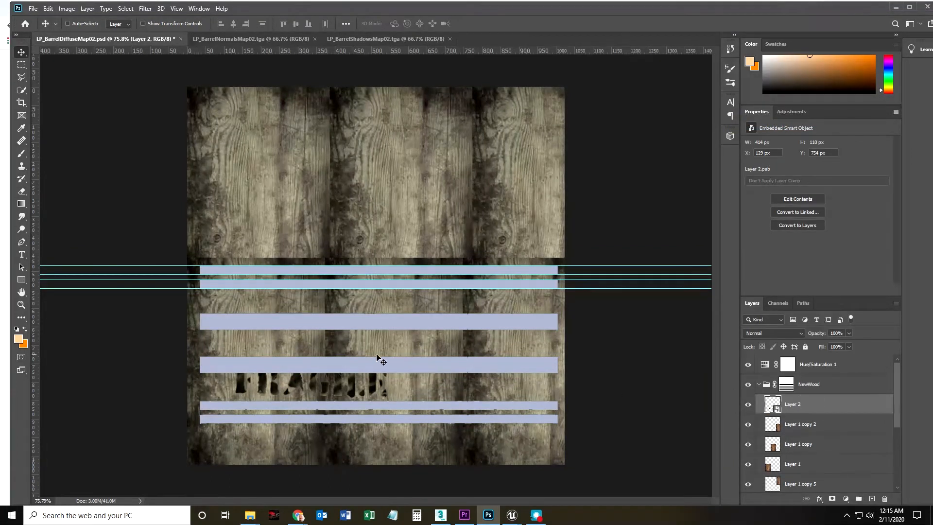
# Rotate the FRAGILE lettering to about -21.5° and move it up onto the middle wood bands.
pyautogui.hotkey('ctrl', 't')
pyautogui.moveTo(389, 363); pyautogui.dragTo(383, 328)
pyautogui.moveTo(337, 382); pyautogui.dragTo(351, 331)
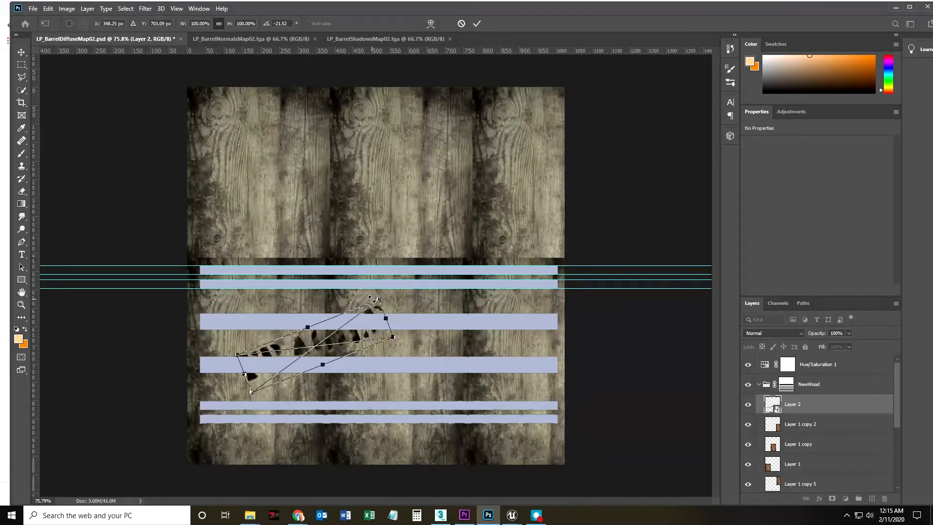
# Try squashing and stretching the FRAGILE lettering, and restore its width and height scale to 100%.
pyautogui.moveTo(380, 298); pyautogui.dragTo(373, 310)
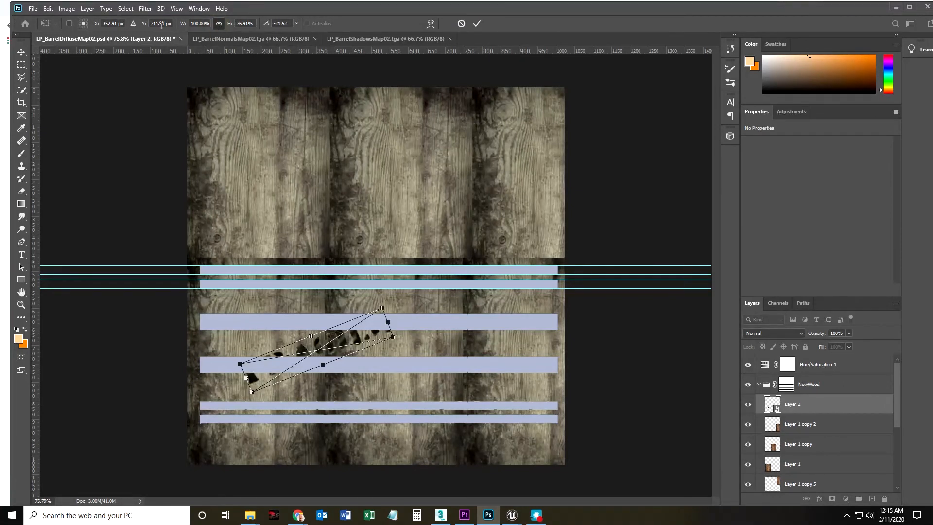
pyautogui.moveTo(311, 335); pyautogui.dragTo(308, 327)
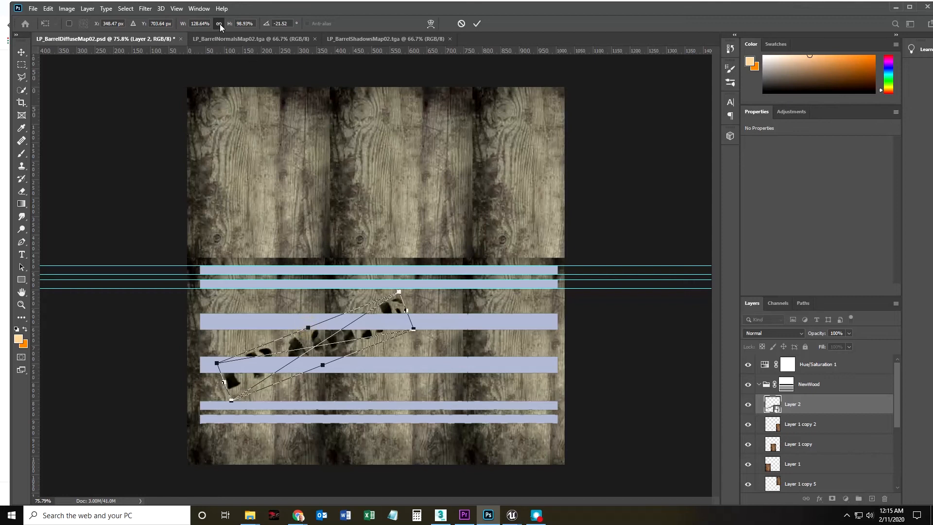
pyautogui.click(201, 23)
pyautogui.write('100')
pyautogui.press('Return')
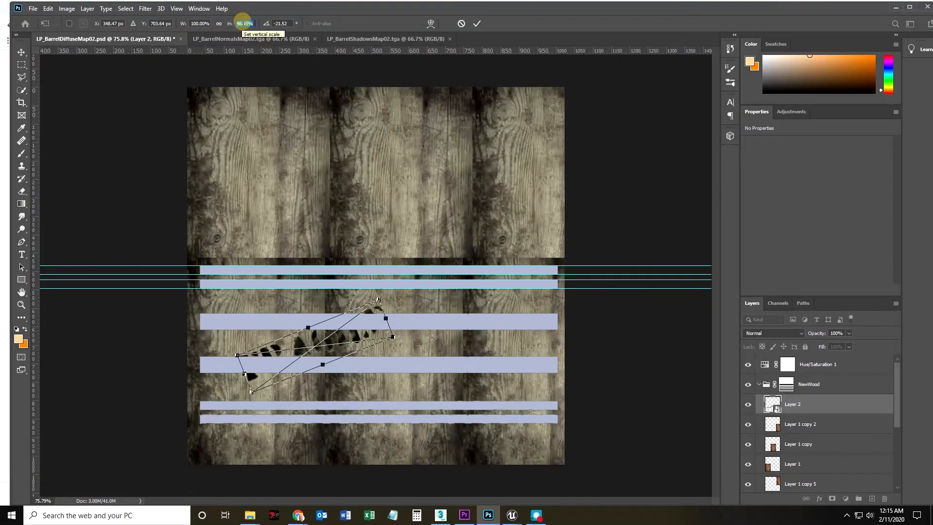
pyautogui.click(243, 22)
pyautogui.write('100')
pyautogui.press('Return')
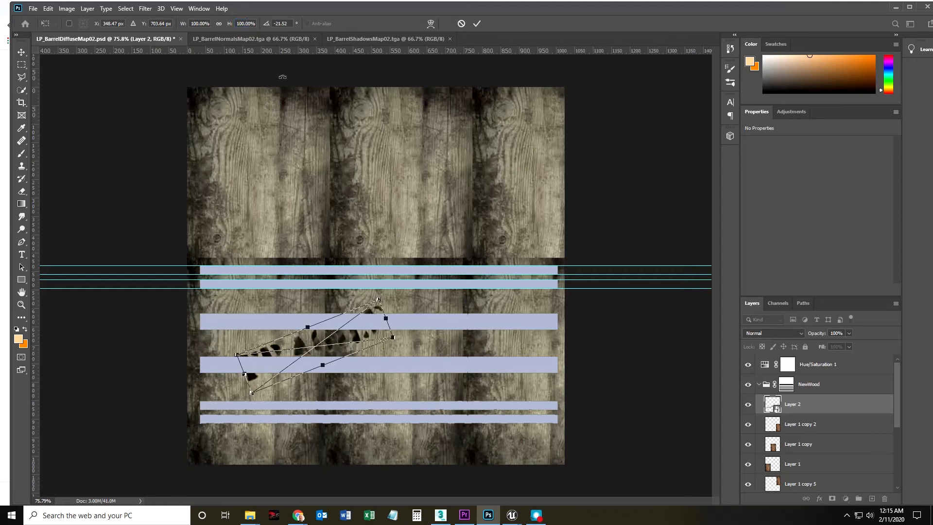
# Give the FRAGILE lettering a shallower upward tilt and place it at about X 116 px, Y 685 px.
pyautogui.moveTo(345, 345); pyautogui.dragTo(390, 350)
pyautogui.moveTo(428, 300); pyautogui.dragTo(439, 306)
pyautogui.moveTo(401, 351); pyautogui.dragTo(347, 372)
pyautogui.press('Return')
# Add a Color Overlay in red ff0000 to the FRAGILE layer with its opacity at about 36%.
pyautogui.rightClick(825, 407)
pyautogui.click(850, 403)
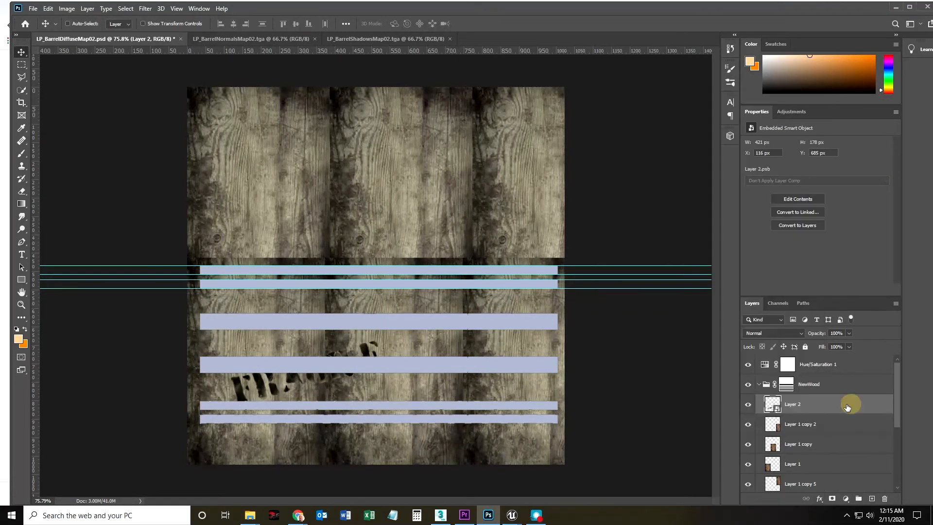
pyautogui.click(820, 498)
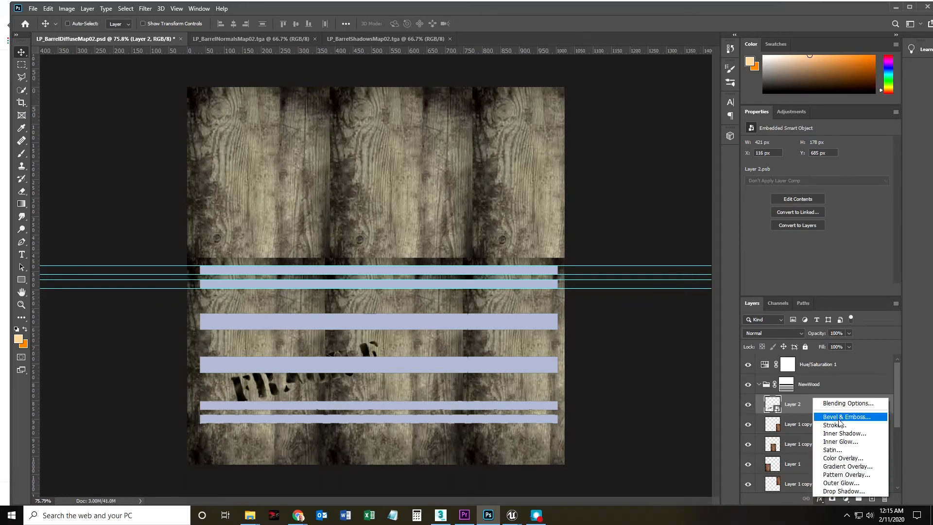
pyautogui.click(840, 459)
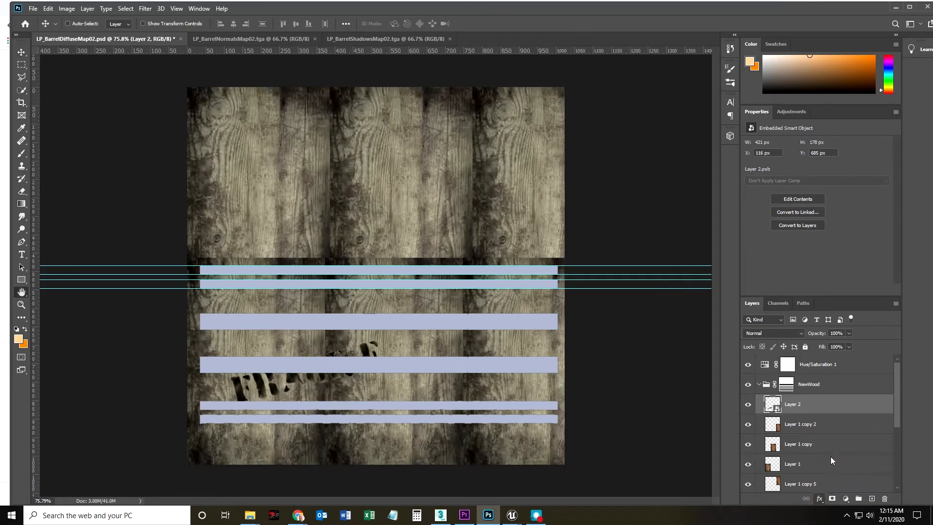
pyautogui.click(717, 131)
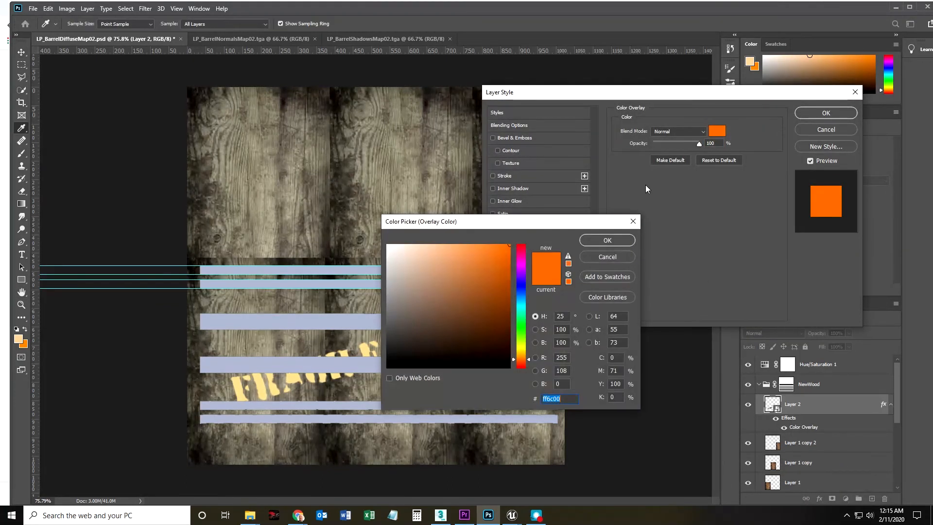
pyautogui.moveTo(481, 313)
pyautogui.mouseDown()
pyautogui.moveTo(502, 298)
pyautogui.moveTo(509, 247)
pyautogui.moveTo(521, 243)
pyautogui.mouseUp()
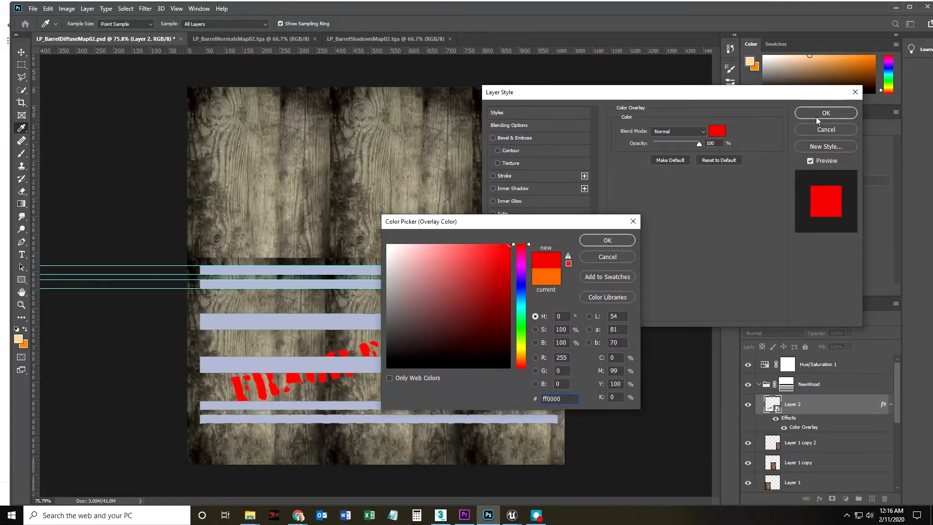
pyautogui.click(693, 144)
pyautogui.click(605, 245)
pyautogui.moveTo(699, 144); pyautogui.dragTo(670, 148)
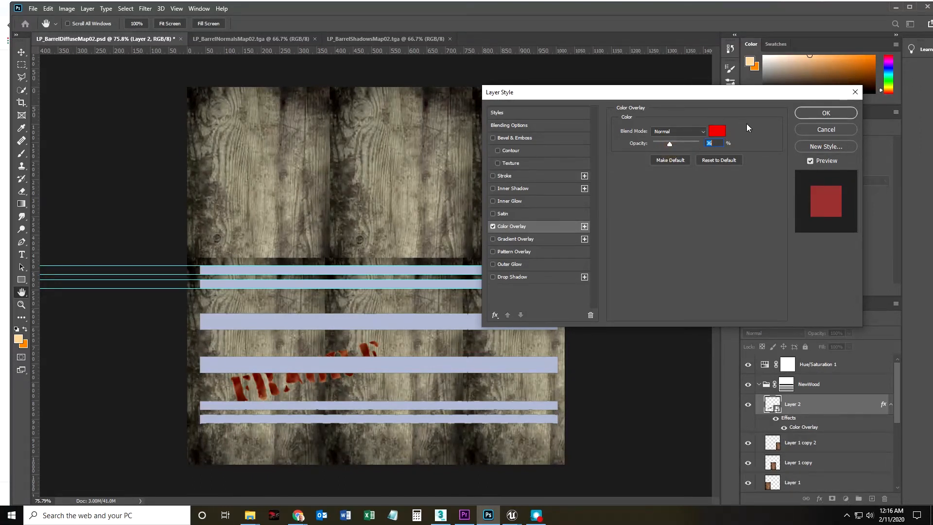
pyautogui.click(807, 115)
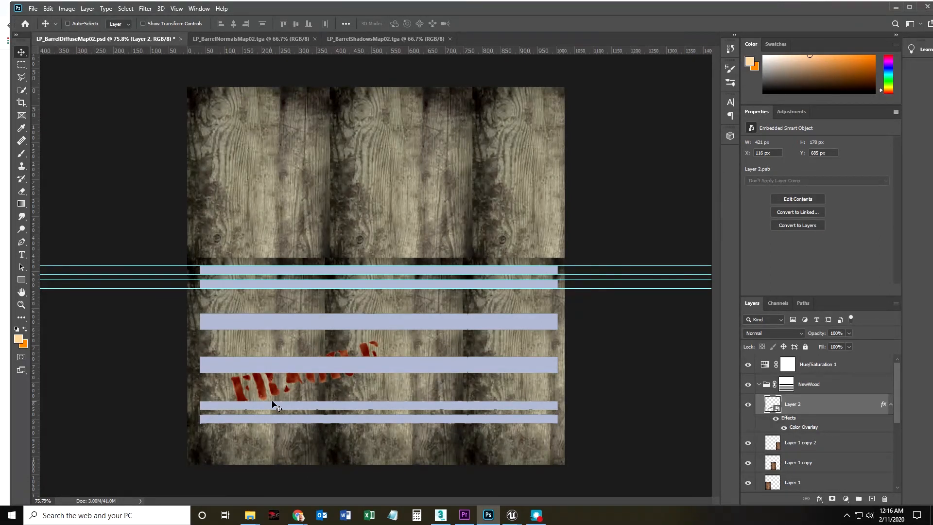
# Duplicate the FRAGILE layer, rotate the copy to about 25° and place it at about X 577 px, Y 531 px.
pyautogui.rightClick(825, 413)
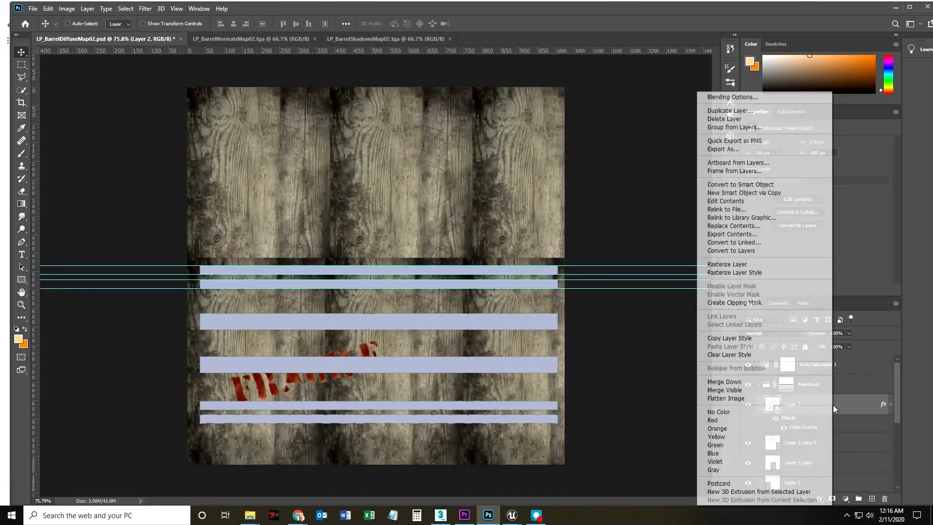
pyautogui.click(734, 112)
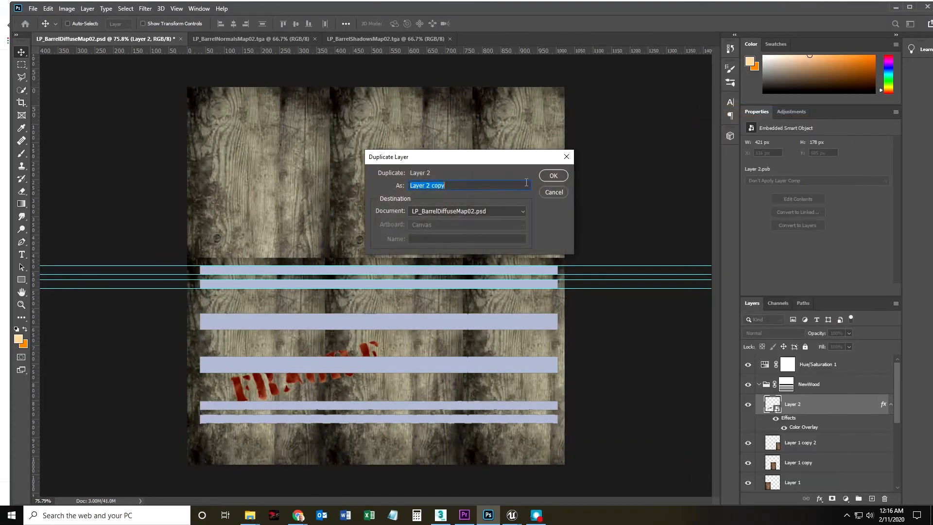
pyautogui.press('Return')
pyautogui.moveTo(354, 365); pyautogui.dragTo(465, 293)
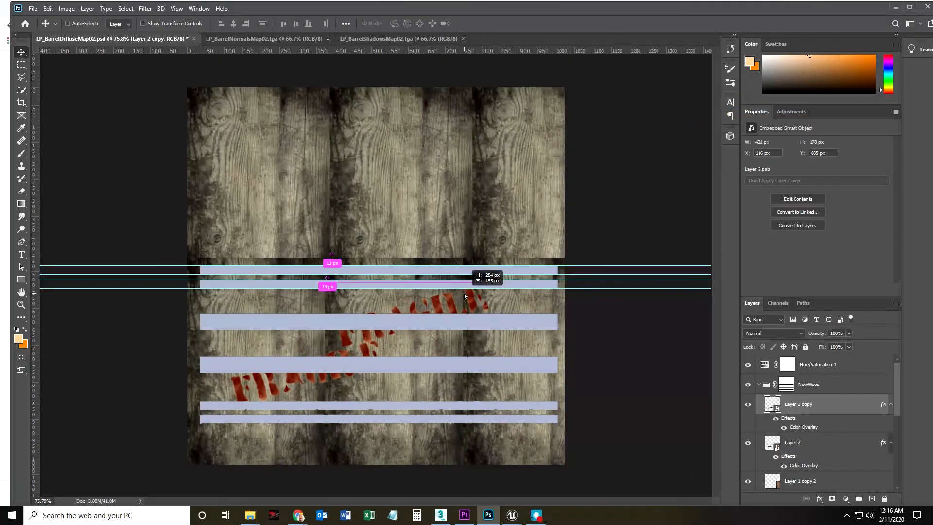
pyautogui.hotkey('ctrl', 't')
pyautogui.moveTo(495, 346); pyautogui.dragTo(479, 388)
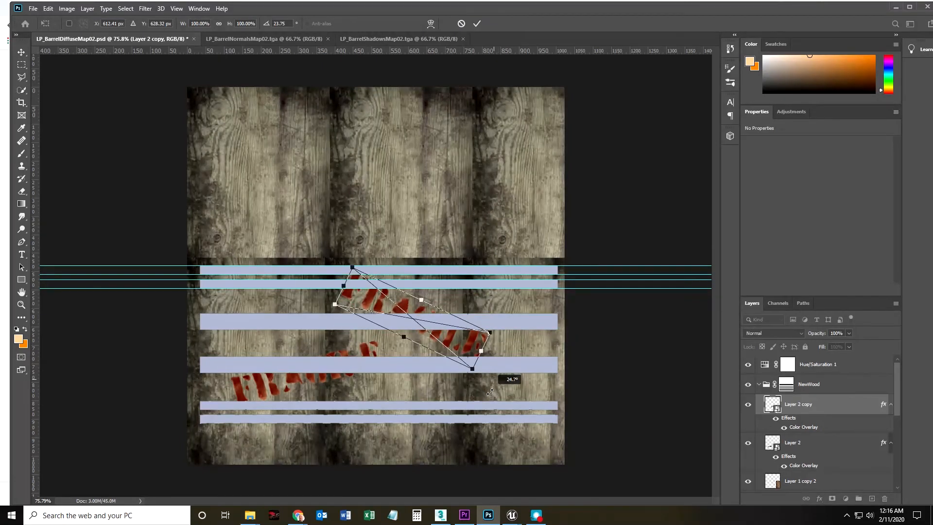
pyautogui.moveTo(452, 332); pyautogui.dragTo(510, 349)
pyautogui.press('Return')
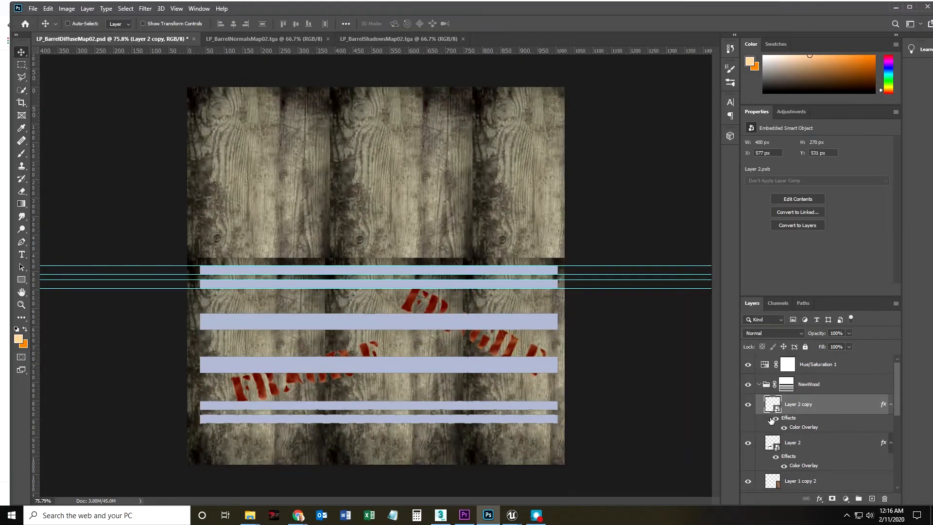
# Duplicate the downward-tilted FRAGILE layer and move the copy onto the upper wood area at about X 137 px, Y 156 px.
pyautogui.rightClick(820, 407)
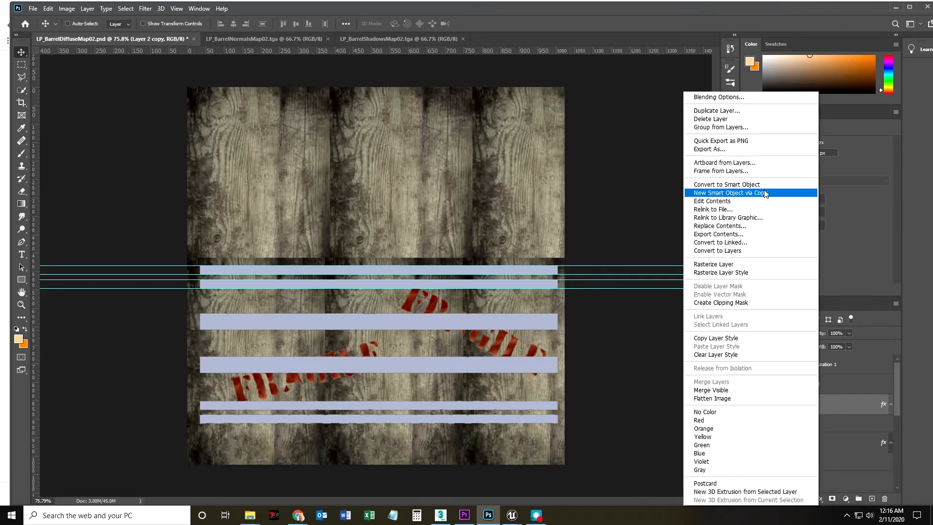
pyautogui.click(702, 113)
pyautogui.click(541, 177)
pyautogui.moveTo(425, 307); pyautogui.dragTo(259, 166)
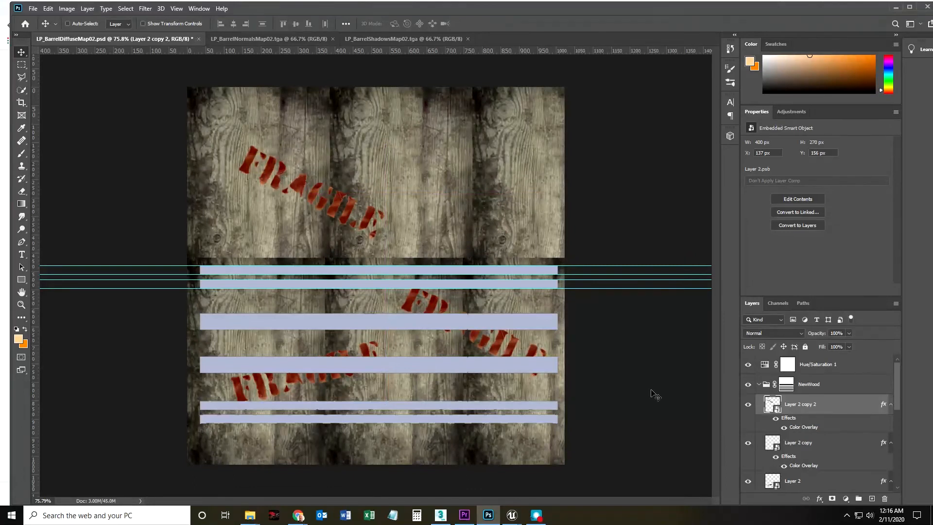
# Duplicate the BaseMap layer and move the copy above all other layers.
pyautogui.scroll(-10, 809, 478)
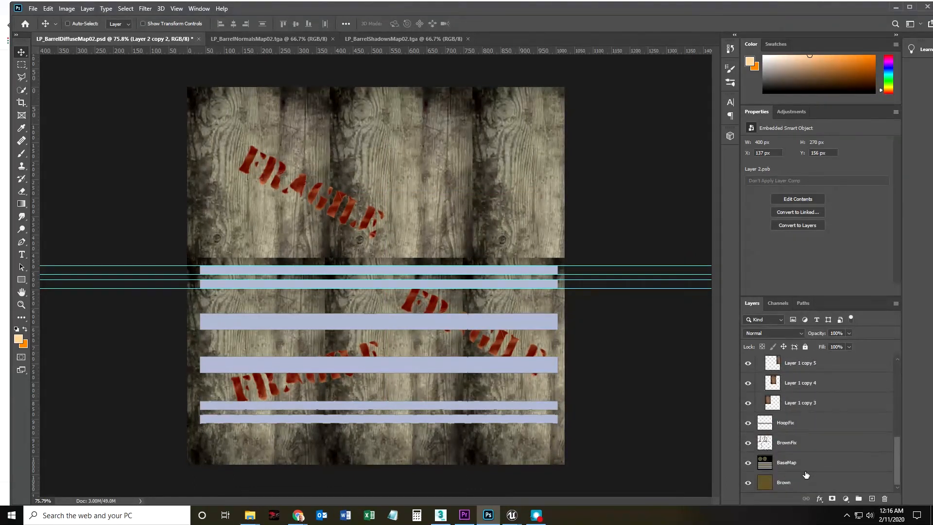
pyautogui.click(795, 464)
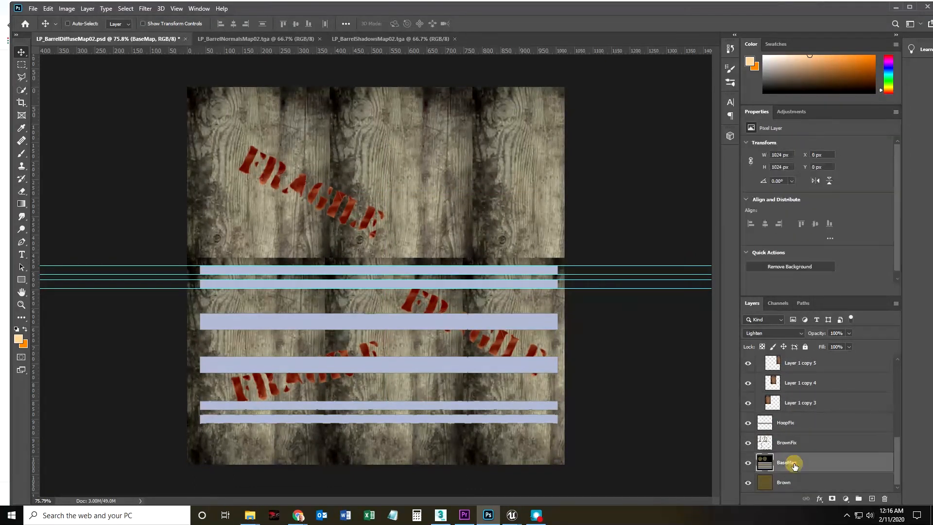
pyautogui.rightClick(823, 466)
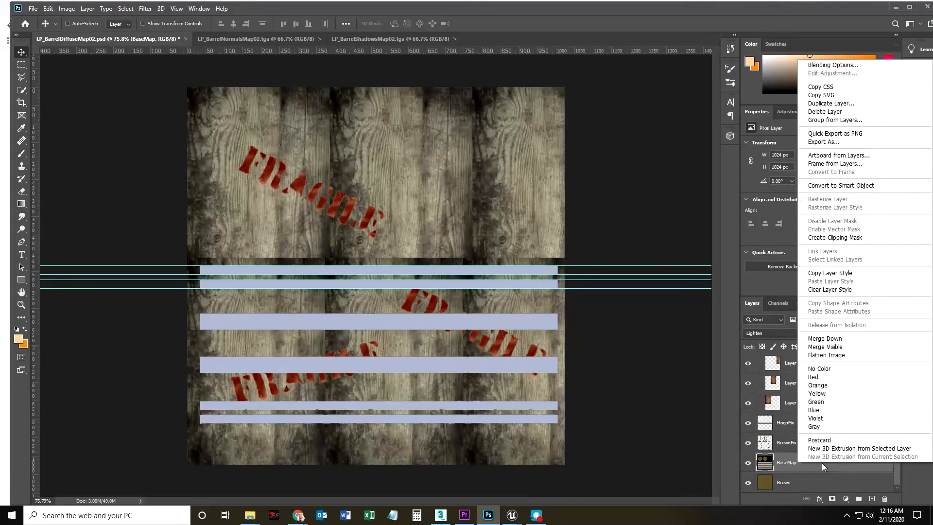
pyautogui.click(835, 103)
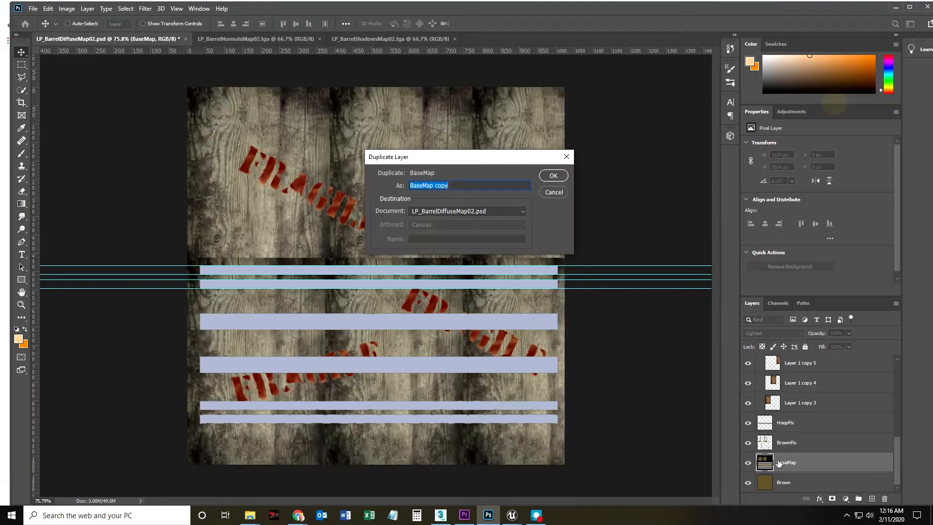
pyautogui.click(553, 176)
pyautogui.moveTo(806, 444); pyautogui.dragTo(759, 371)
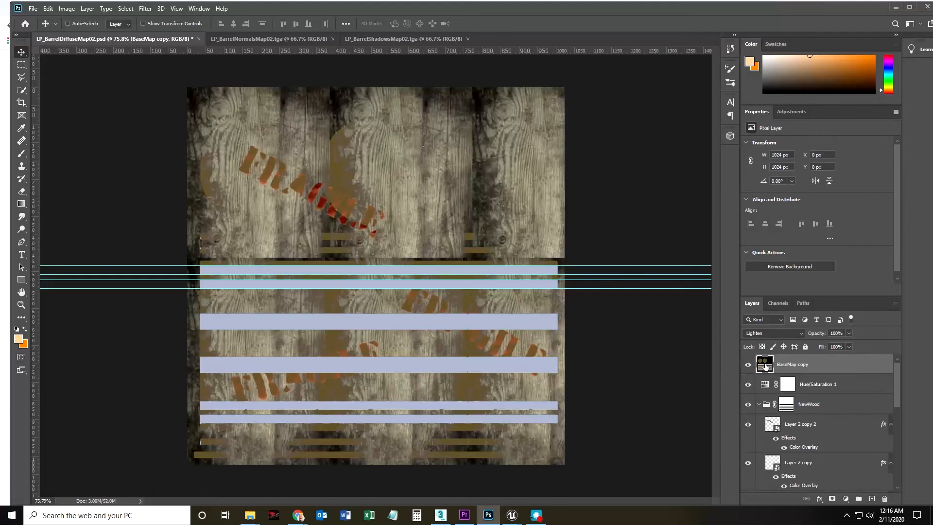
# Set the BaseMap copy's blend mode to Normal and move it directly beneath Layer 2 copy 2 in the NewWood group.
pyautogui.click(792, 335)
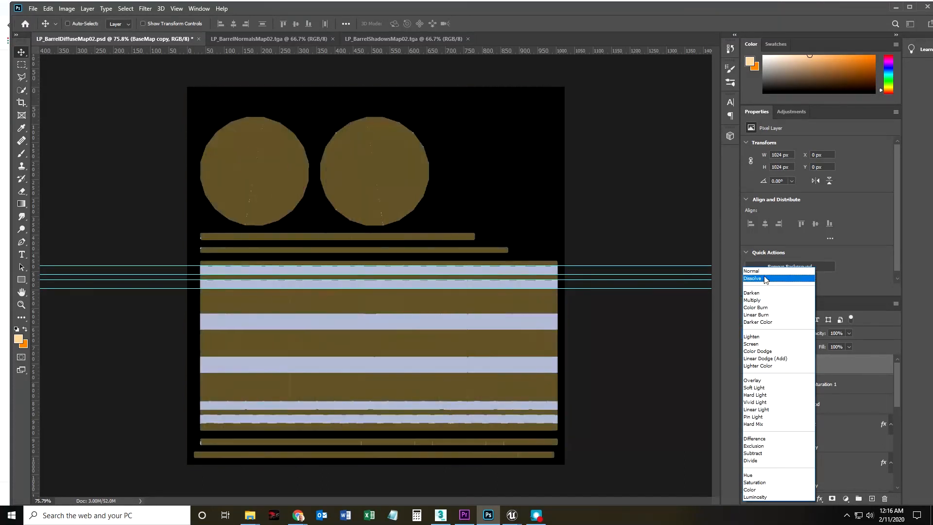
pyautogui.click(764, 273)
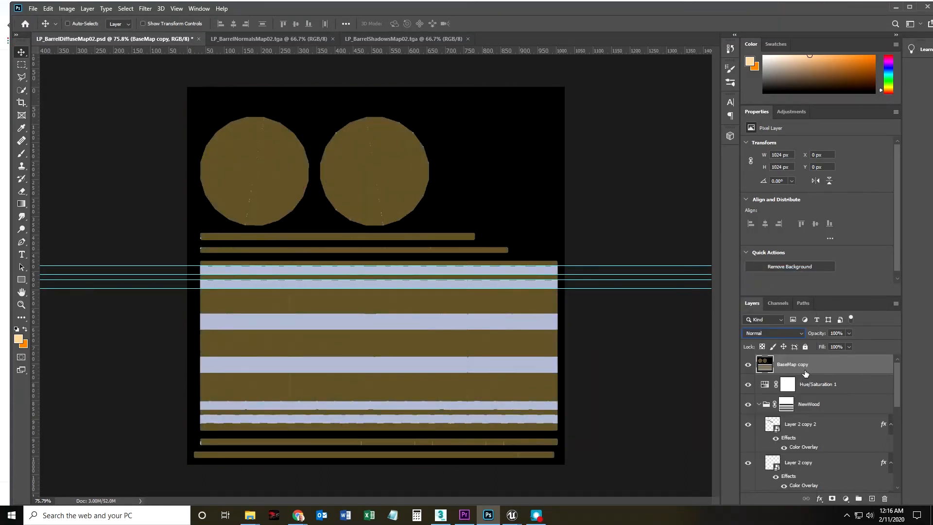
pyautogui.moveTo(792, 367); pyautogui.dragTo(767, 453)
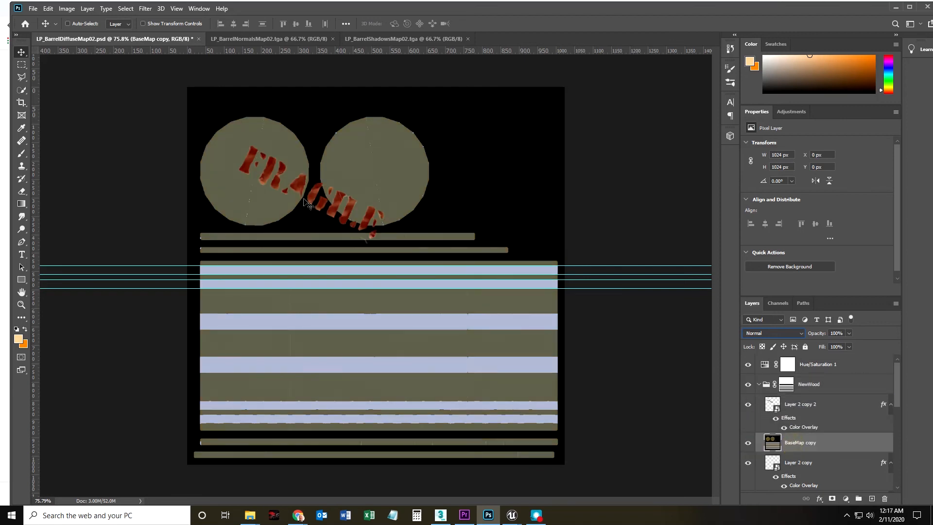
# Scale the upper FRAGILE lettering to about 59% and fit it inside the first lid circle at about X 70 px, Y 144 px.
pyautogui.click(809, 405)
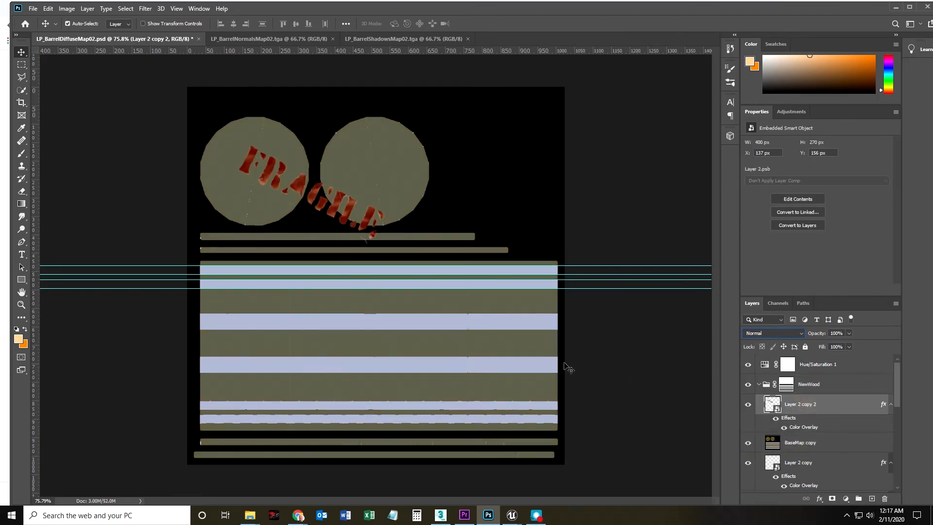
pyautogui.hotkey('ctrl', 't')
pyautogui.moveTo(385, 206); pyautogui.dragTo(287, 184)
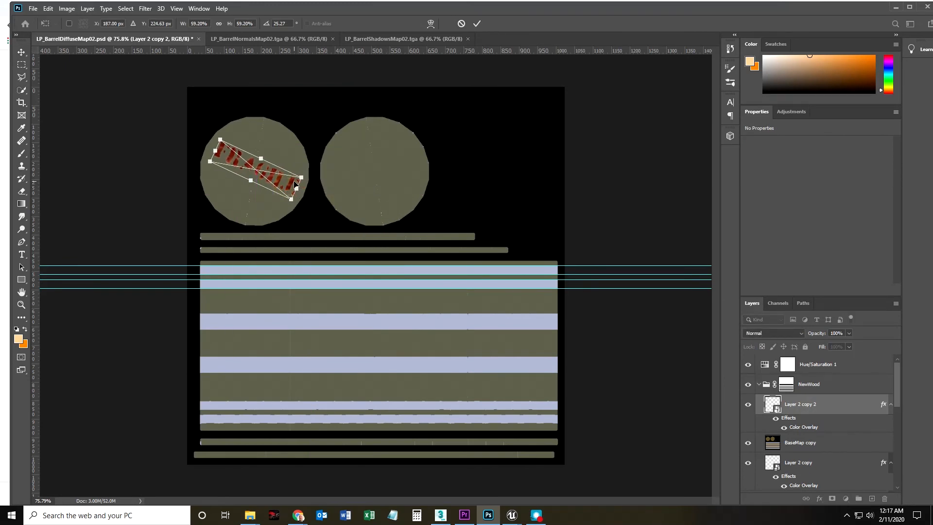
pyautogui.press('Return')
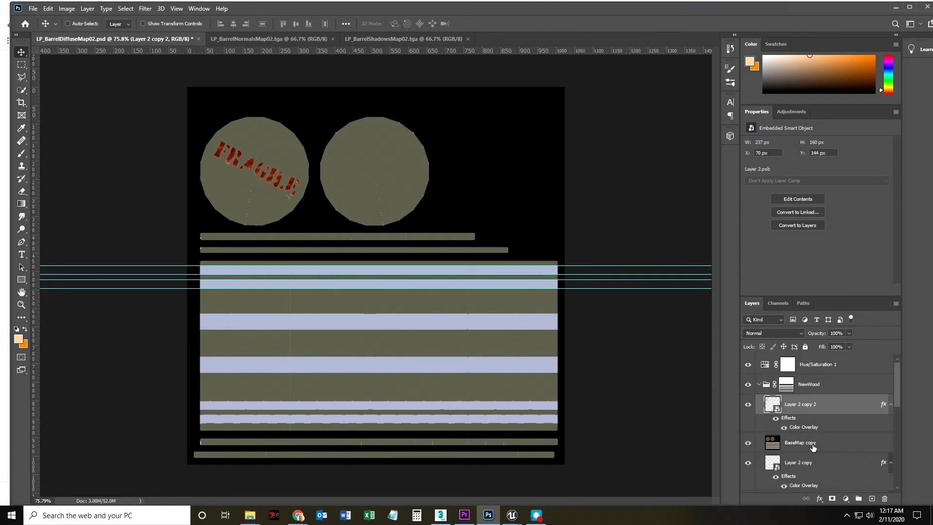
# Hide the BaseMap copy layer and save the diffuse map document.
pyautogui.click(748, 443)
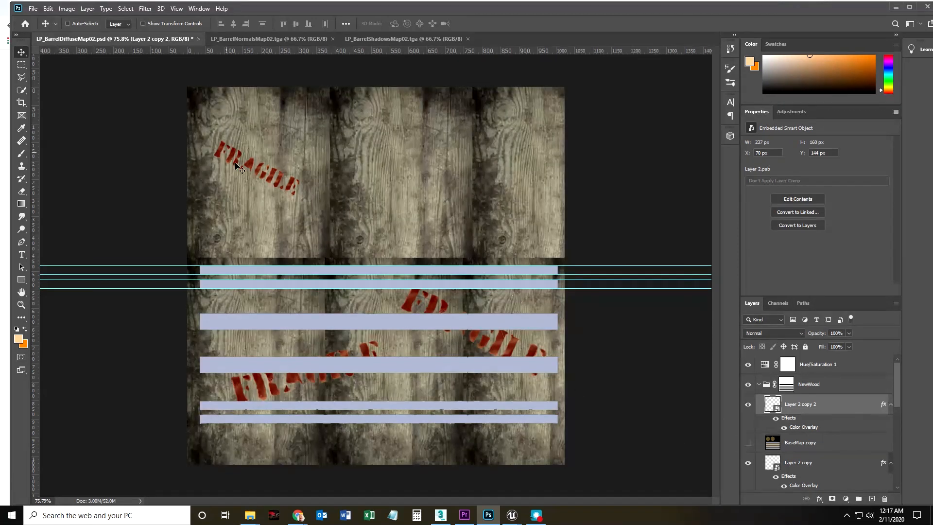
pyautogui.click(33, 9)
pyautogui.click(40, 117)
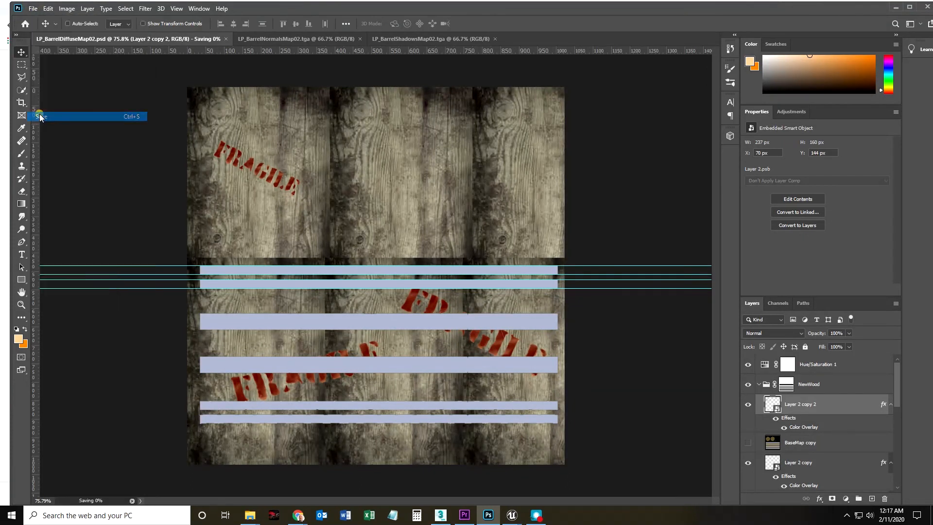
# Save a Targa copy of the diffuse map over LP_BarrelDiffuseMap03.tga in the Maps folder, with alpha channels excluded.
pyautogui.click(33, 8)
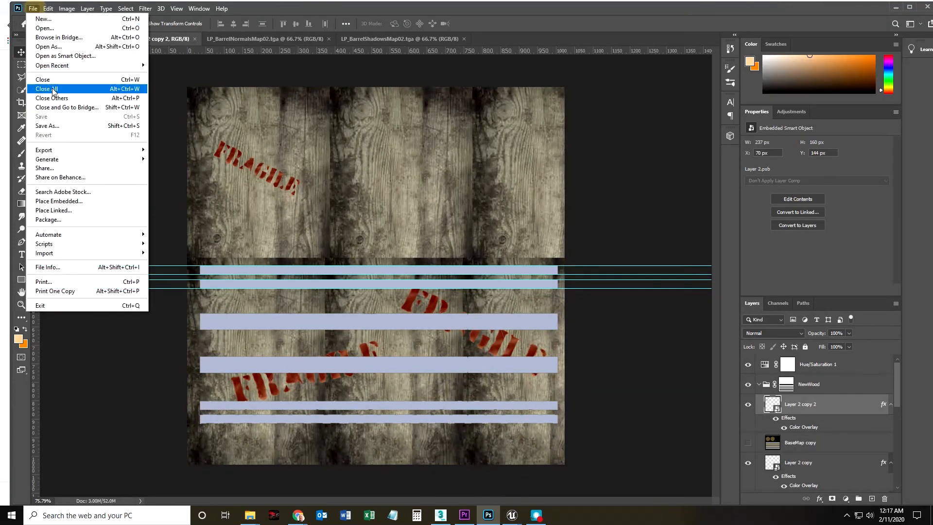
pyautogui.click(57, 126)
pyautogui.click(113, 226)
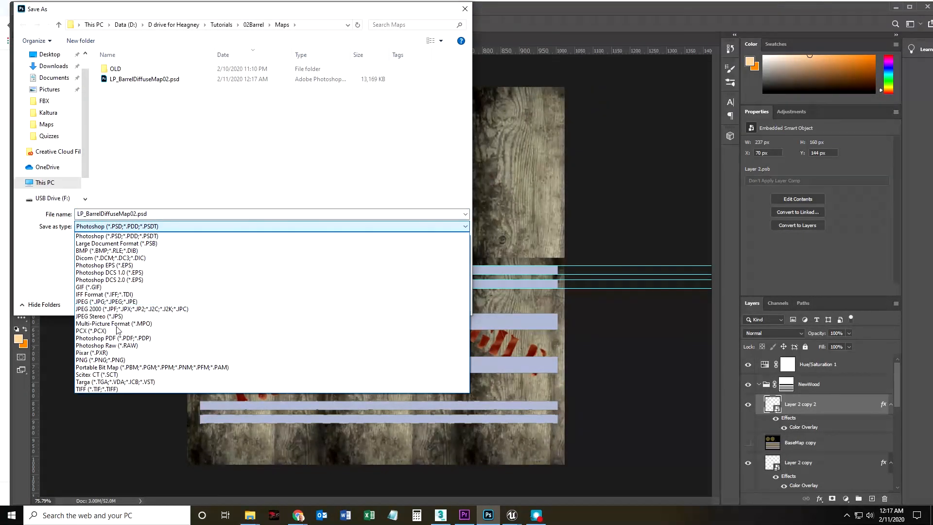
pyautogui.click(115, 382)
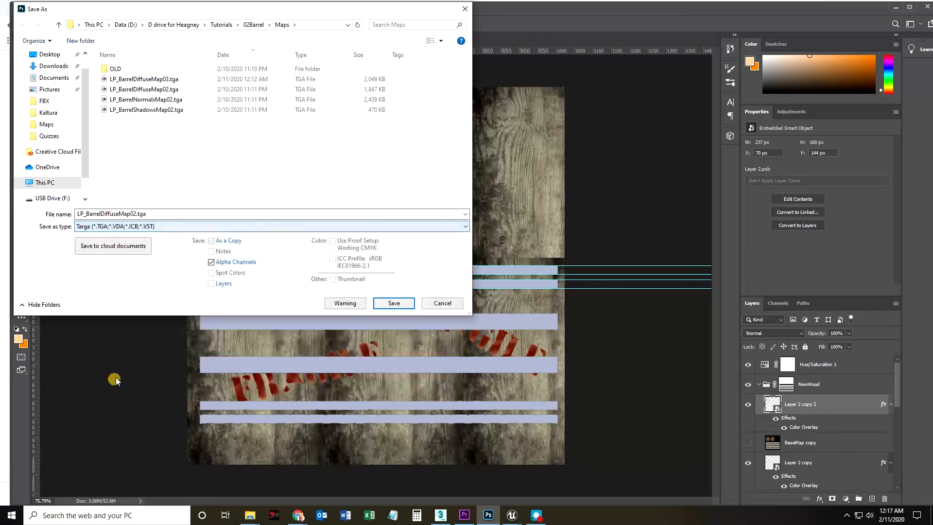
pyautogui.click(164, 82)
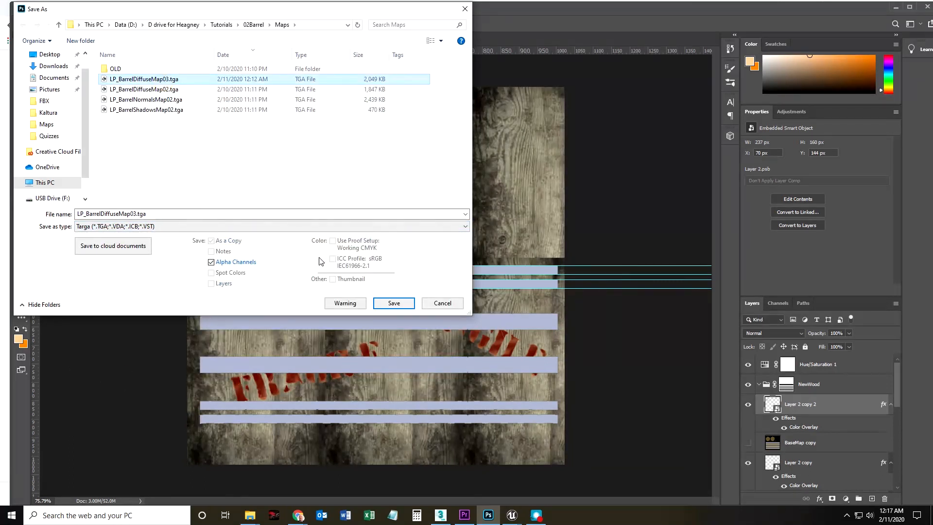
pyautogui.click(211, 263)
pyautogui.click(393, 303)
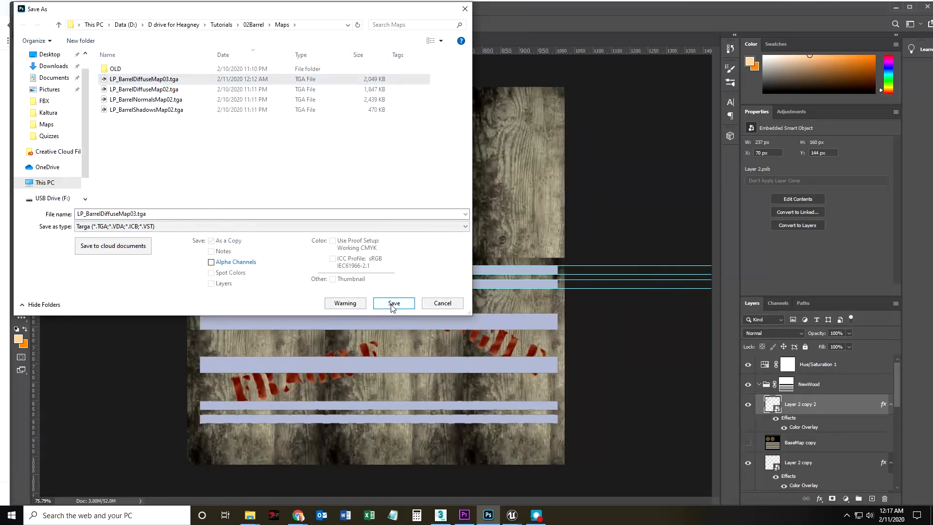
pyautogui.click(492, 262)
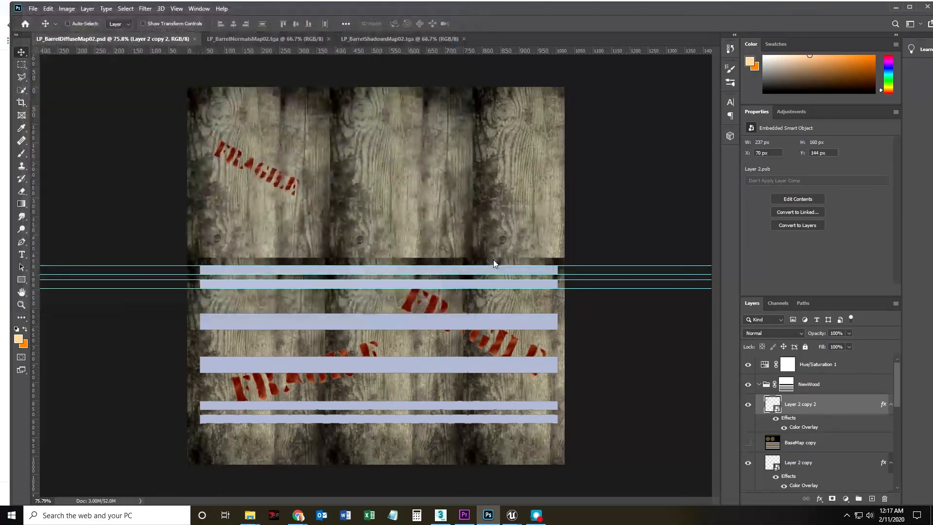
pyautogui.click(479, 169)
# Switch to Unreal Editor and reimport the LP_BarrelDiffuseMap03 texture from its source file.
pyautogui.moveTo(512, 515)
pyautogui.click(473, 491)
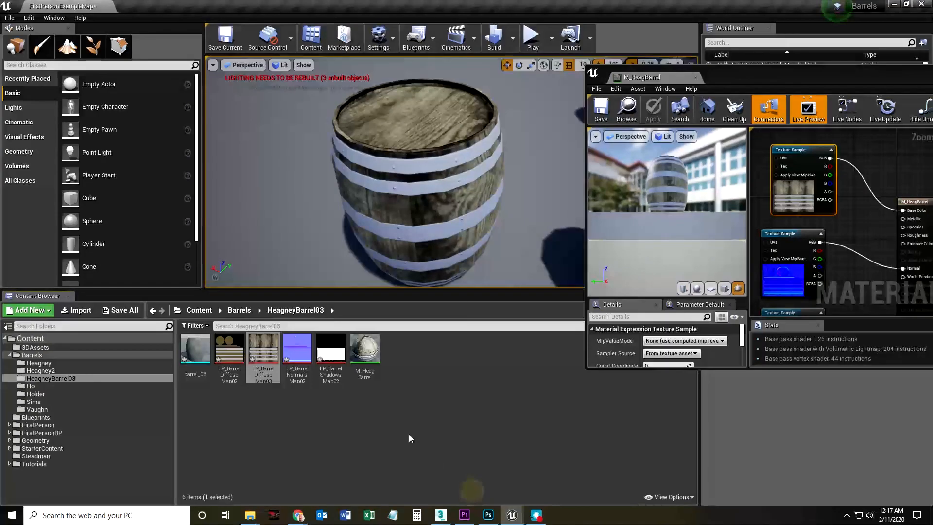
pyautogui.rightClick(260, 361)
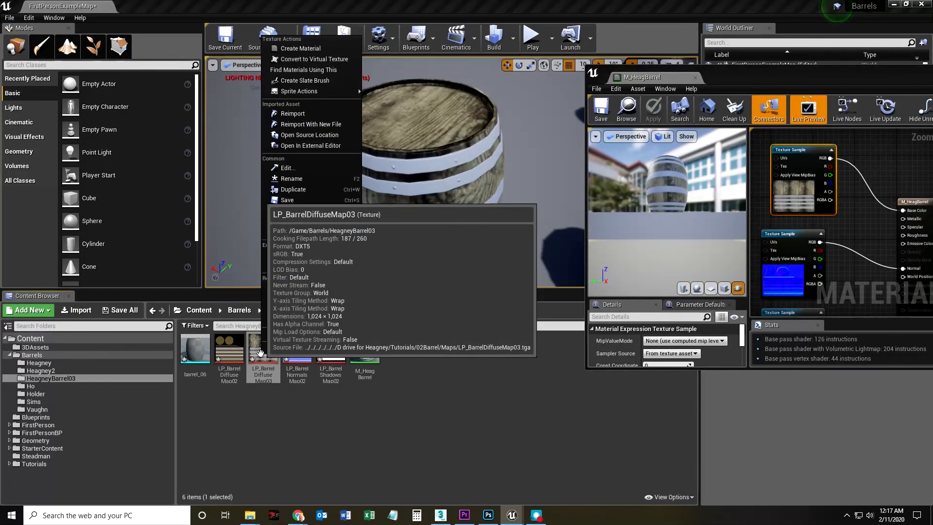
pyautogui.click(297, 113)
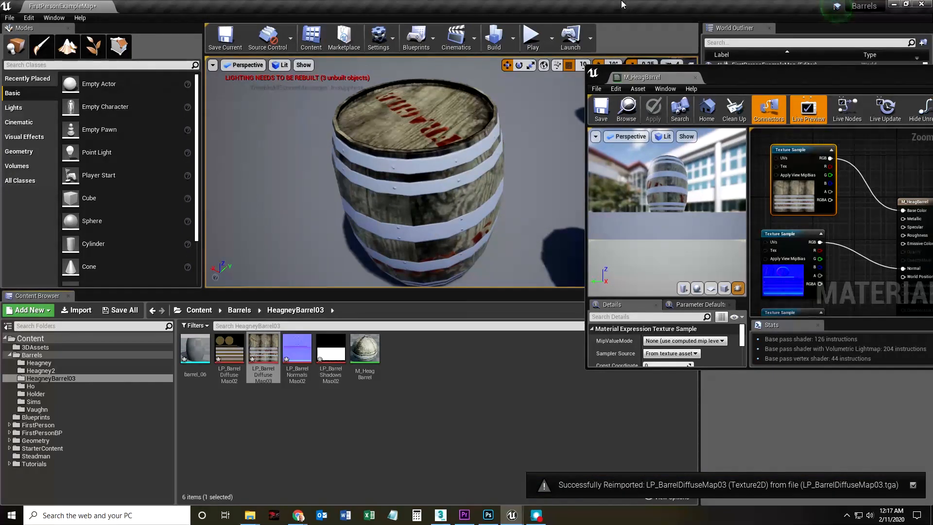
# Close the M_HeagBarrel material editor to uncover the level.
pyautogui.moveTo(468, 241); pyautogui.dragTo(484, 265)
pyautogui.moveTo(865, 71); pyautogui.dragTo(625, 89)
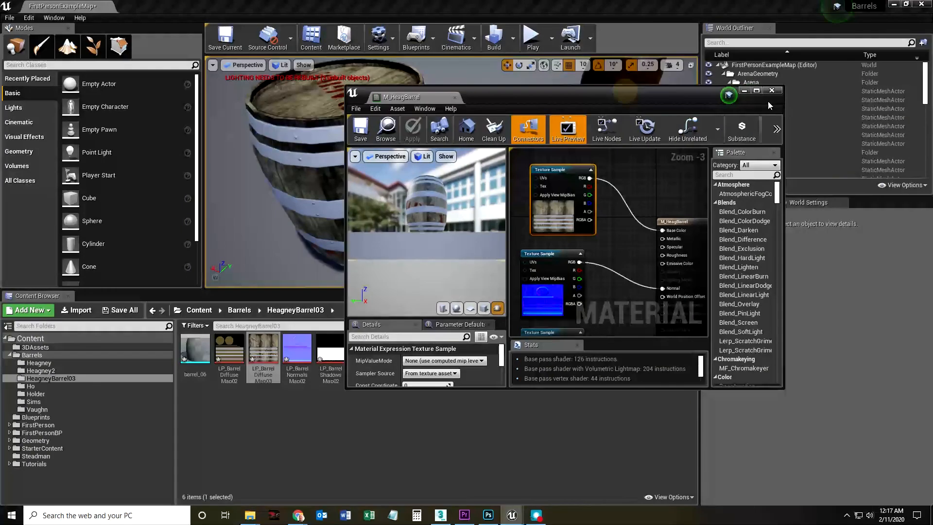
pyautogui.click(772, 90)
# Play the level in the editor, walk around the barrel to examine its FRAGILE stencils and wood texture, fire a few shots, and end the session.
pyautogui.click(534, 38)
pyautogui.click(503, 214)
pyautogui.press('w')
pyautogui.press('w')
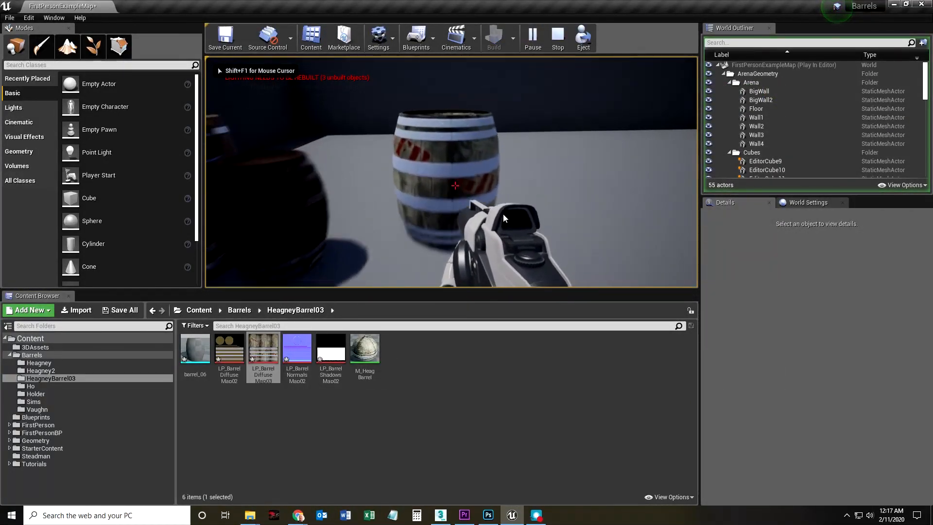
pyautogui.press('s')
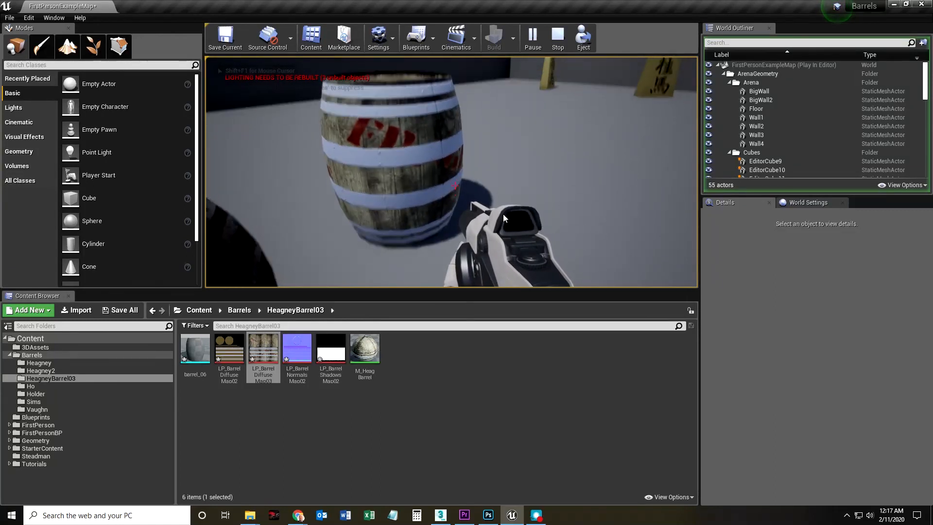
pyautogui.press('d')
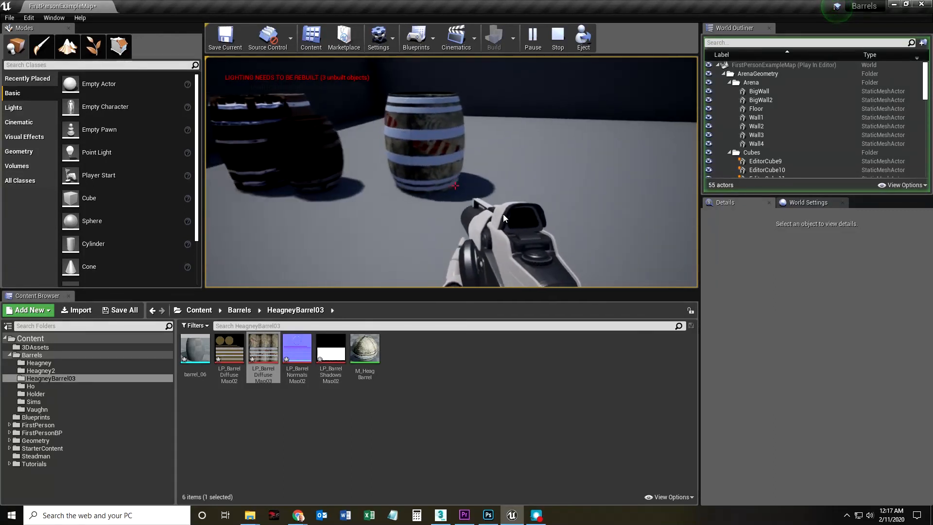
pyautogui.press('d')
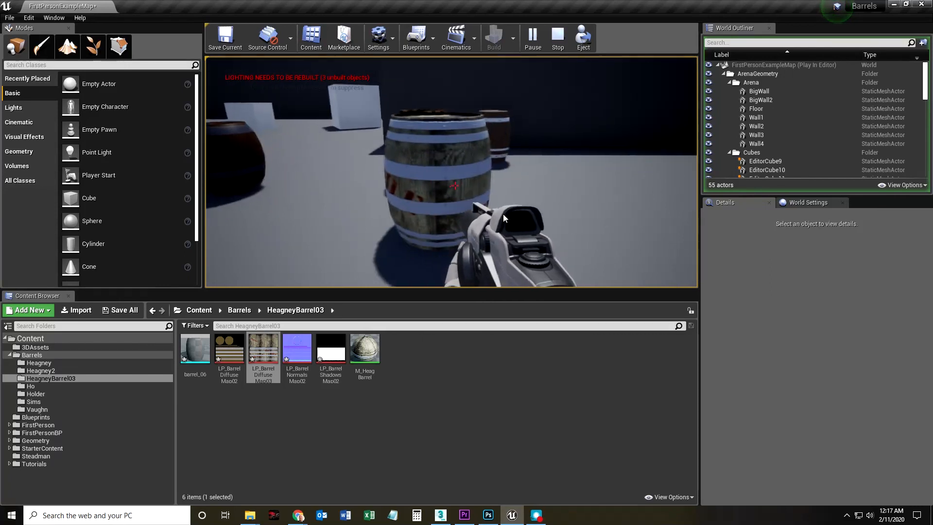
pyautogui.press('w')
pyautogui.press('s')
pyautogui.click(503, 214)
pyautogui.click(503, 214)
pyautogui.click(503, 214)
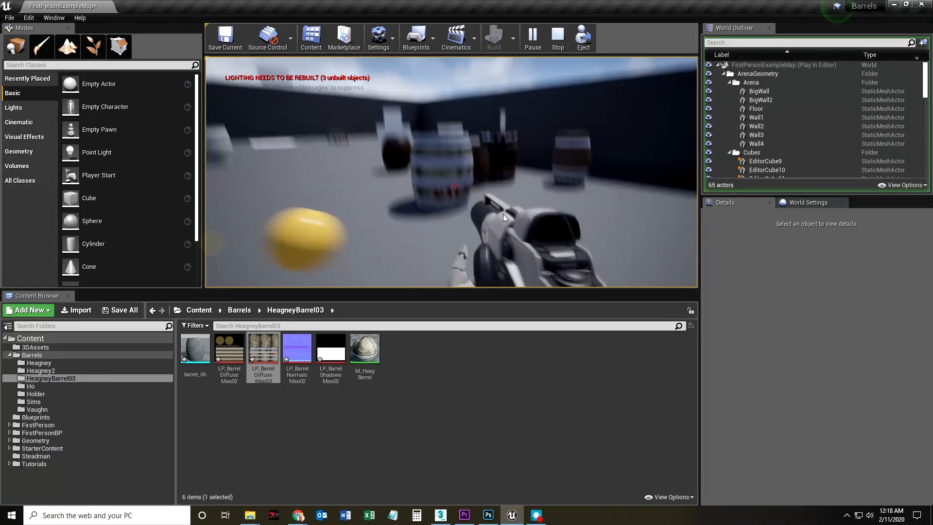
pyautogui.press('w')
pyautogui.press('Escape')
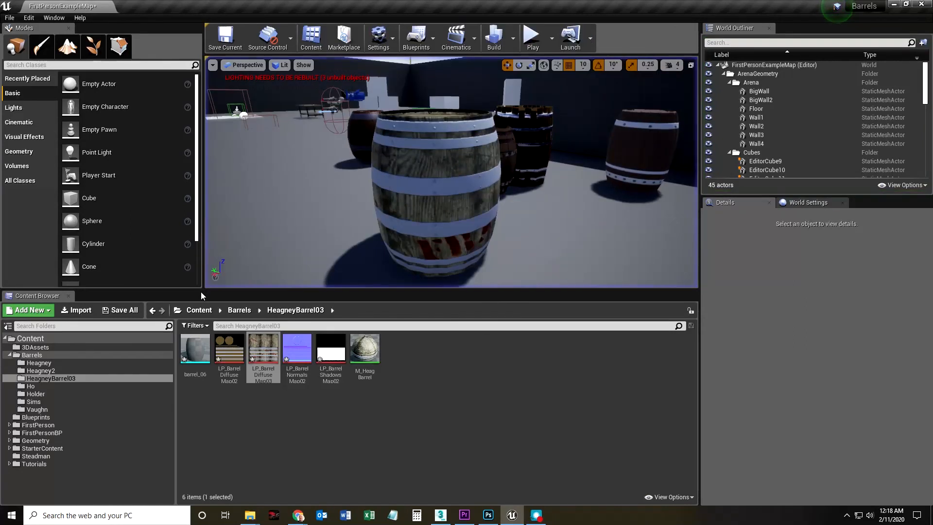